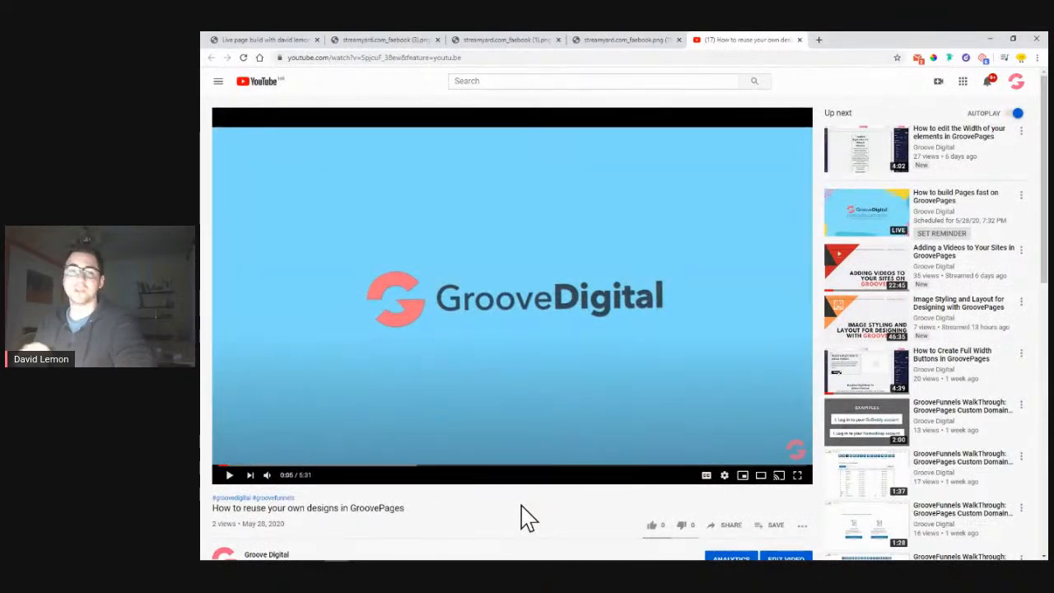
# Step: Show the slide listing tips on increasing editing and building speed
pyautogui.scroll(-1, 522, 518)
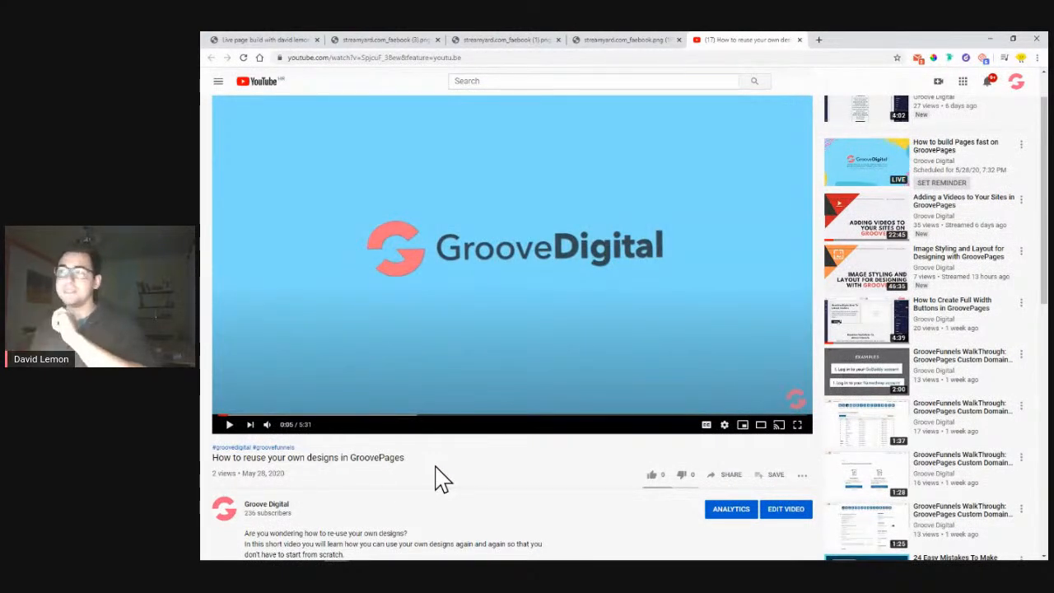
pyautogui.click(399, 39)
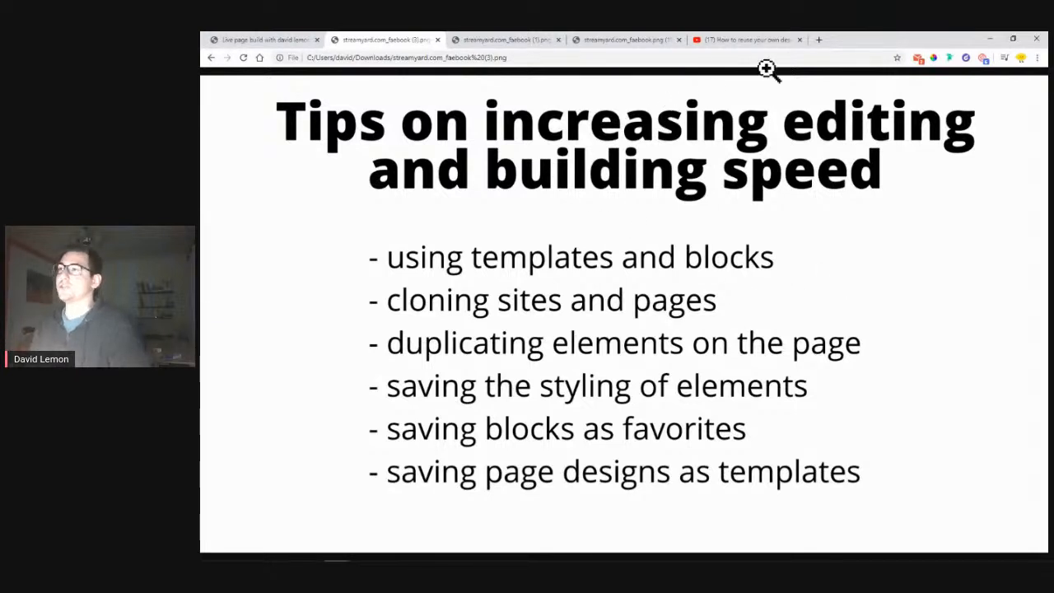
# Step: Load app.groovefunnels.com in a new browser tab, log in with the prefilled credentials and open GroovePages
pyautogui.click(815, 39)
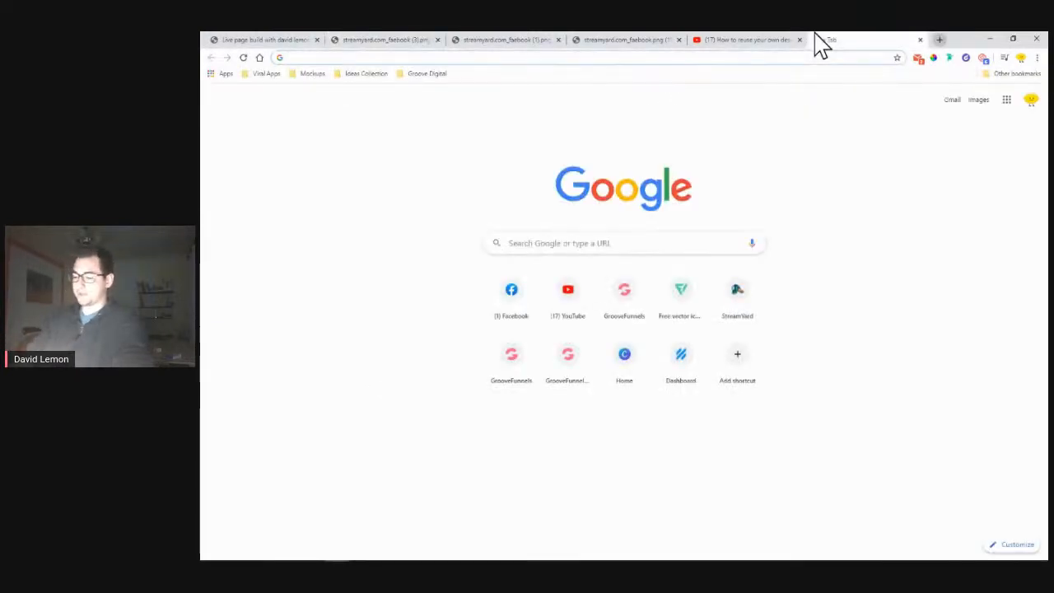
pyautogui.write('app.groovefunnels.com')
pyautogui.press('Return')
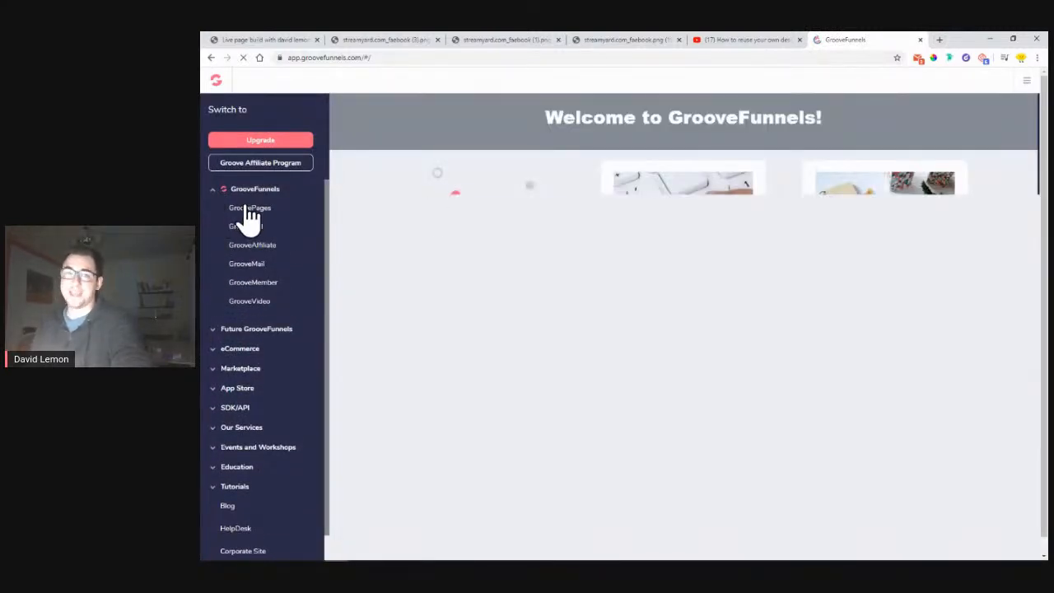
pyautogui.click(247, 211)
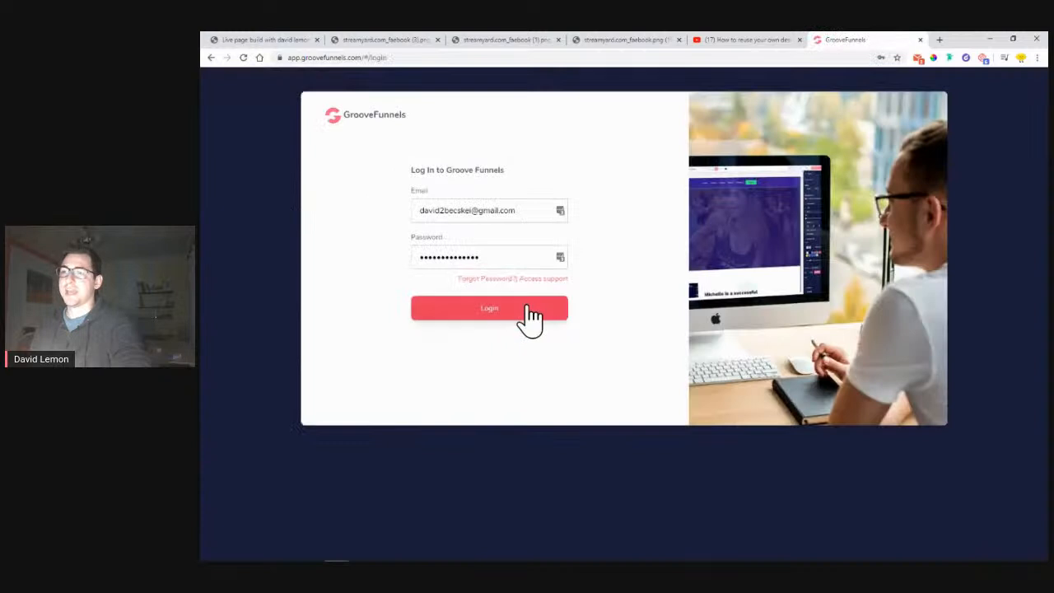
pyautogui.click(529, 318)
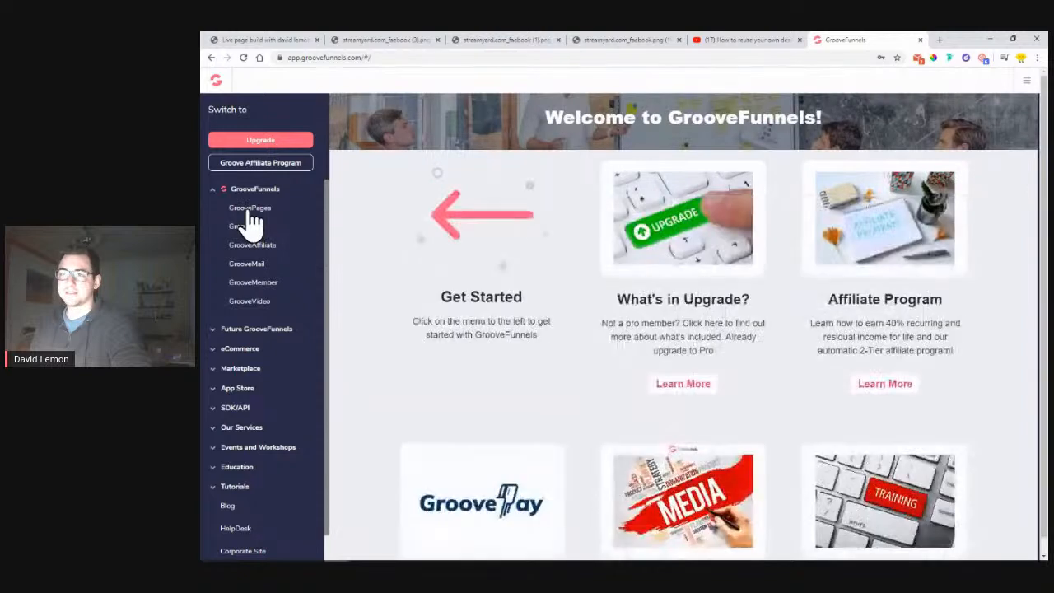
pyautogui.click(250, 211)
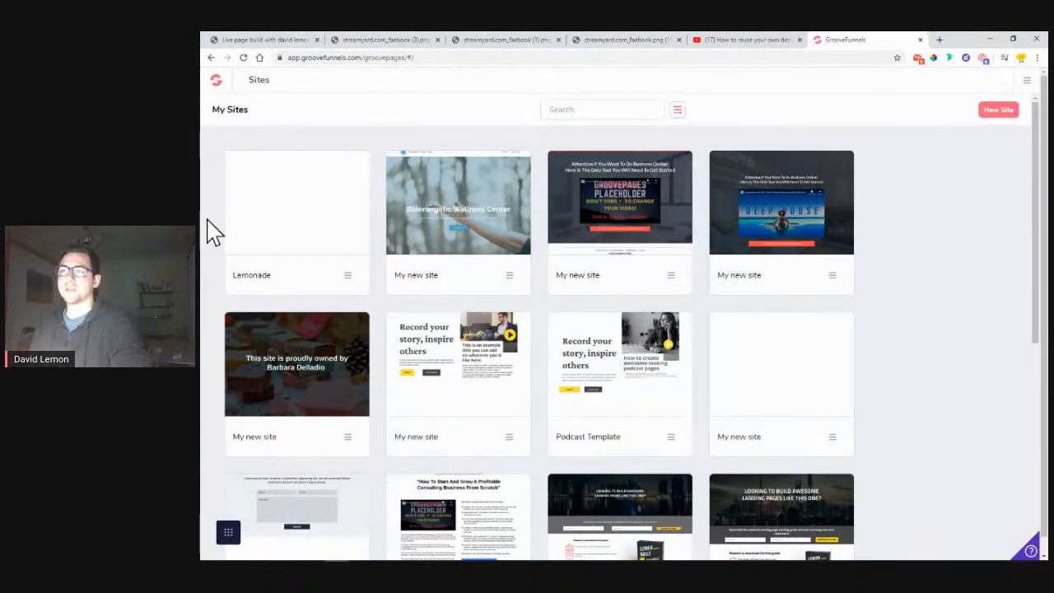
# Step: Show the product switcher listing the GrooveFunnels apps and collapse it again
pyautogui.click(228, 533)
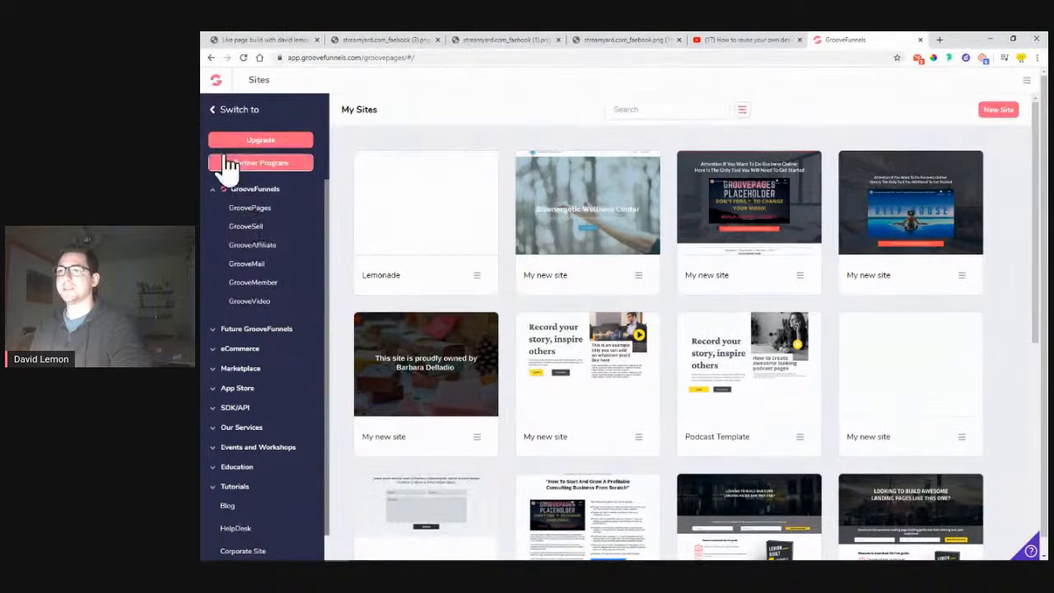
pyautogui.click(214, 115)
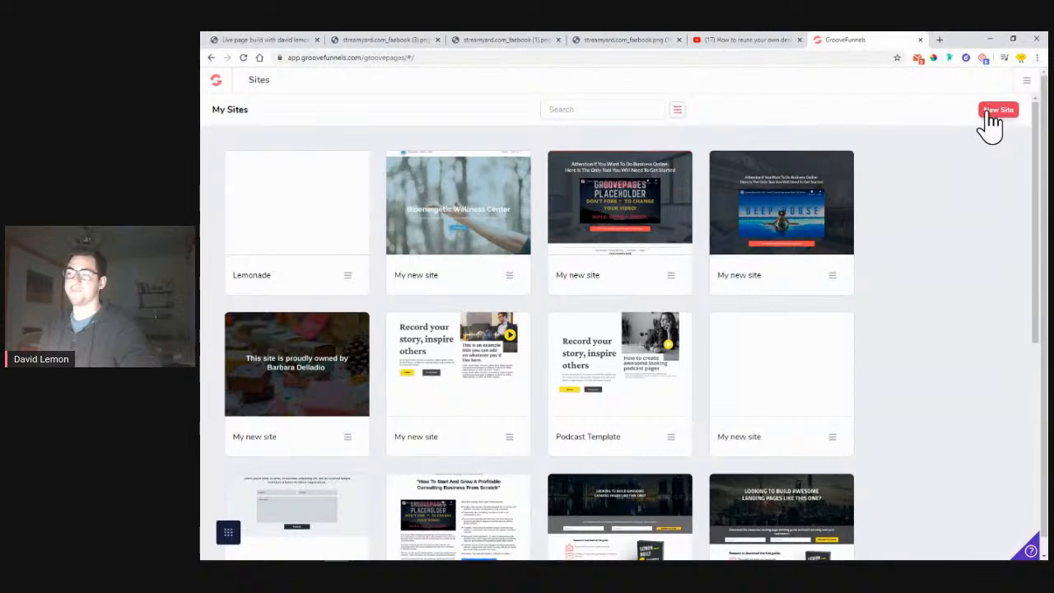
# Step: Revisit the tips slide and the title slide, and move the GrooveFunnels tab ahead of all other browser tabs
pyautogui.click(379, 39)
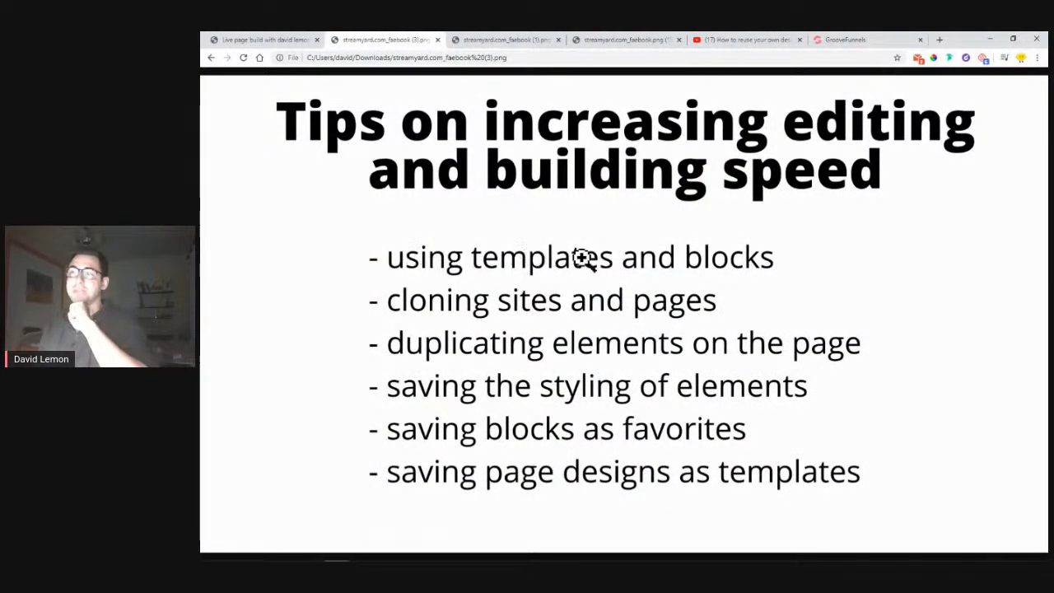
pyautogui.click(224, 40)
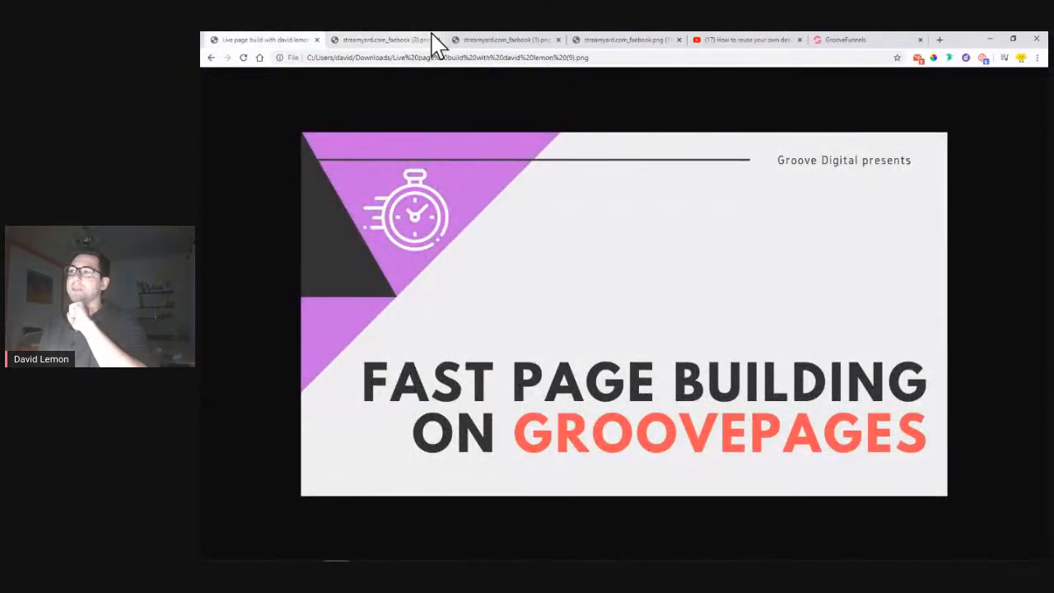
pyautogui.moveTo(843, 39); pyautogui.dragTo(235, 40)
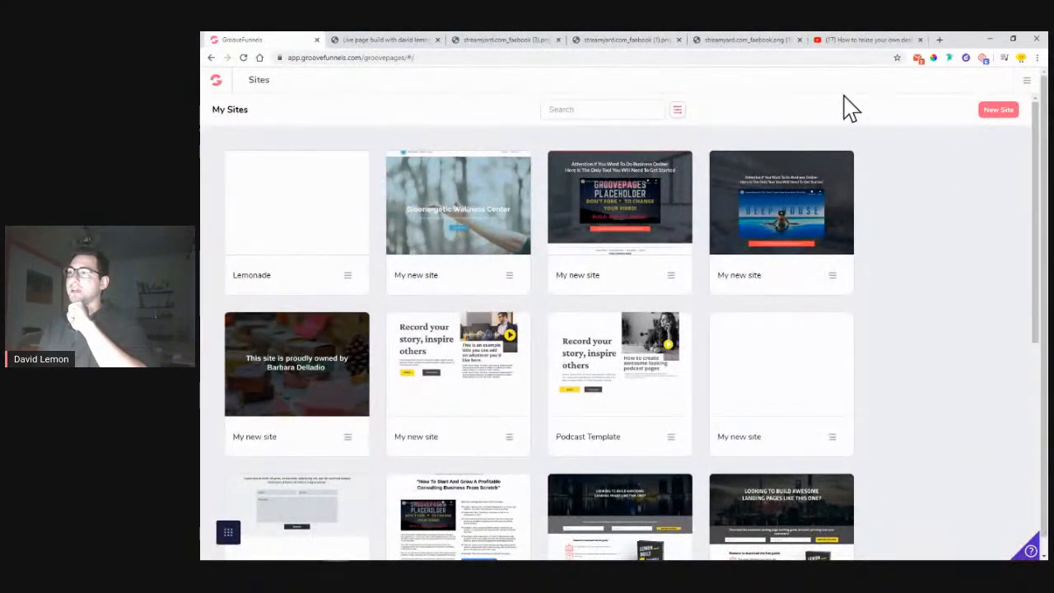
# Step: Start a new site and browse the built-in templates through to the end of the list
pyautogui.click(997, 112)
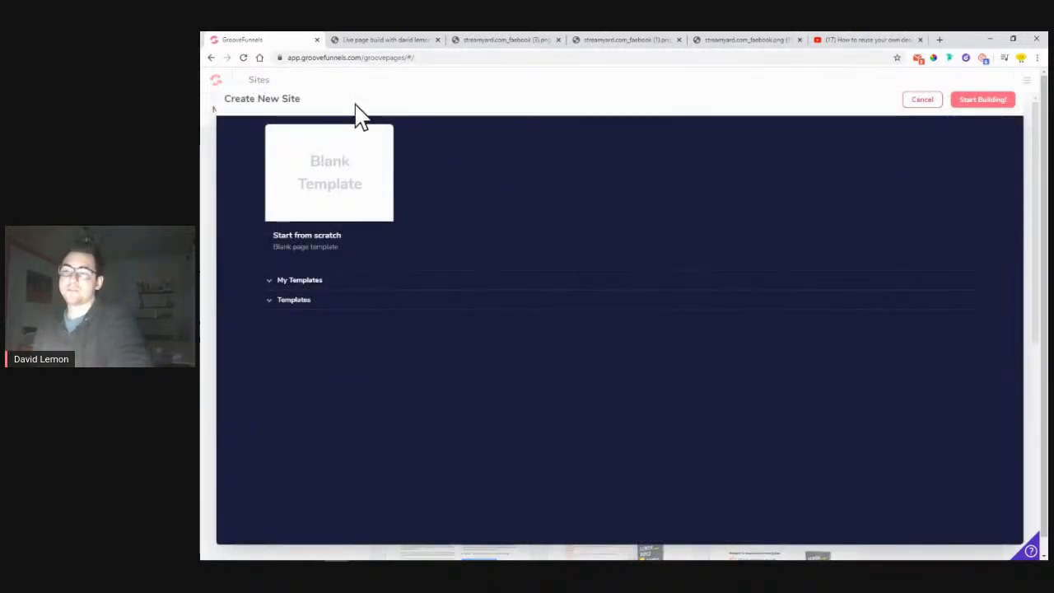
pyautogui.click(299, 304)
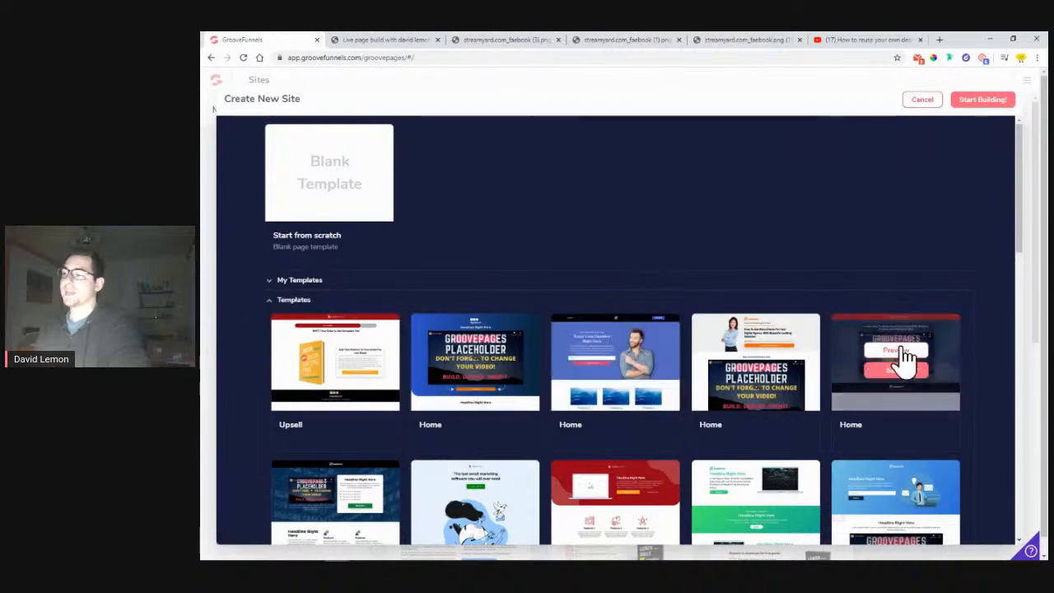
pyautogui.moveTo(368, 373)
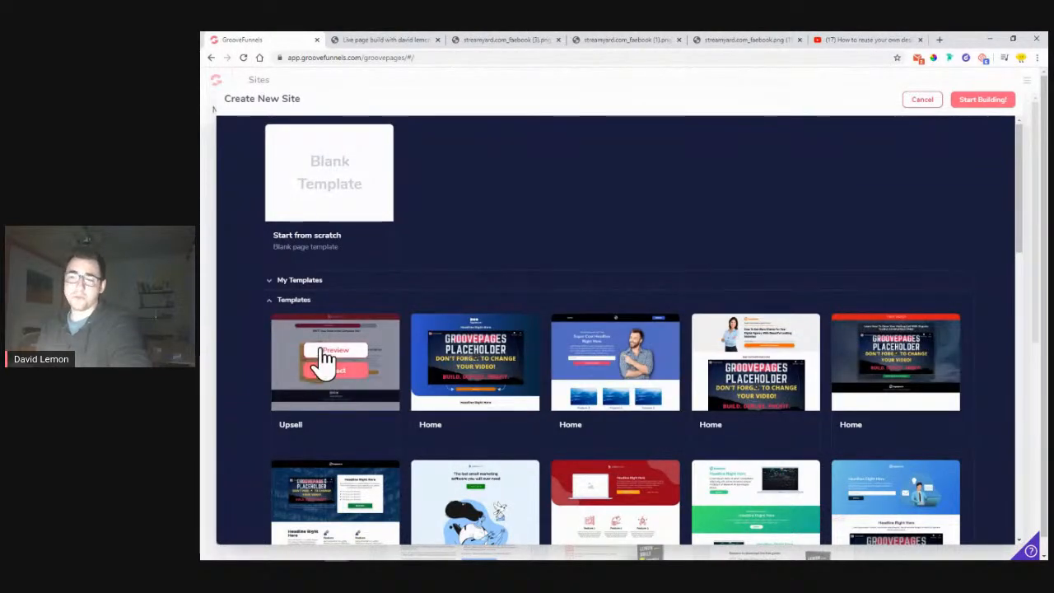
pyautogui.scroll(-3, 412, 311)
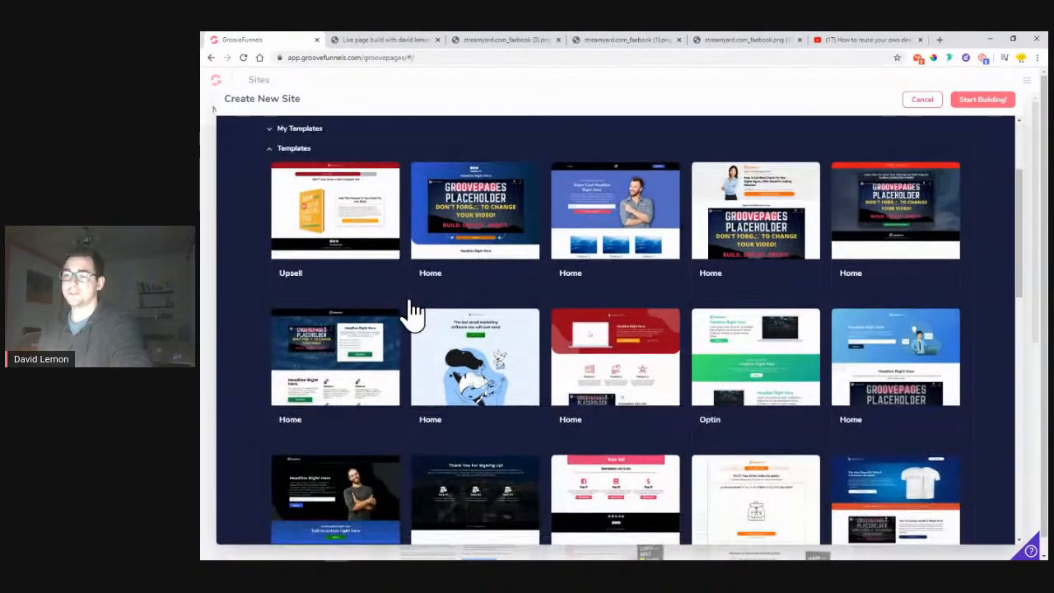
pyautogui.scroll(-5, 416, 313)
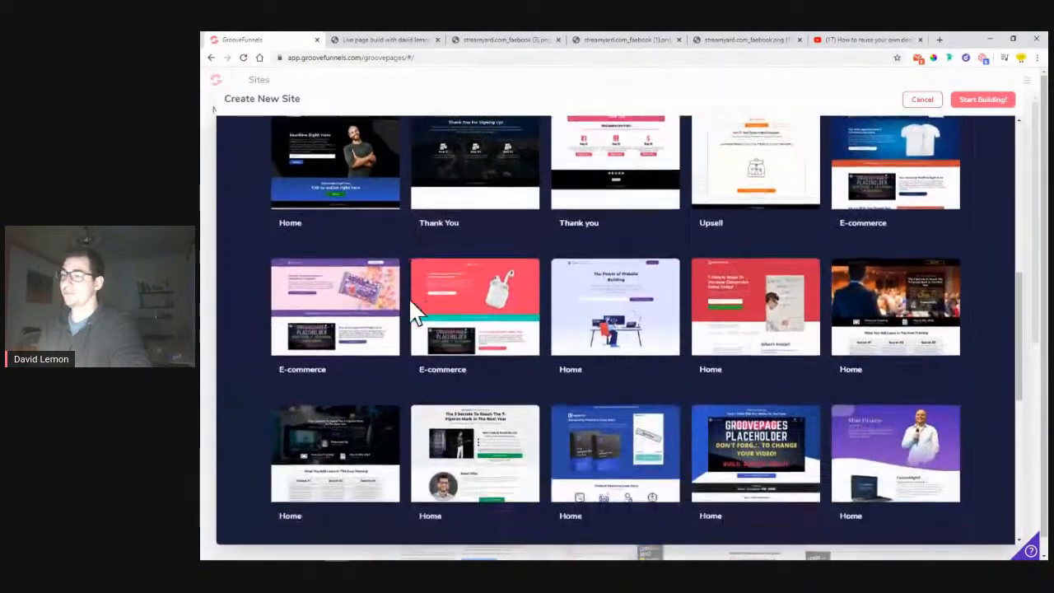
pyautogui.scroll(-4, 416, 313)
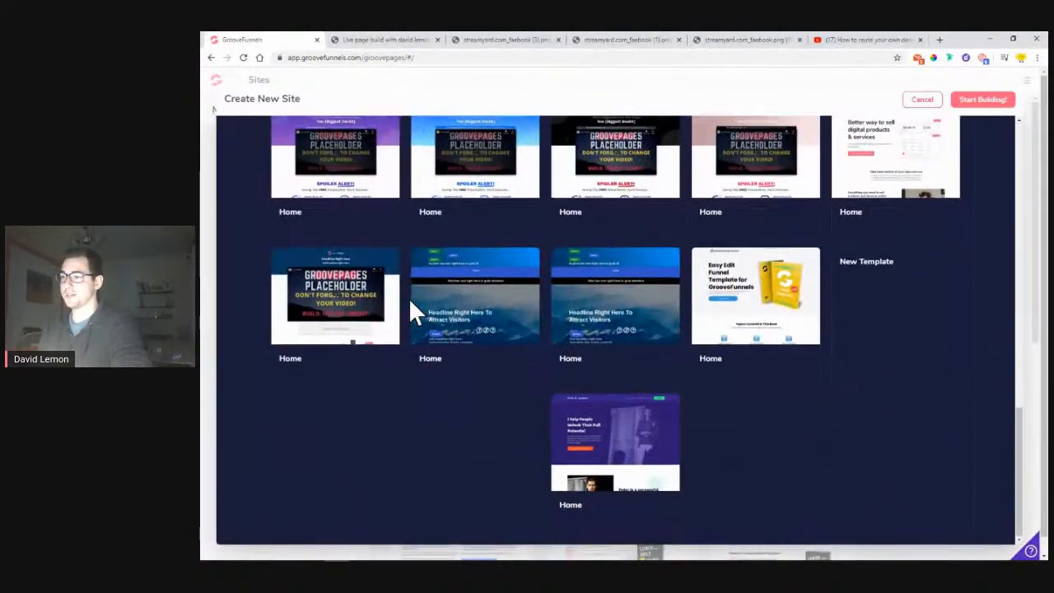
# Step: Preview the purple personal-coach Home template at the end of the list, look through its whole page and close the preview
pyautogui.moveTo(629, 459)
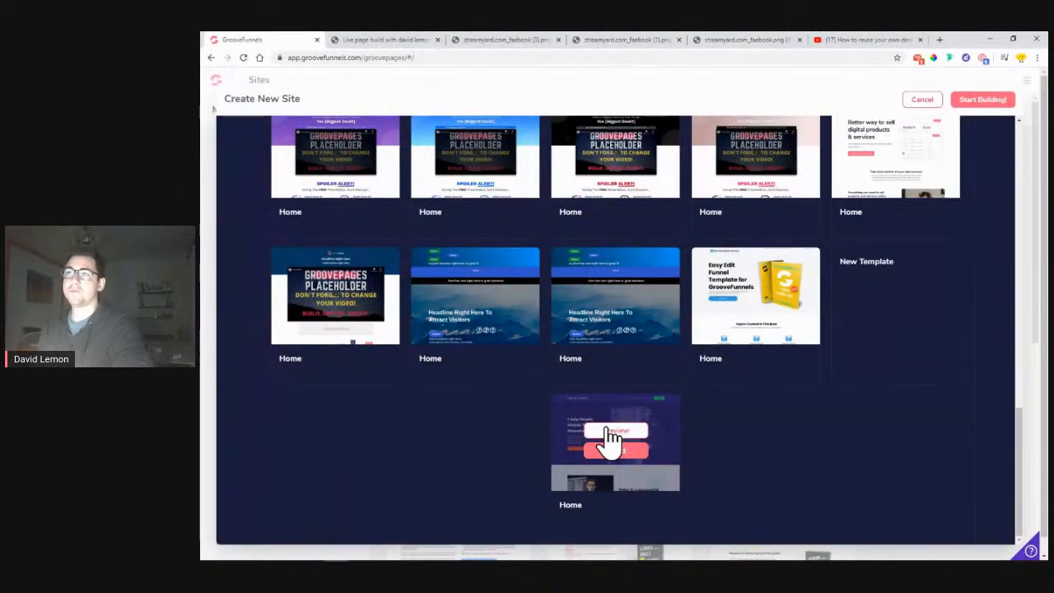
pyautogui.click(614, 437)
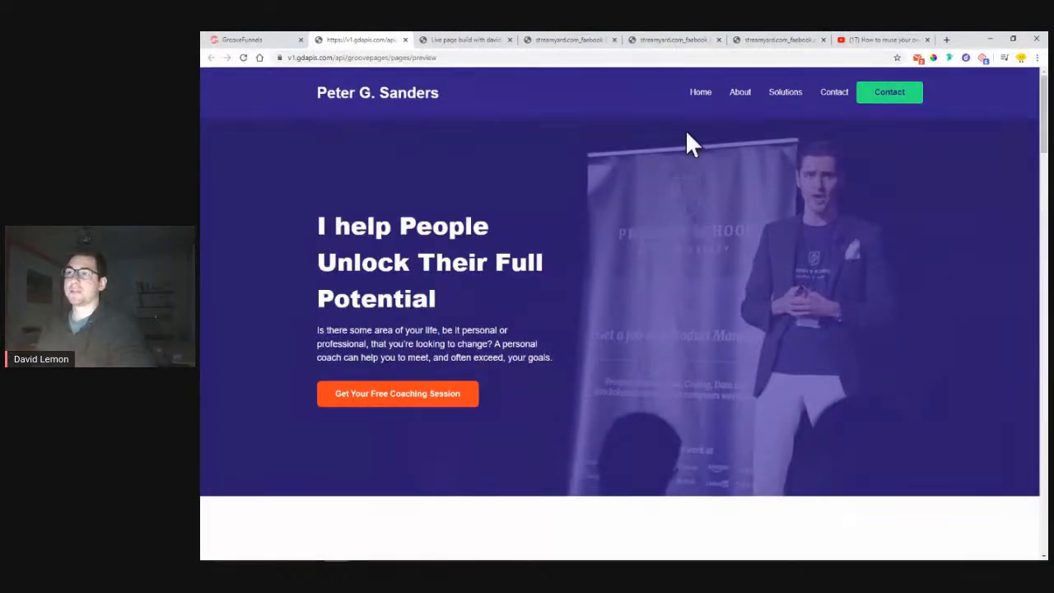
pyautogui.scroll(-8, 706, 206)
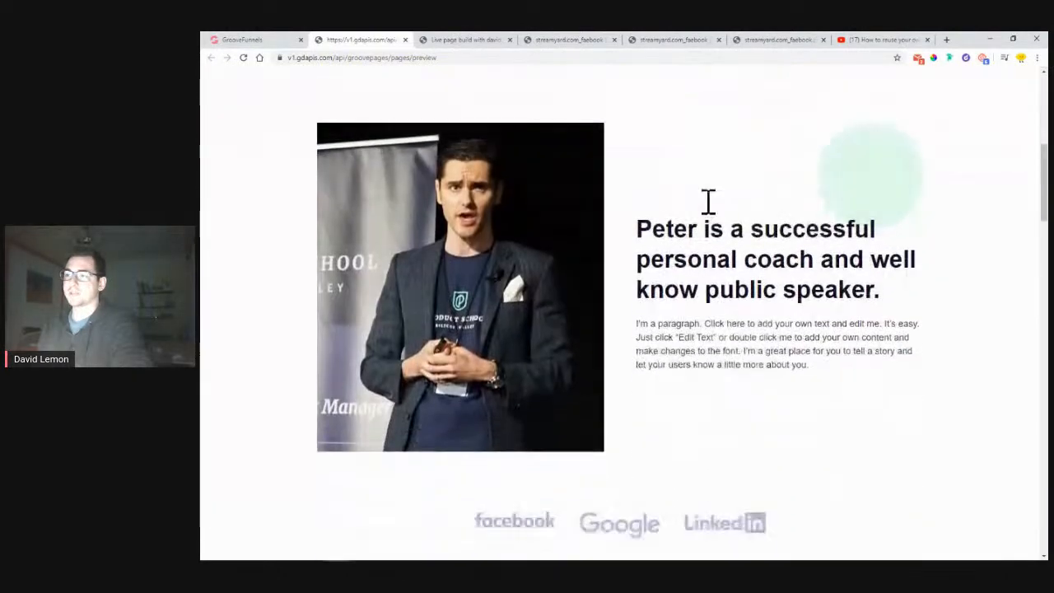
pyautogui.scroll(-15, 706, 215)
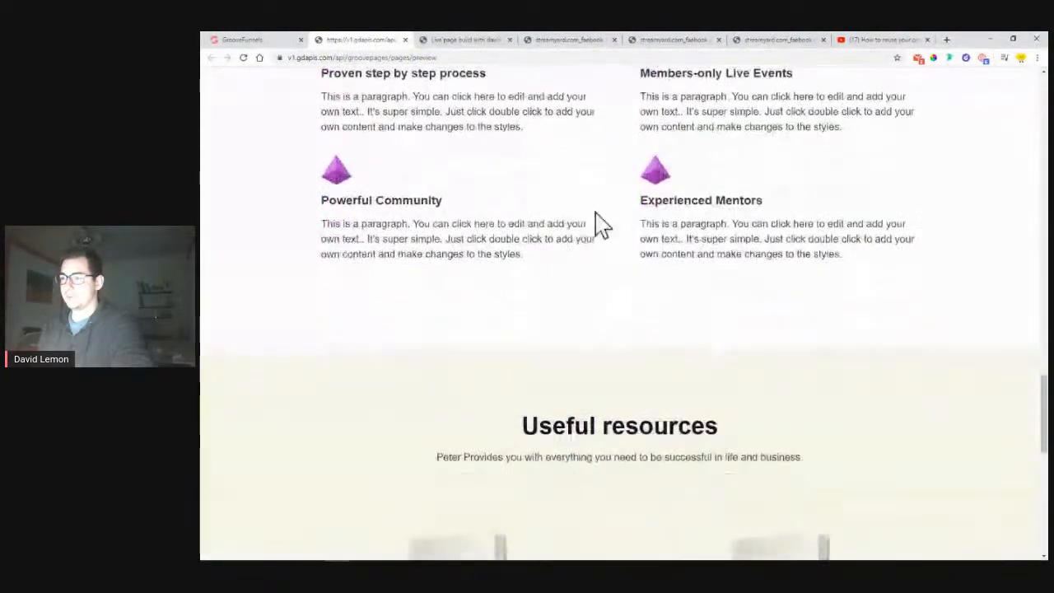
pyautogui.scroll(-5, 634, 271)
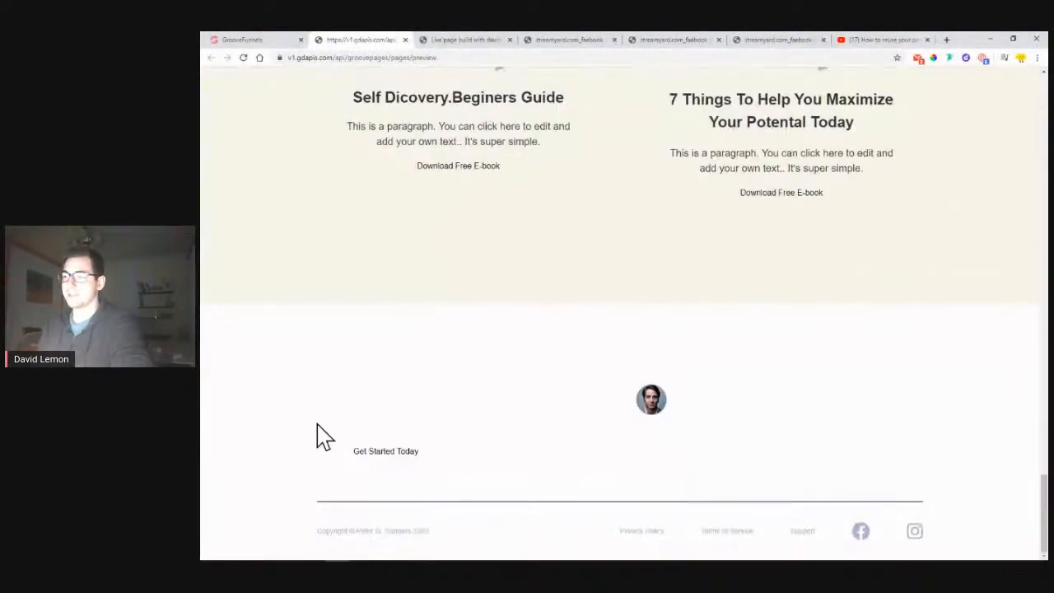
pyautogui.scroll(20, 779, 358)
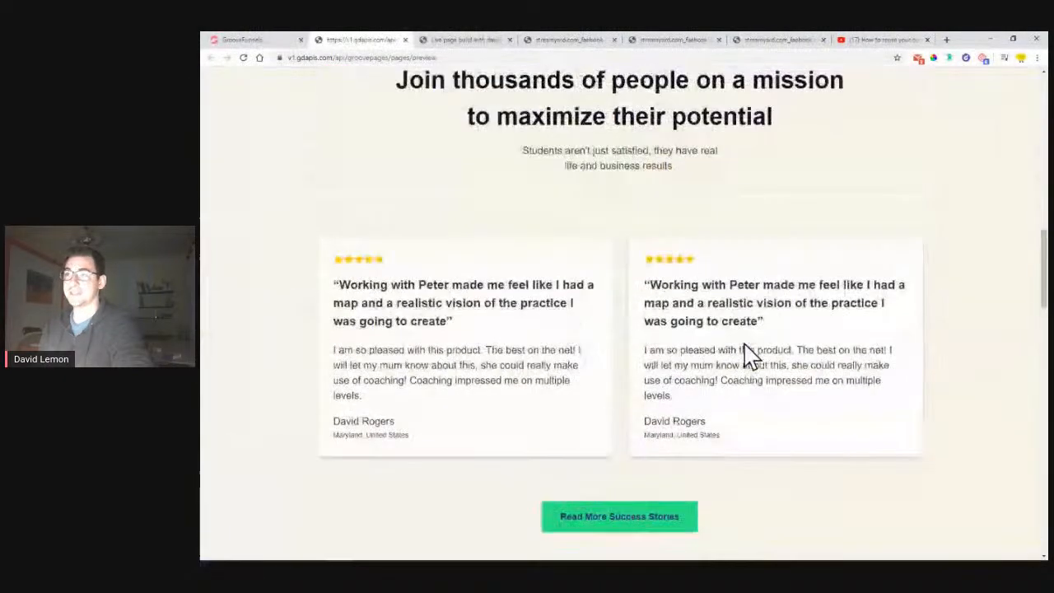
pyautogui.scroll(5, 746, 353)
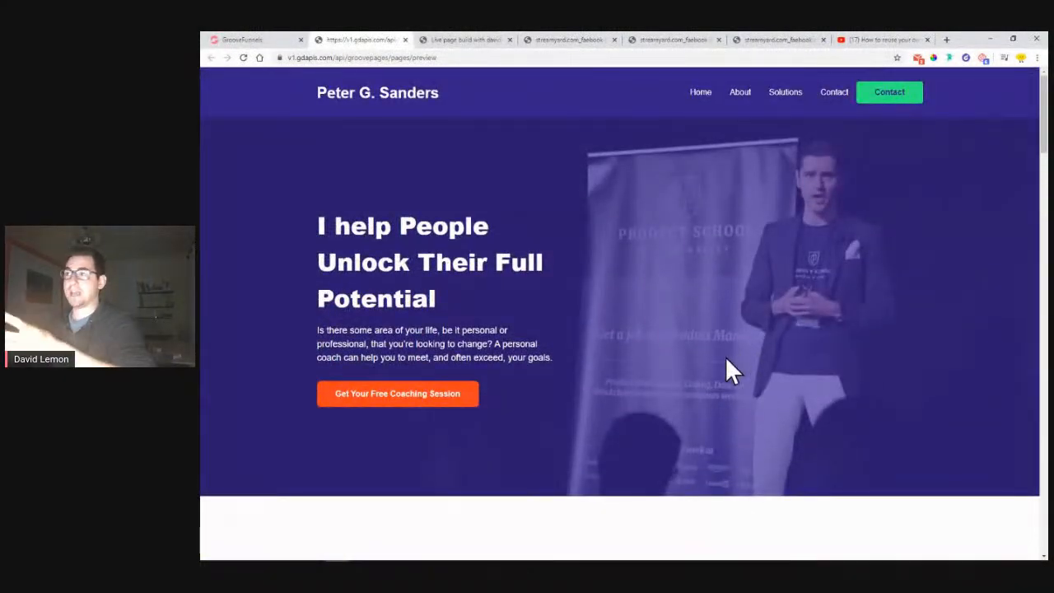
pyautogui.click(404, 40)
# Step: Create the new site from the purple personal-coach Home template and open it in the page builder
pyautogui.moveTo(608, 459)
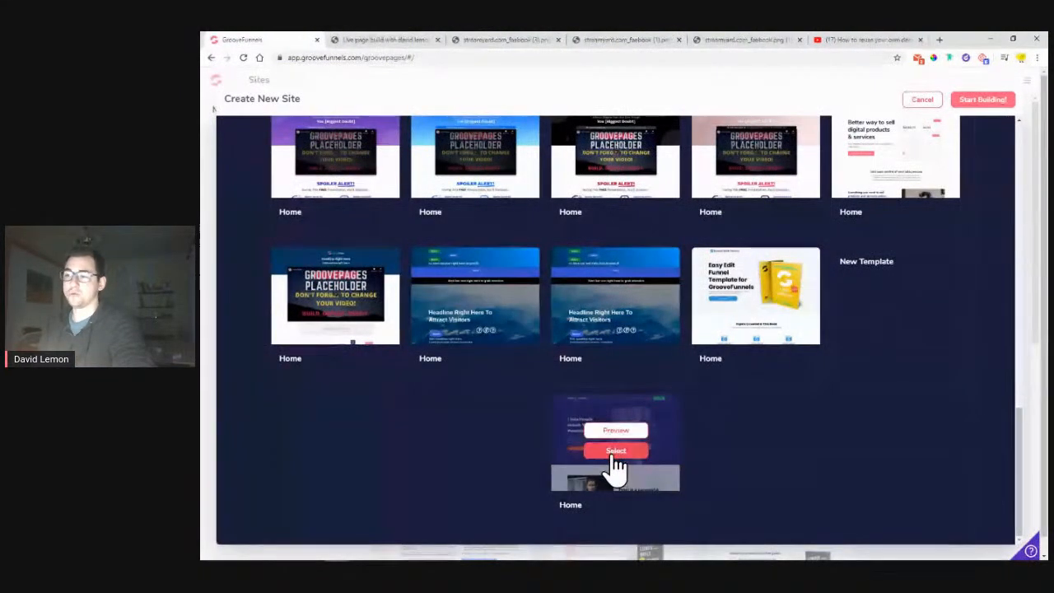
pyautogui.click(615, 453)
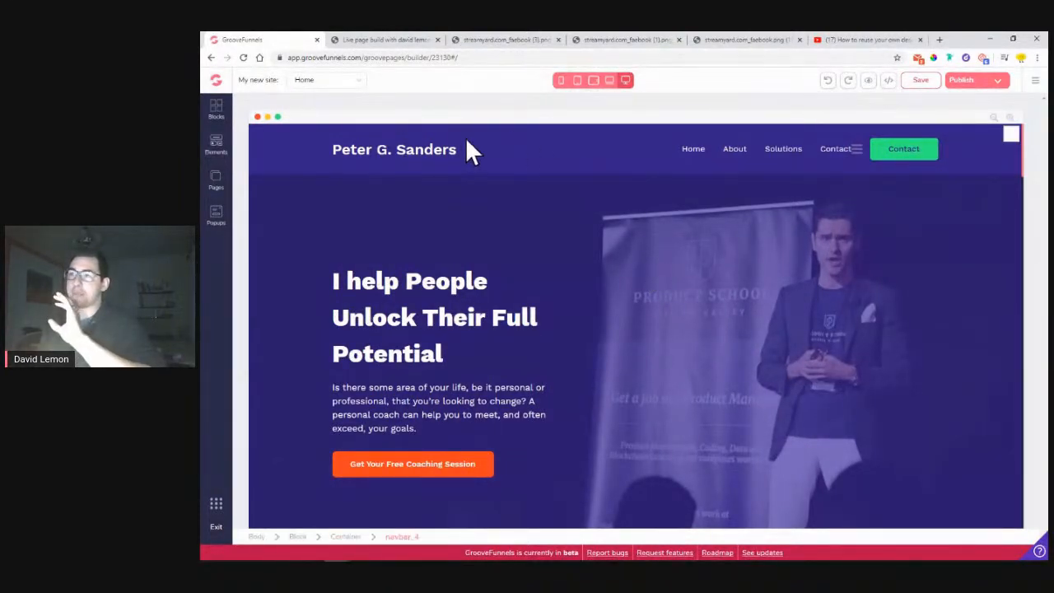
# Step: Examine the template's editable elements: the site name, Contact button, hero headline and paragraph, and the company logos
pyautogui.click(396, 150)
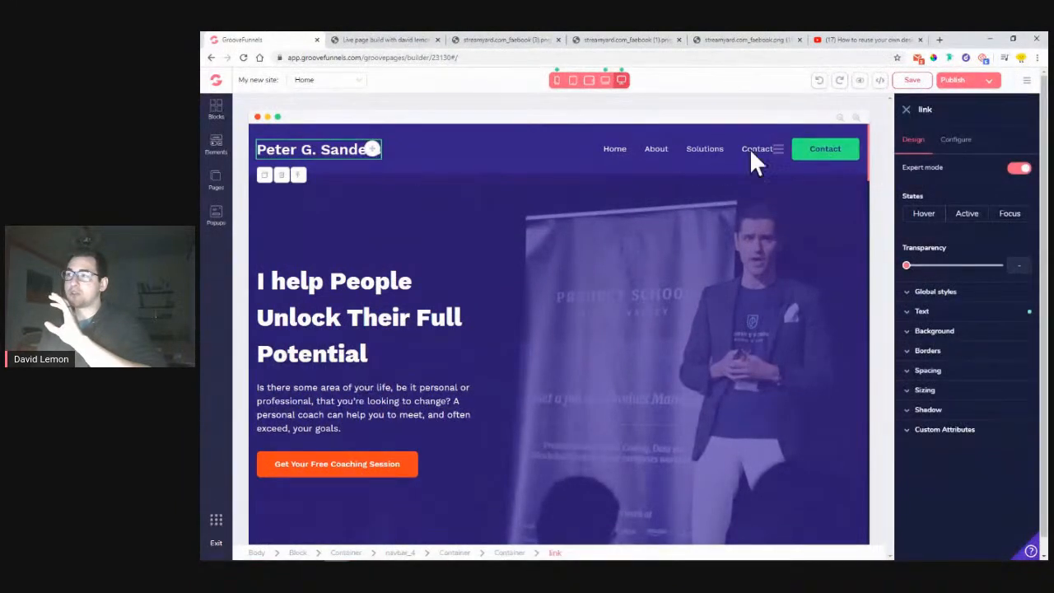
pyautogui.click(820, 152)
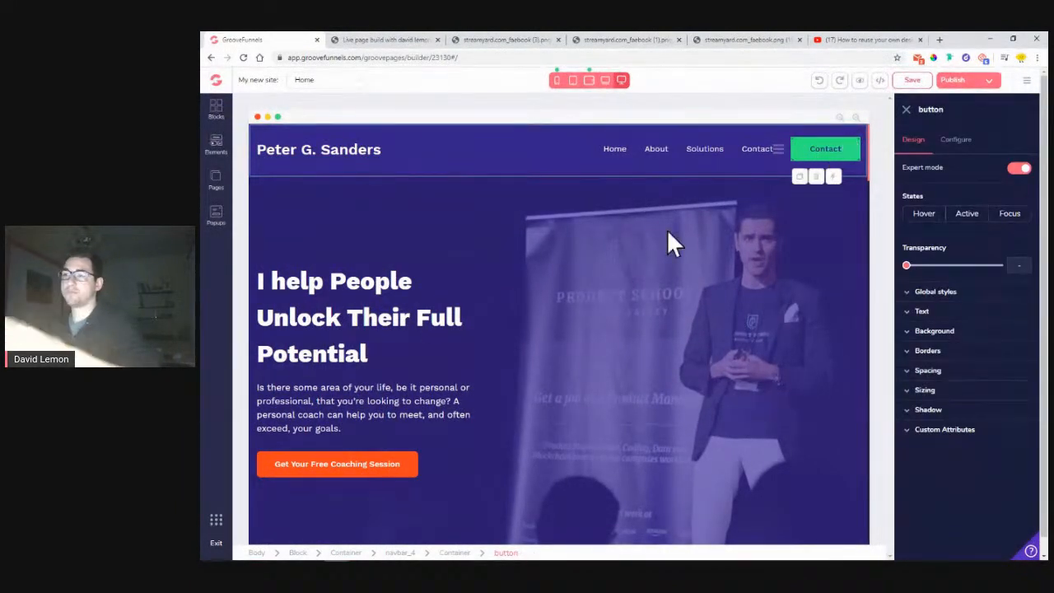
pyautogui.click(325, 315)
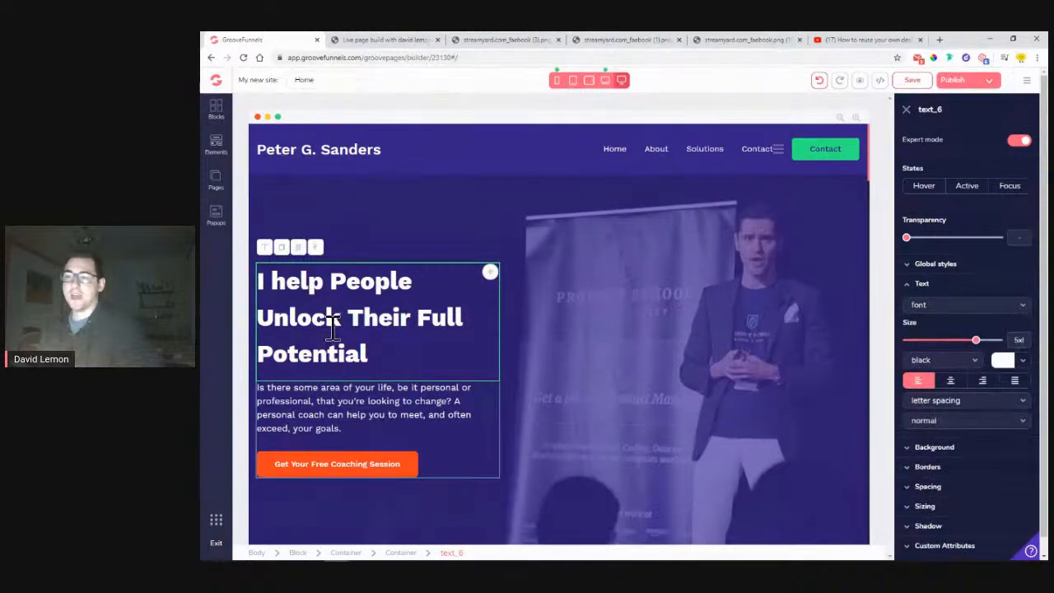
pyautogui.click(343, 435)
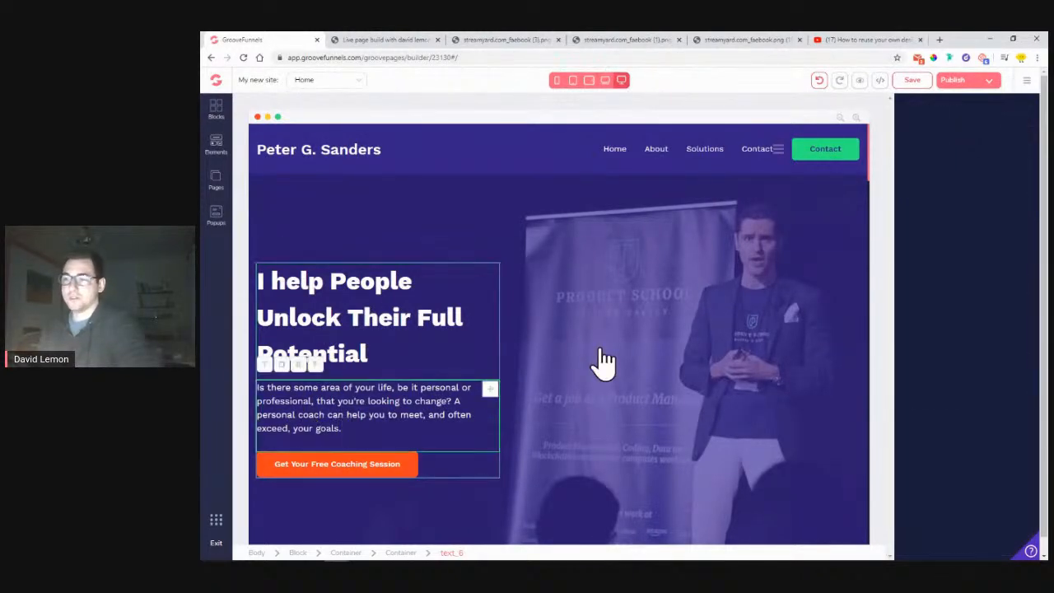
pyautogui.scroll(-8, 600, 365)
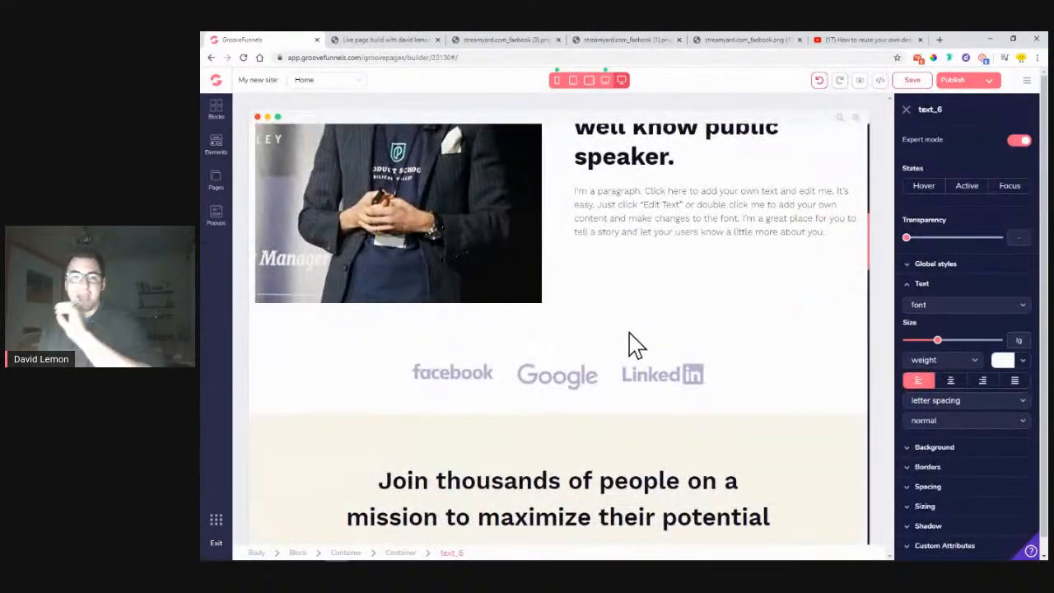
pyautogui.click(595, 385)
pyautogui.click(691, 390)
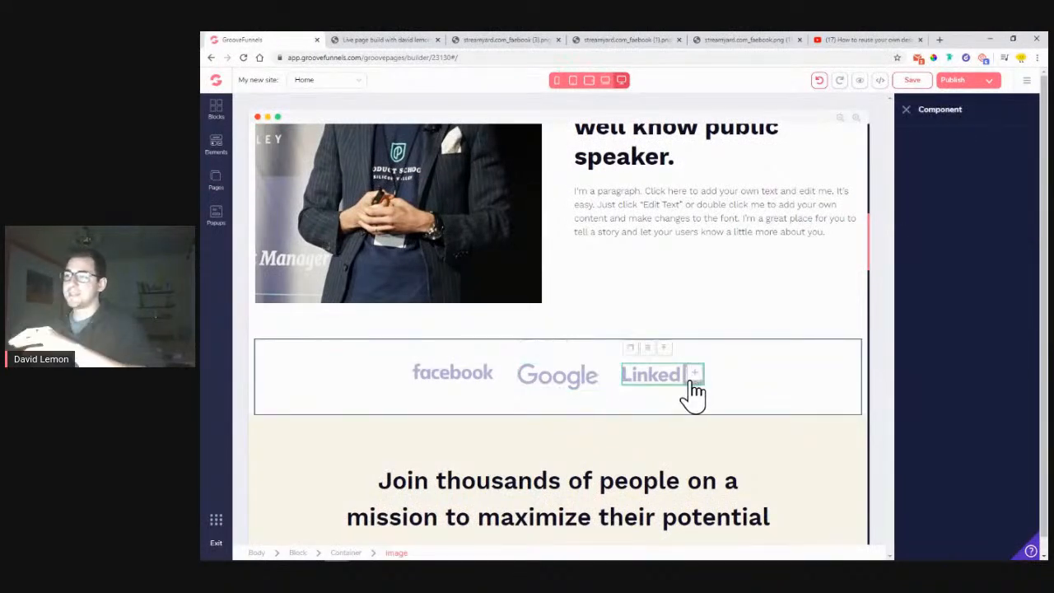
pyautogui.click(462, 382)
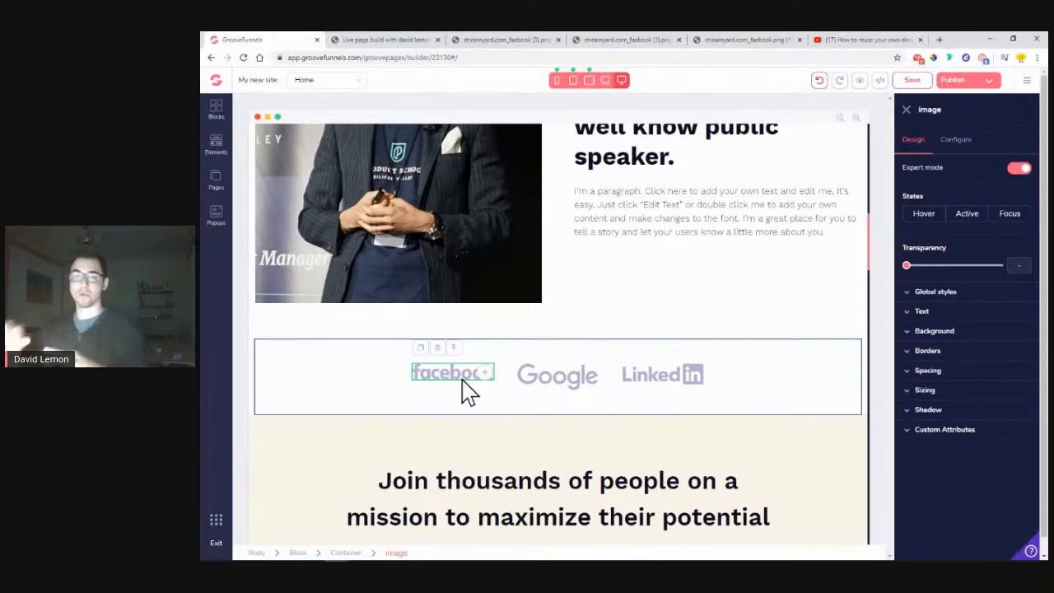
pyautogui.scroll(4, 700, 260)
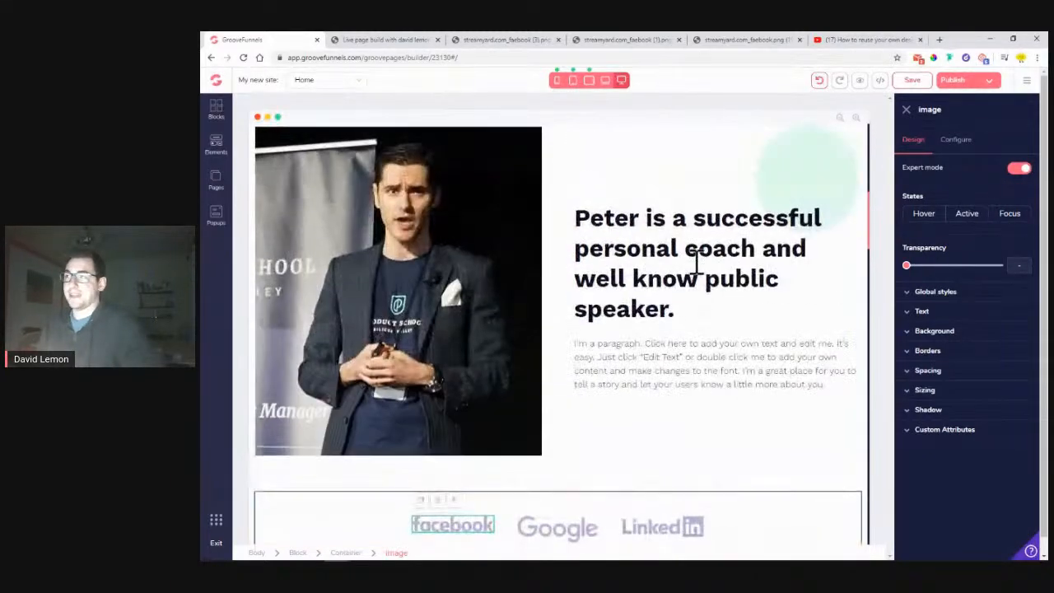
# Step: Open the domy.site website in a new browser tab
pyautogui.scroll(2, 599, 346)
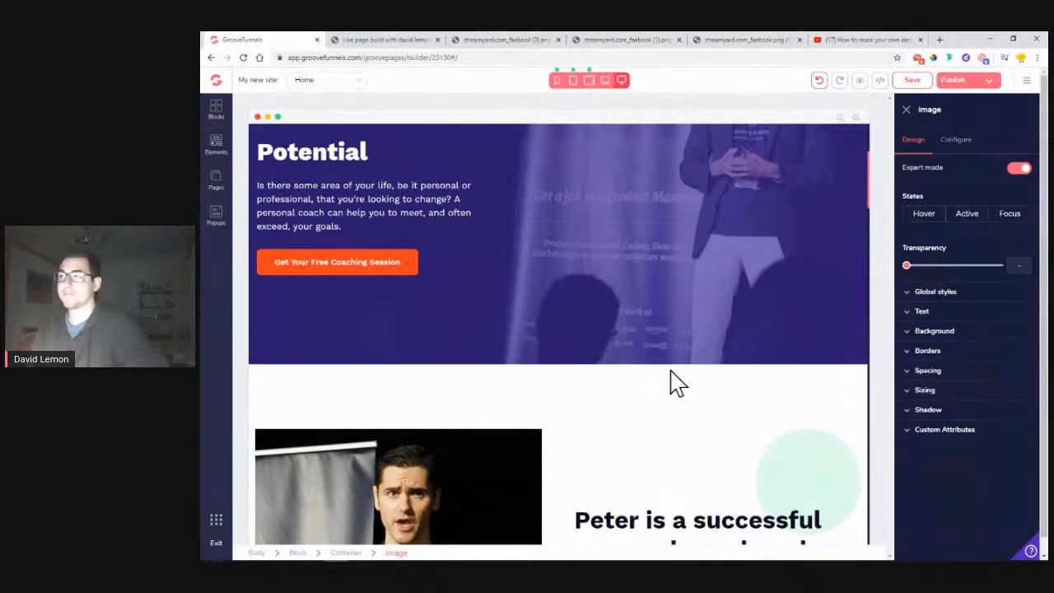
pyautogui.click(939, 39)
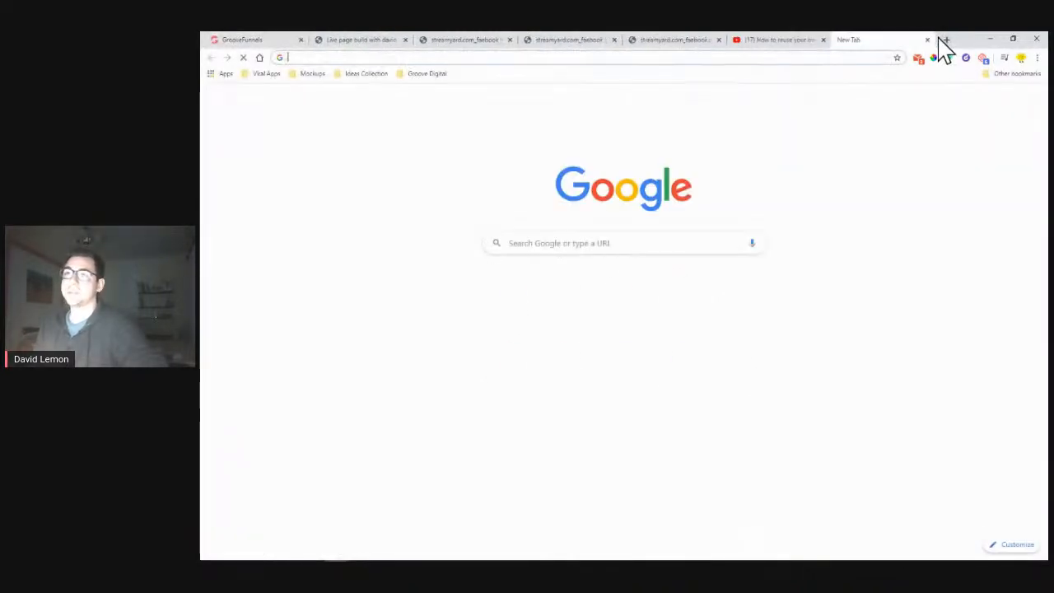
pyautogui.write('do')
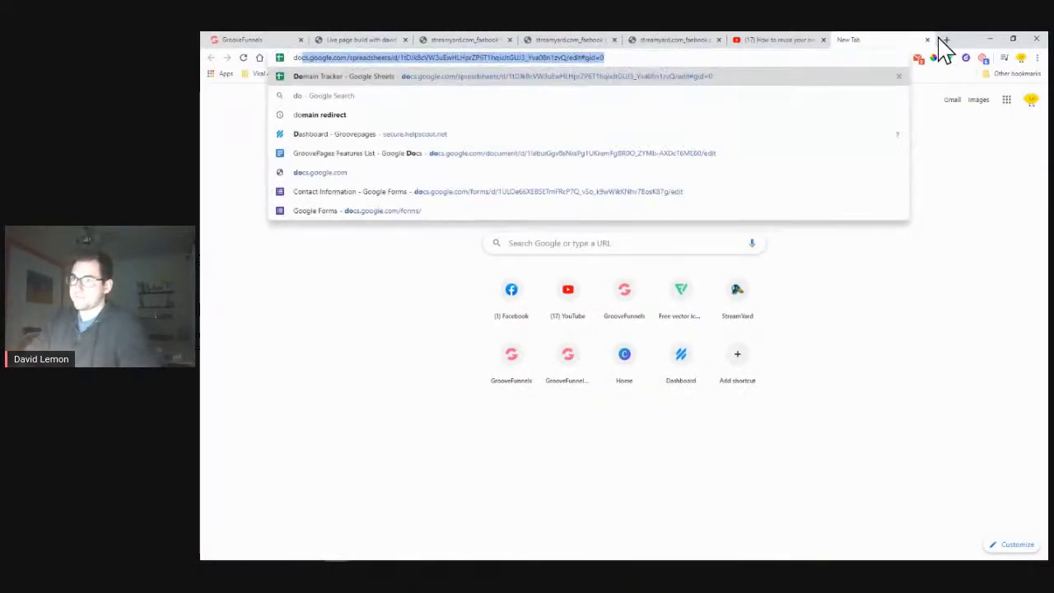
pyautogui.write('my.site')
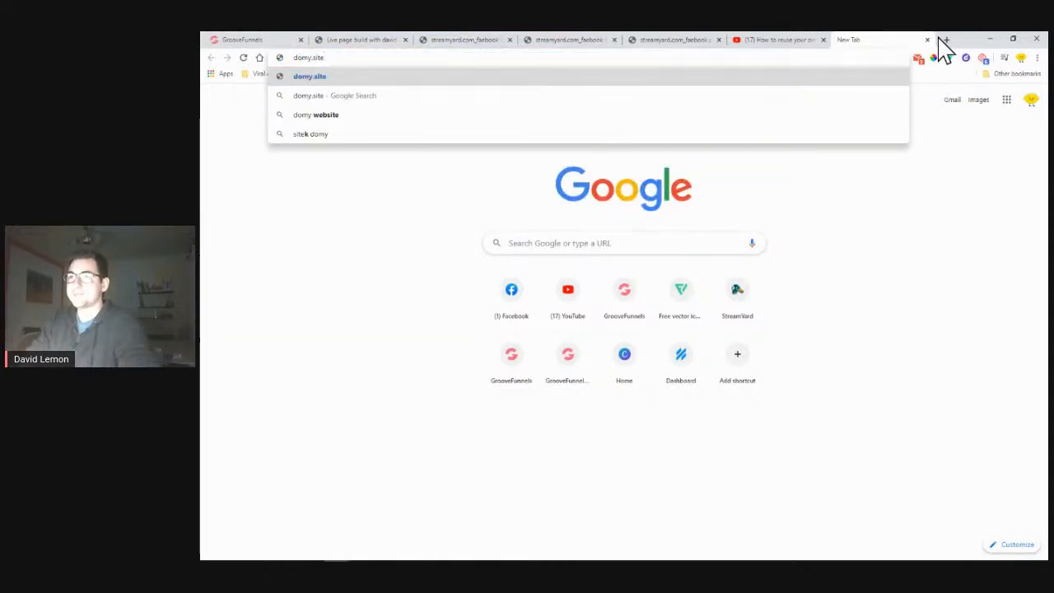
pyautogui.press('Return')
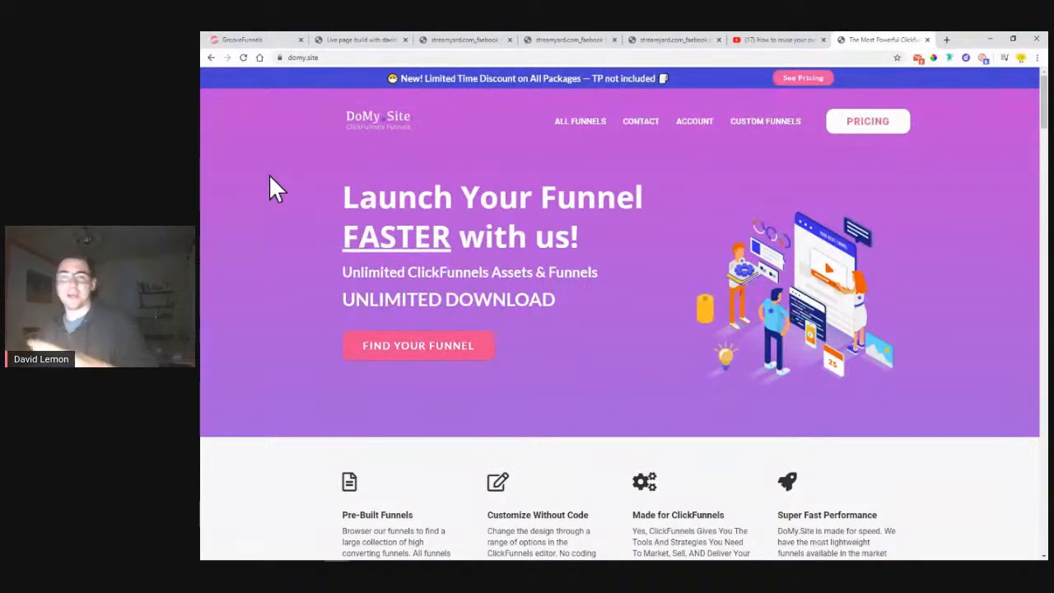
# Step: Look through the DoMy.Site home page down to the eBook Funnel 2020 section and return to its start
pyautogui.scroll(-2, 268, 174)
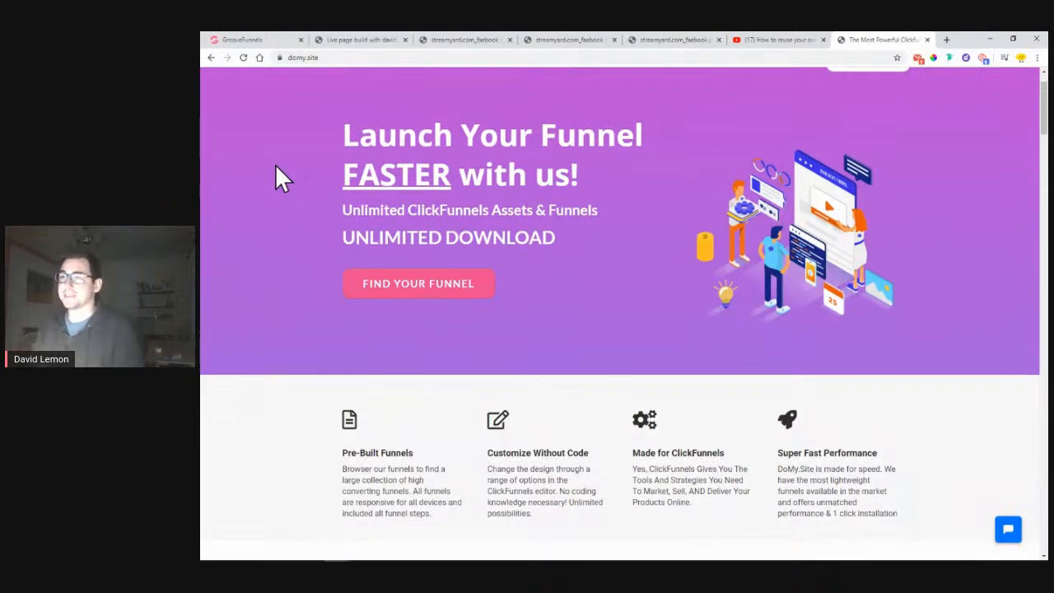
pyautogui.click(1010, 531)
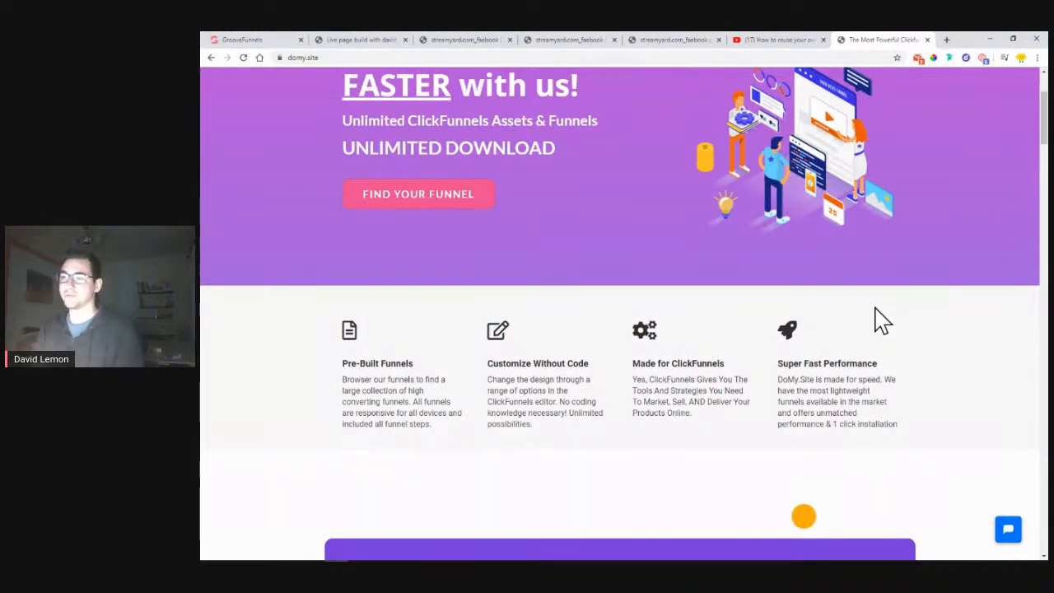
pyautogui.scroll(1, 881, 322)
pyautogui.scroll(-8, 454, 250)
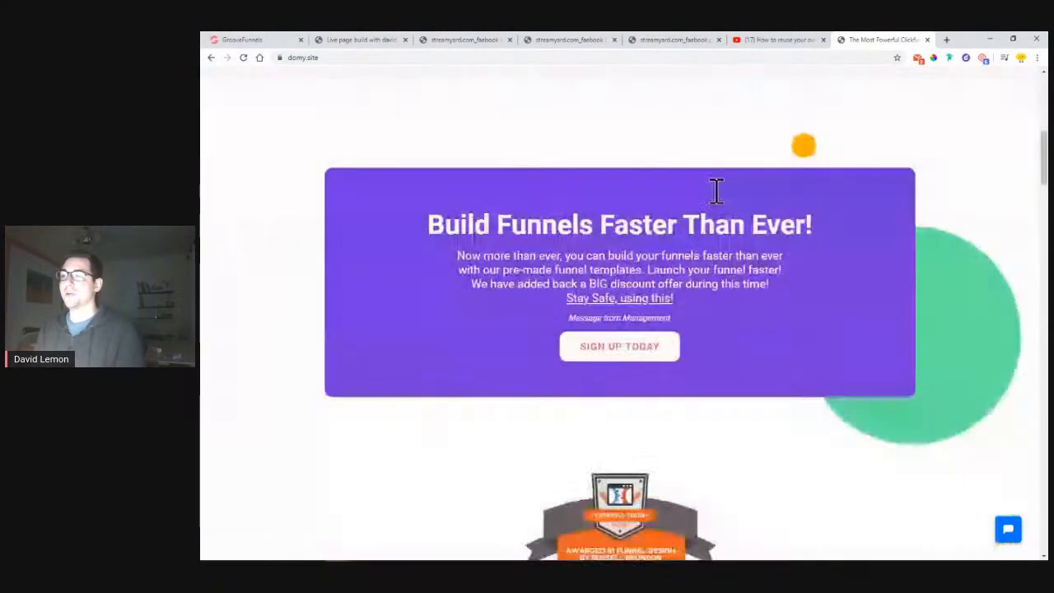
pyautogui.scroll(-15, 791, 182)
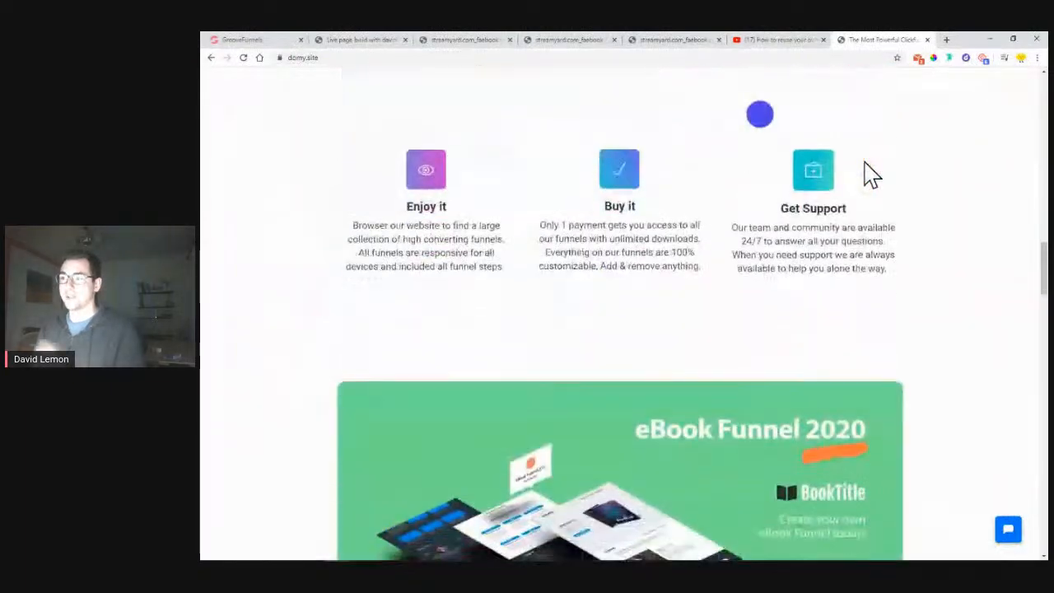
pyautogui.scroll(-1, 867, 170)
pyautogui.scroll(12, 870, 175)
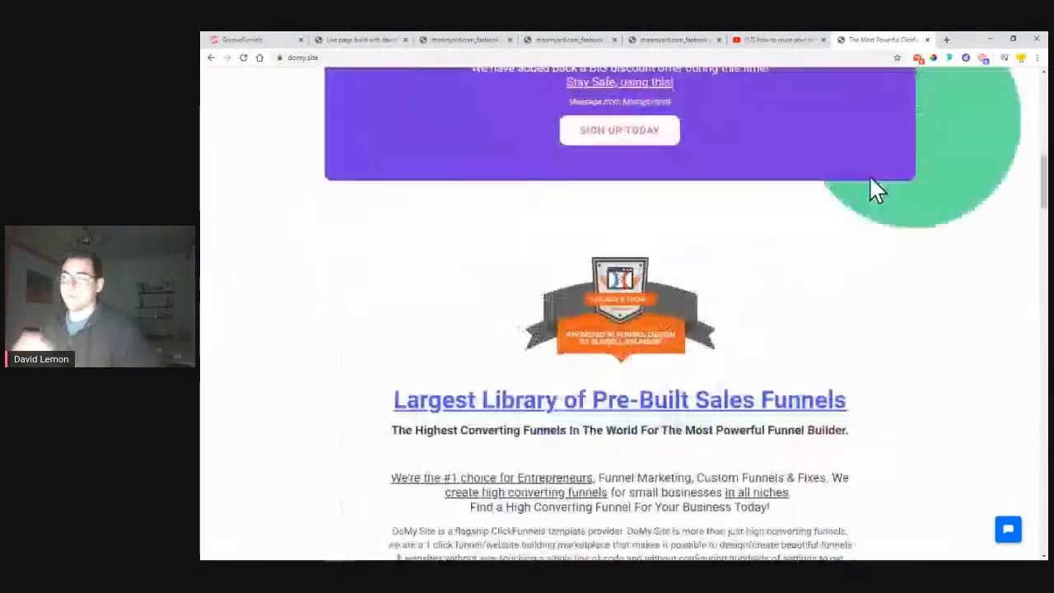
pyautogui.scroll(3, 871, 179)
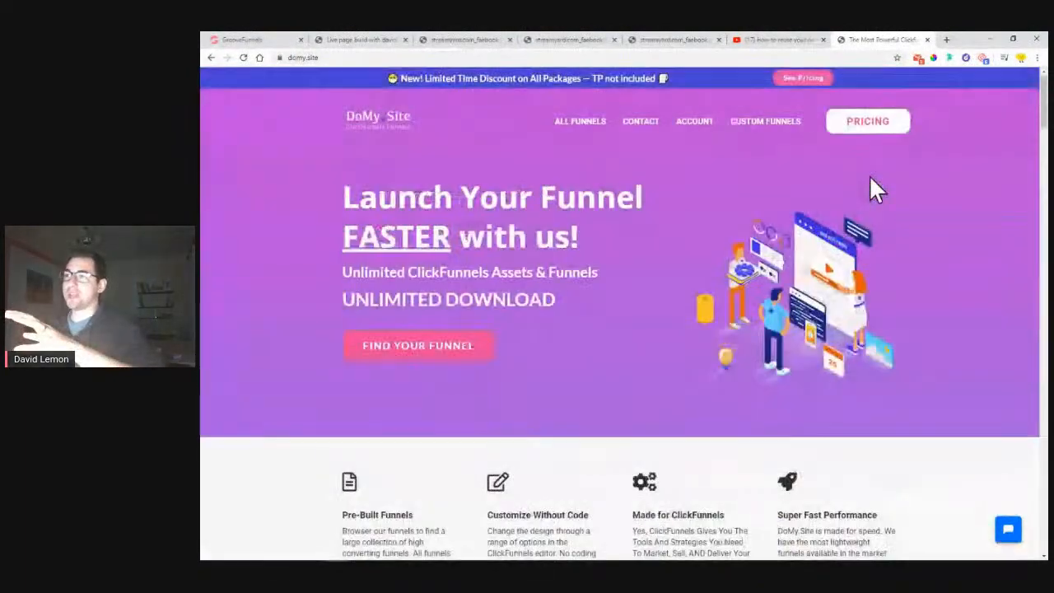
# Step: Open the page of all funnels and browse the templates down to the Phone & Computer Repair Shop Funnel
pyautogui.click(568, 126)
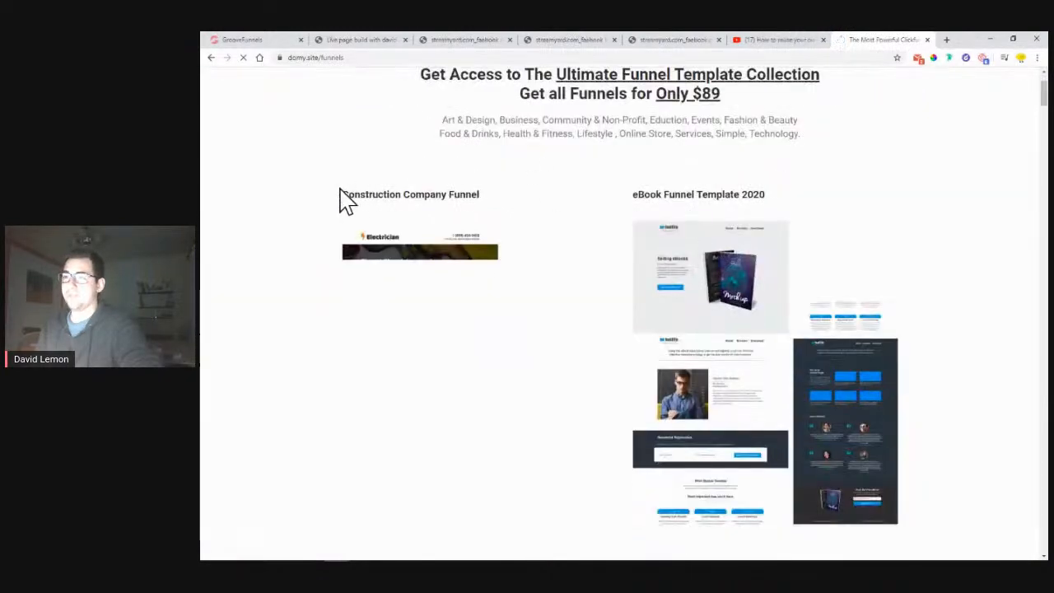
pyautogui.scroll(-2, 925, 252)
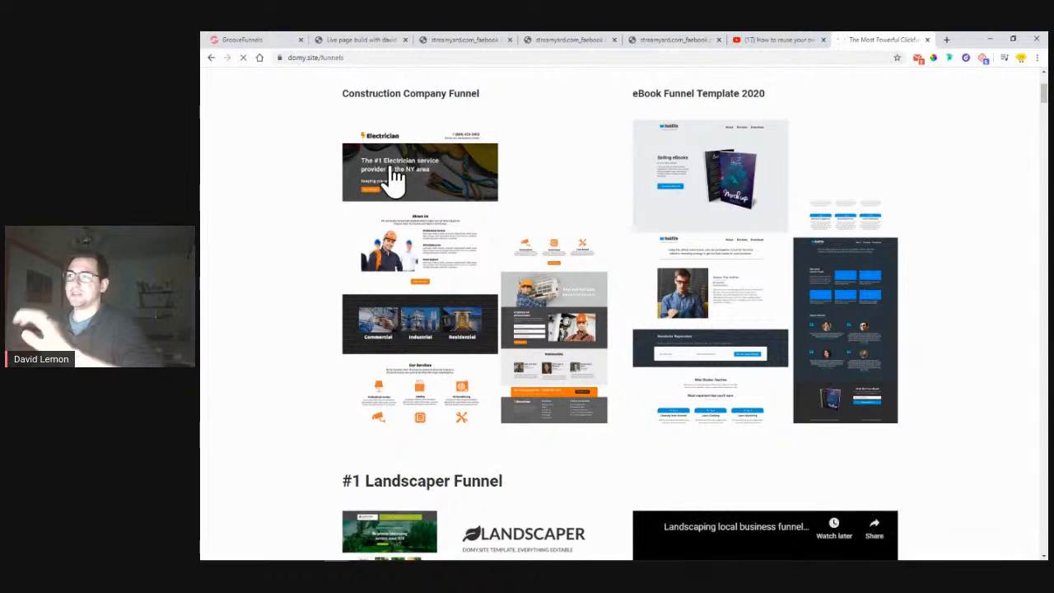
pyautogui.scroll(-7, 536, 212)
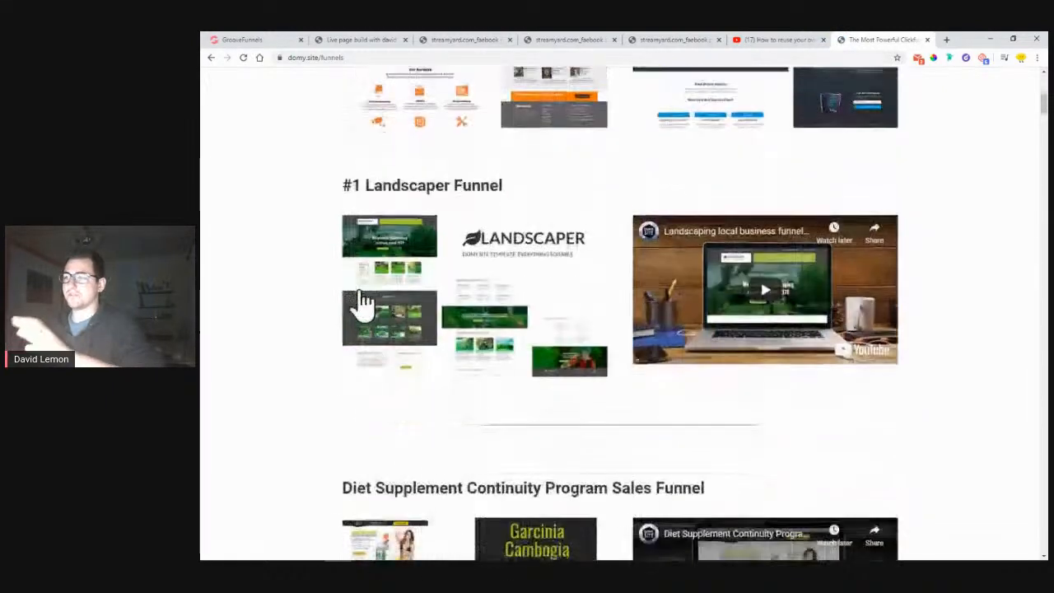
pyautogui.scroll(-4, 1029, 252)
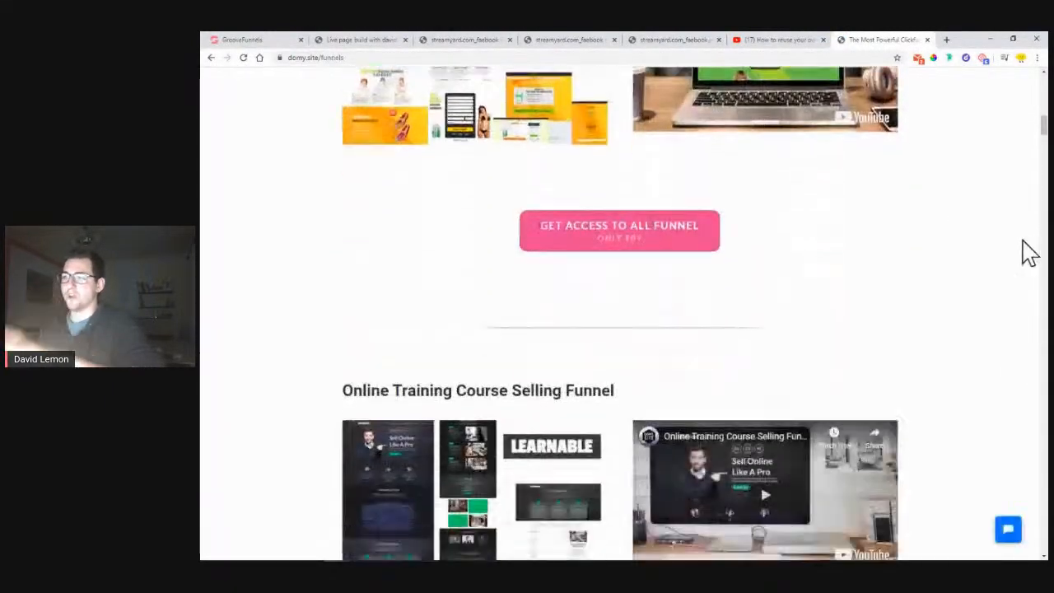
pyautogui.scroll(-5, 866, 337)
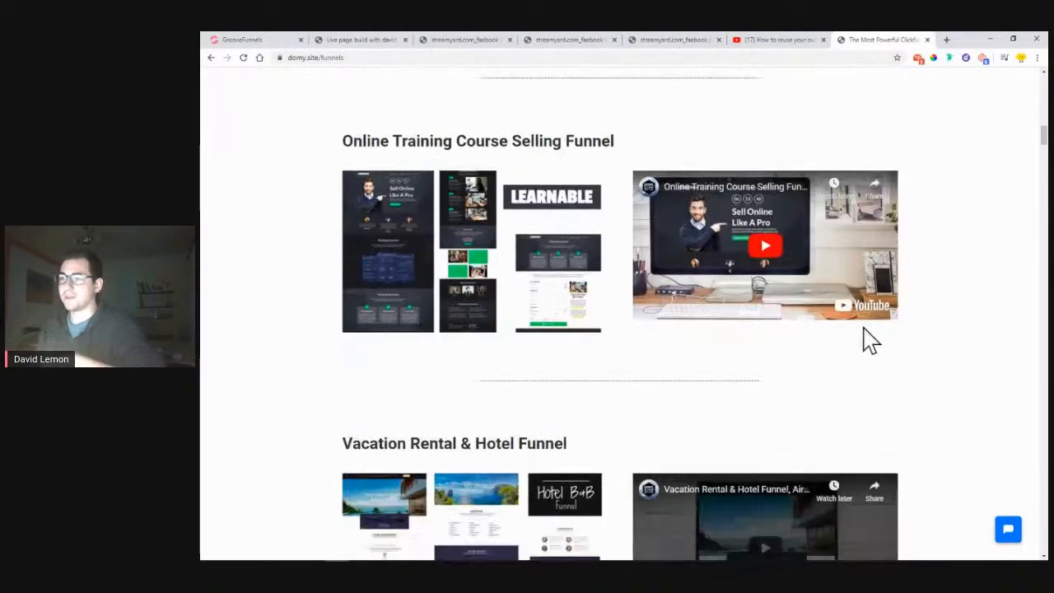
pyautogui.scroll(-2, 327, 291)
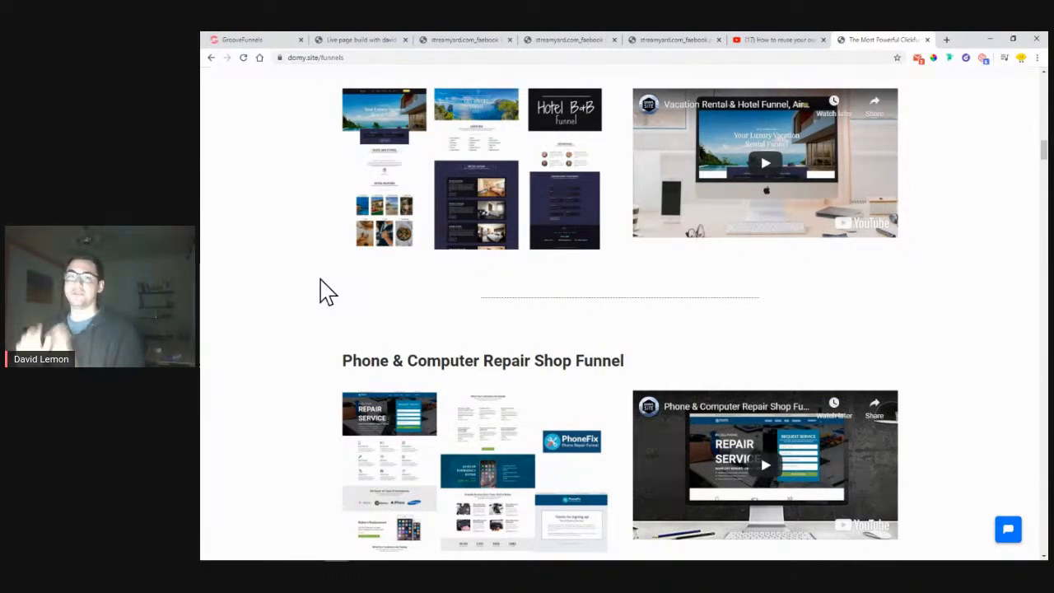
# Step: Dismiss the funnel quiz popup, close the DoMy.Site page and return to the GroovePages builder
pyautogui.click(270, 38)
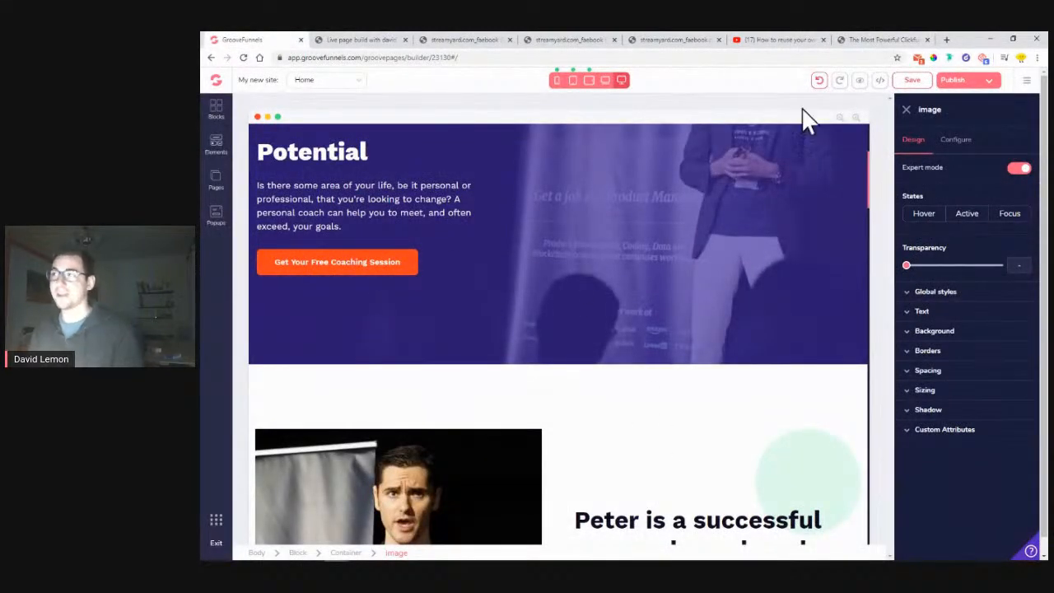
pyautogui.click(862, 39)
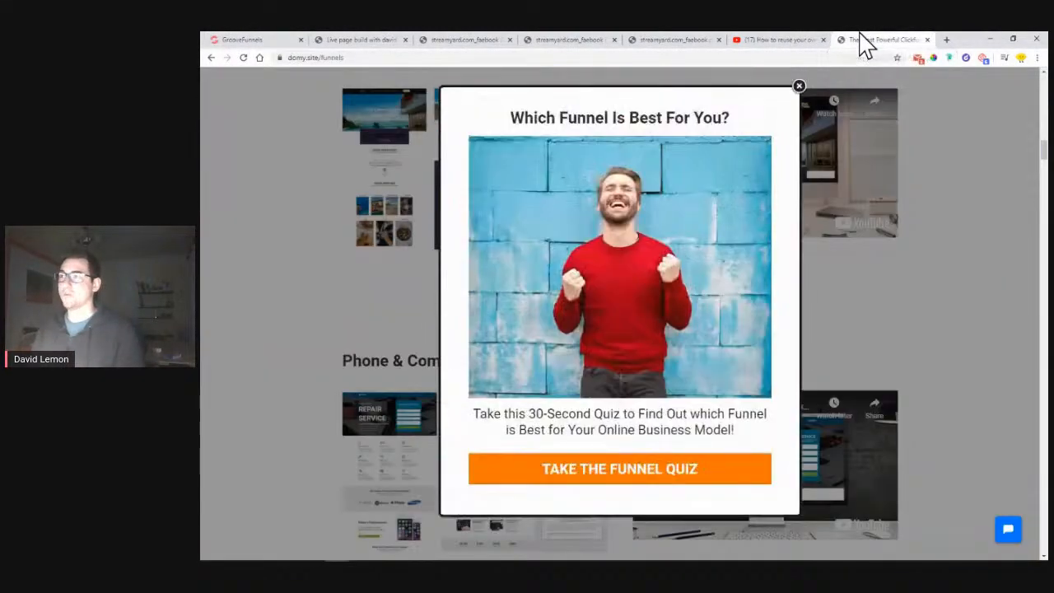
pyautogui.click(800, 87)
pyautogui.click(927, 40)
pyautogui.click(239, 42)
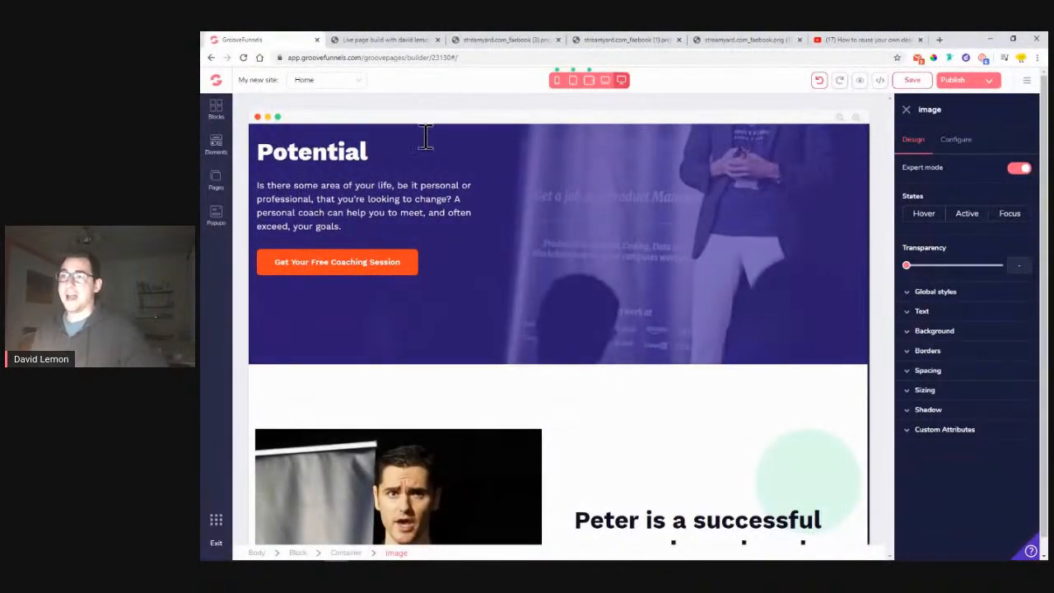
# Step: Review the title slide and the slide of tips on increasing editing and building speed, and return to the page builder
pyautogui.scroll(5, 429, 225)
pyautogui.click(377, 40)
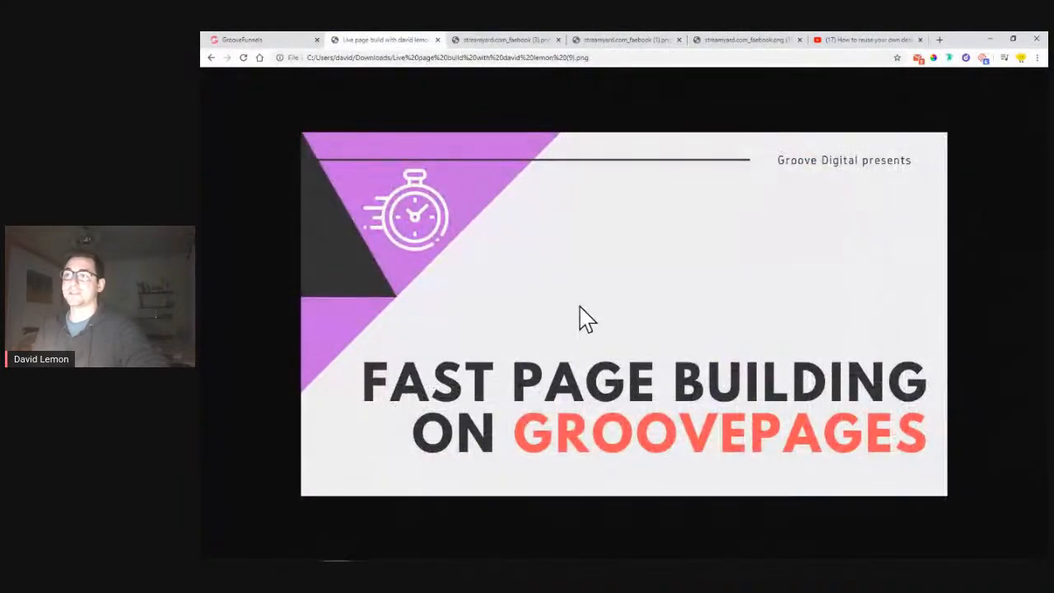
pyautogui.click(482, 41)
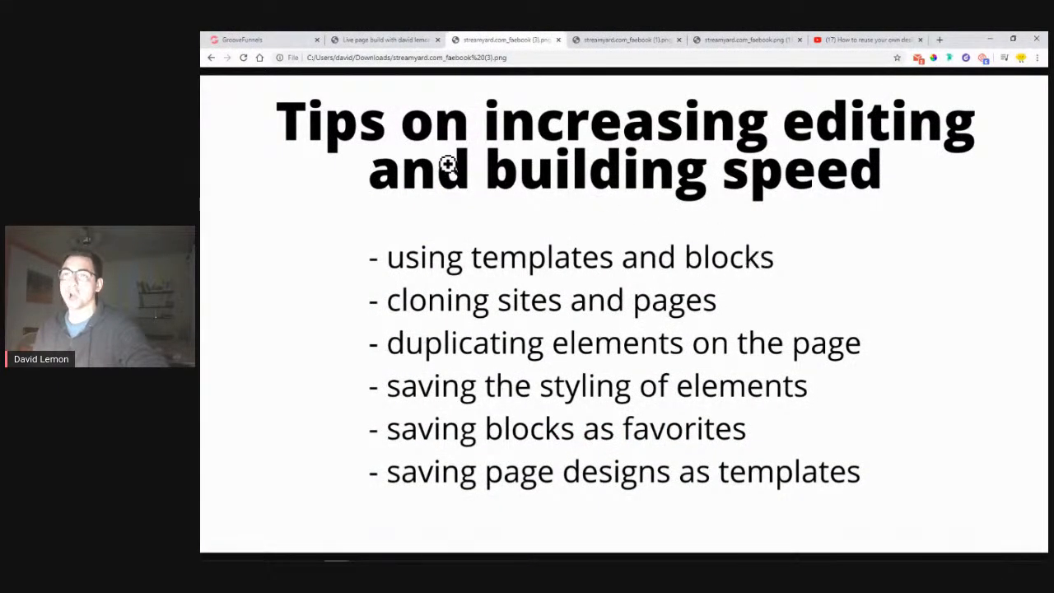
pyautogui.click(283, 42)
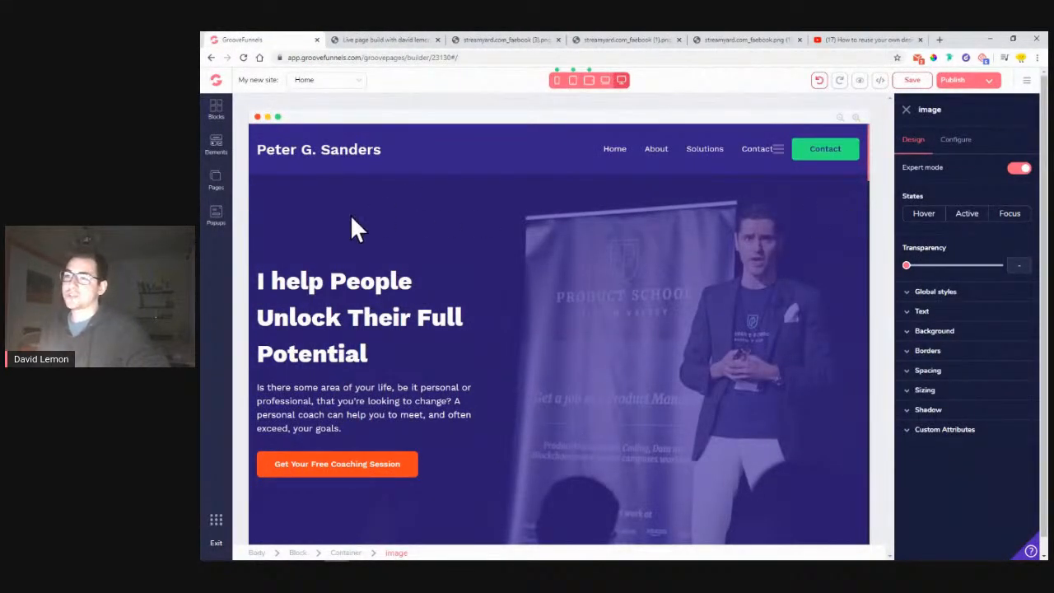
# Step: Move the purple hero block below the block with the coach's photo and introduction, and check the new block order
pyautogui.scroll(-2, 298, 245)
pyautogui.scroll(1, 297, 240)
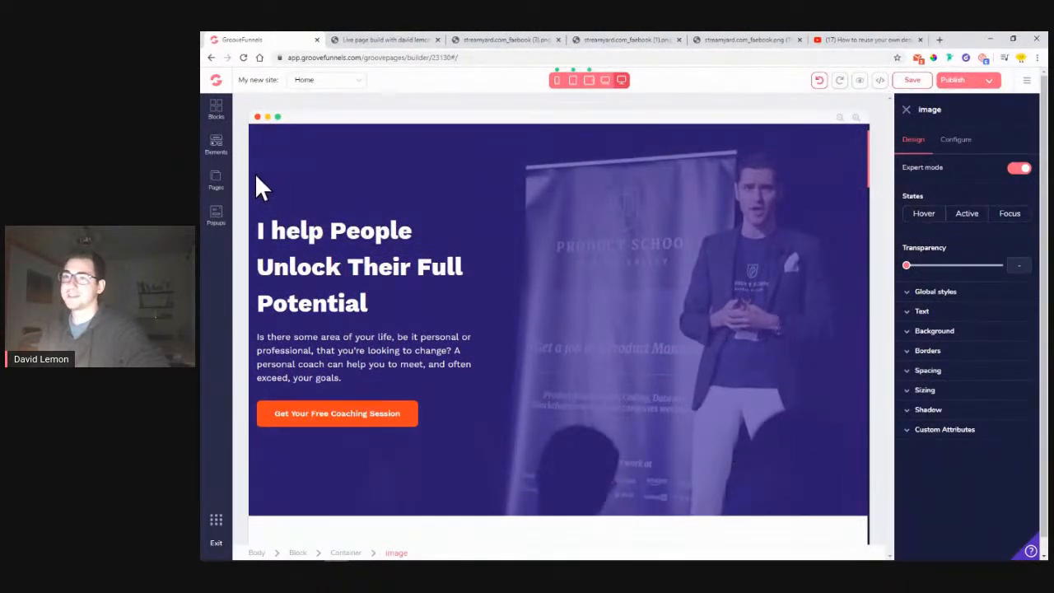
pyautogui.click(834, 158)
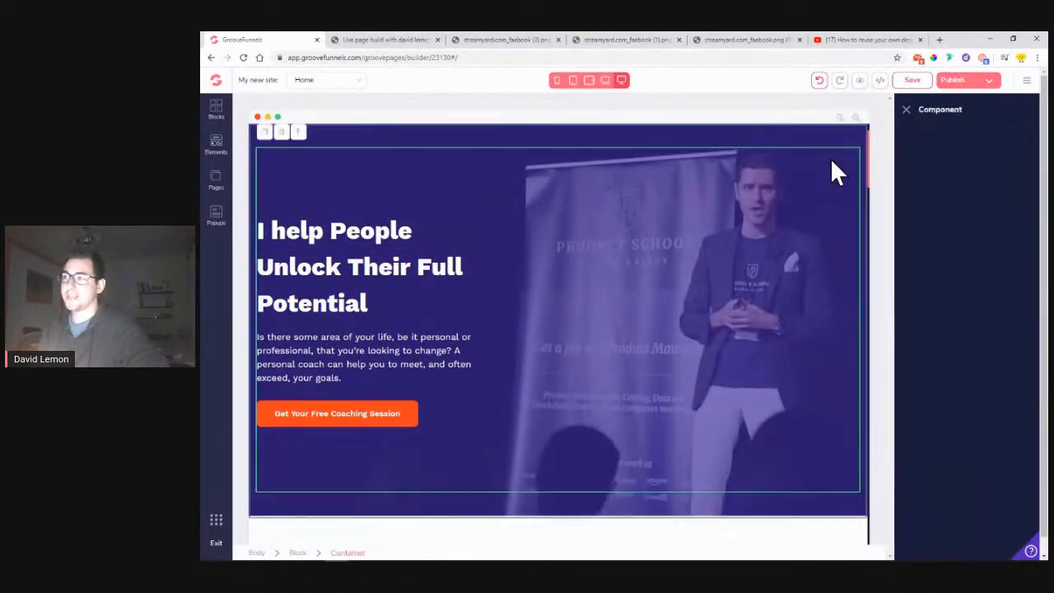
pyautogui.click(842, 145)
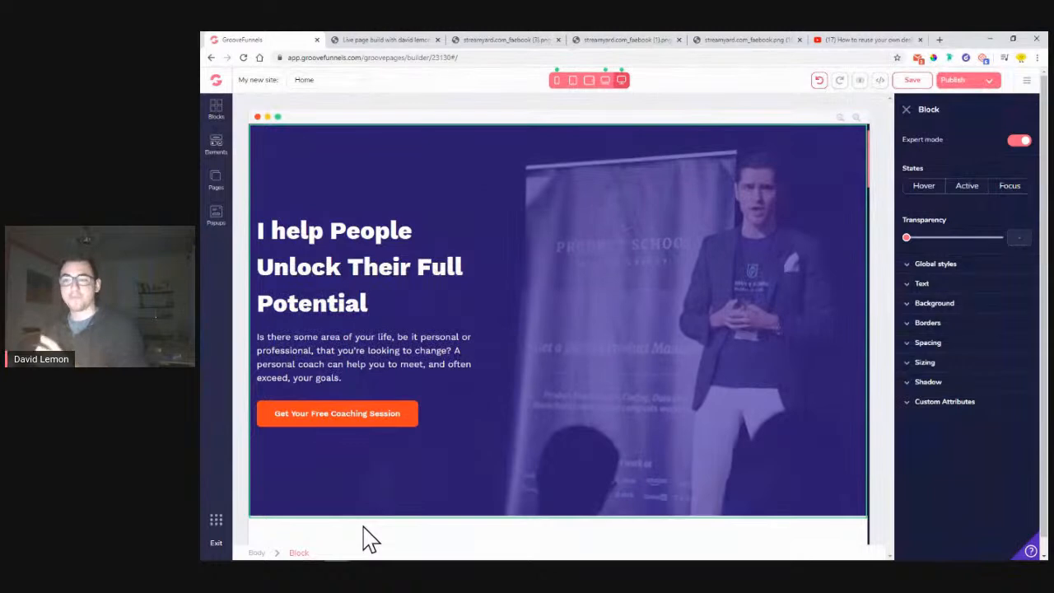
pyautogui.scroll(1, 357, 328)
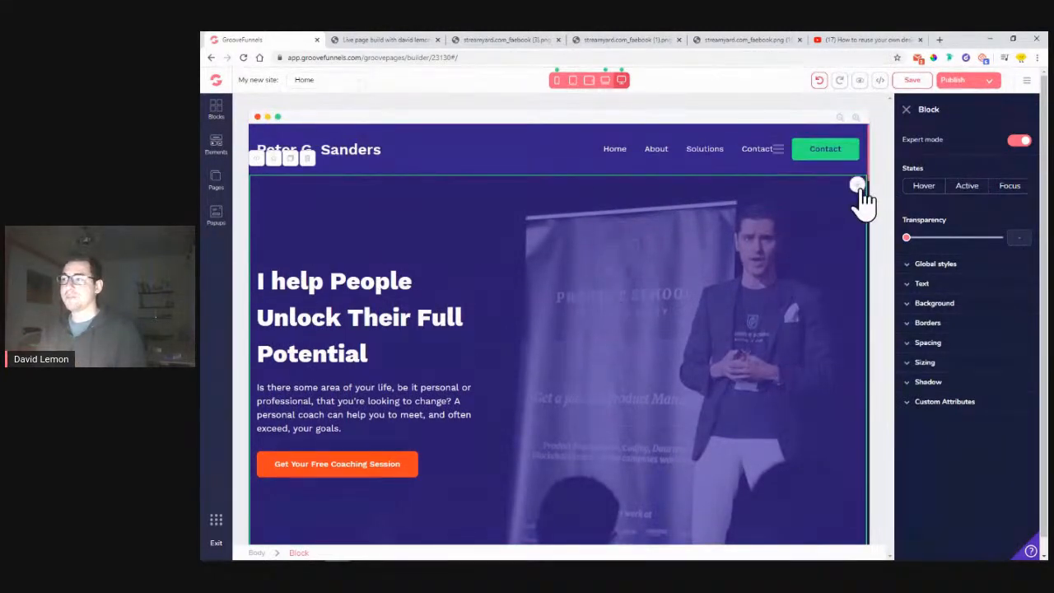
pyautogui.moveTo(855, 189); pyautogui.dragTo(868, 358)
pyautogui.scroll(-3, 529, 189)
pyautogui.scroll(8, 495, 359)
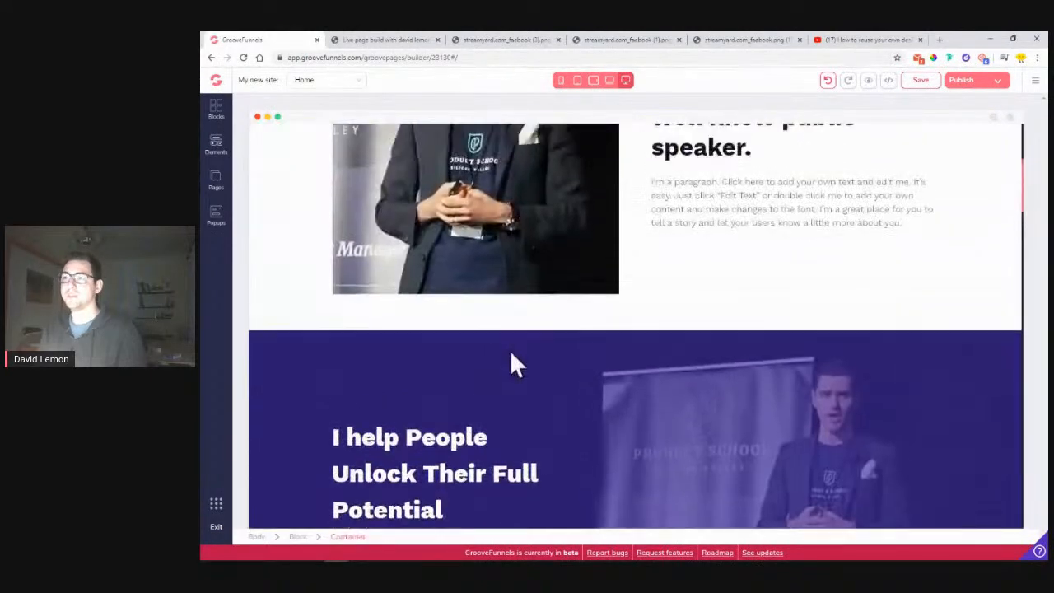
pyautogui.scroll(-5, 334, 262)
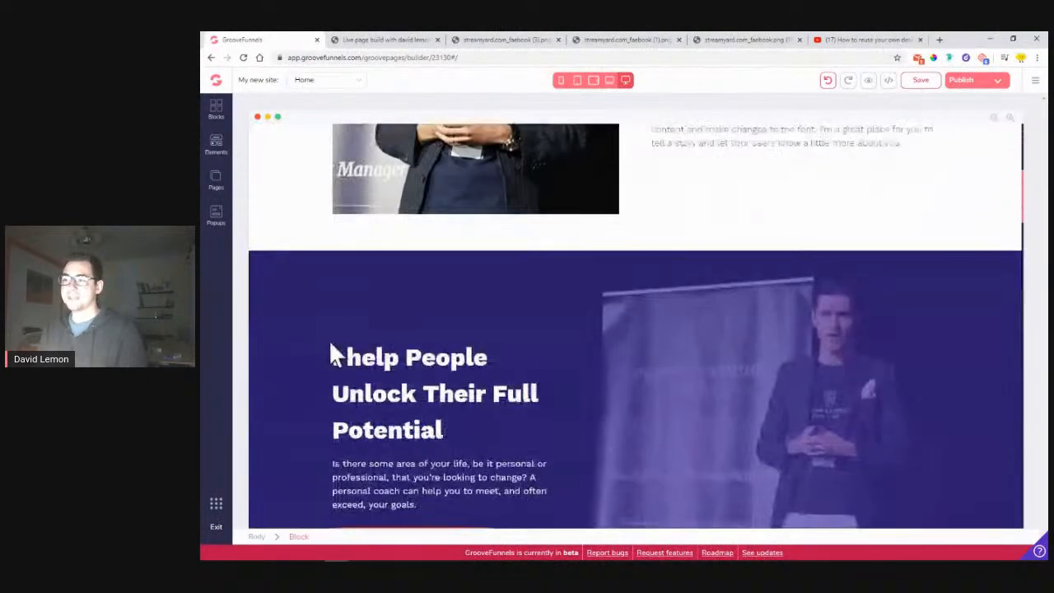
pyautogui.scroll(3, 431, 329)
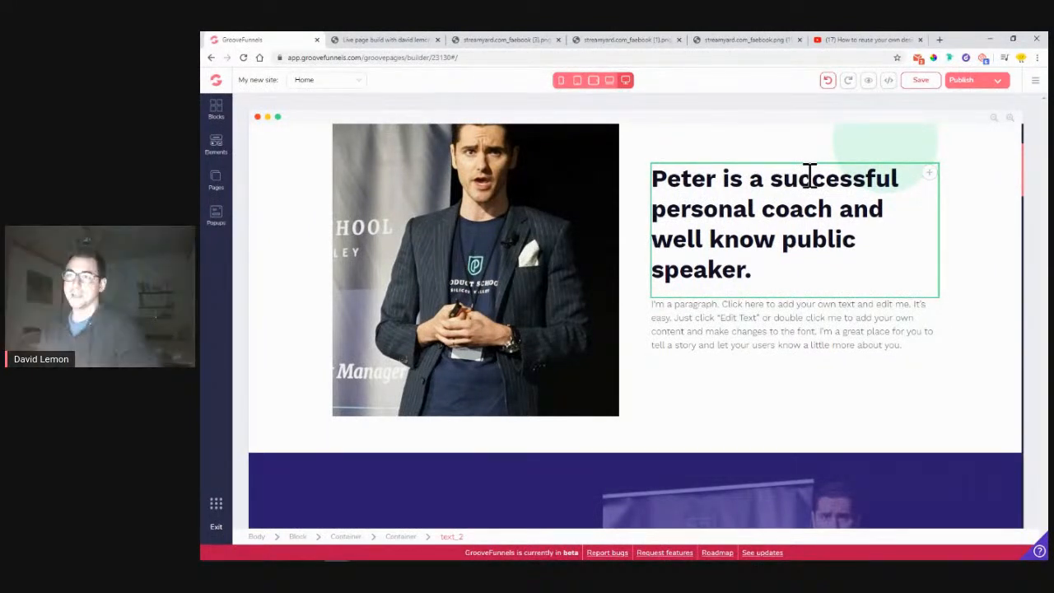
pyautogui.scroll(2, 696, 299)
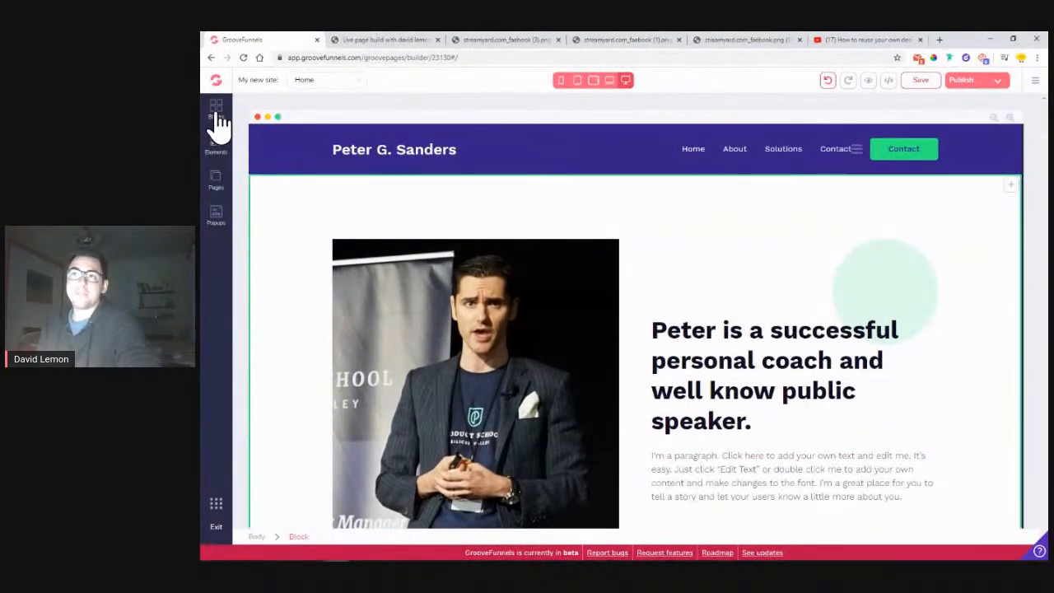
# Step: Open the block library, compare the categories of designed blocks and wireframes, and expand all the designed blocks
pyautogui.click(217, 108)
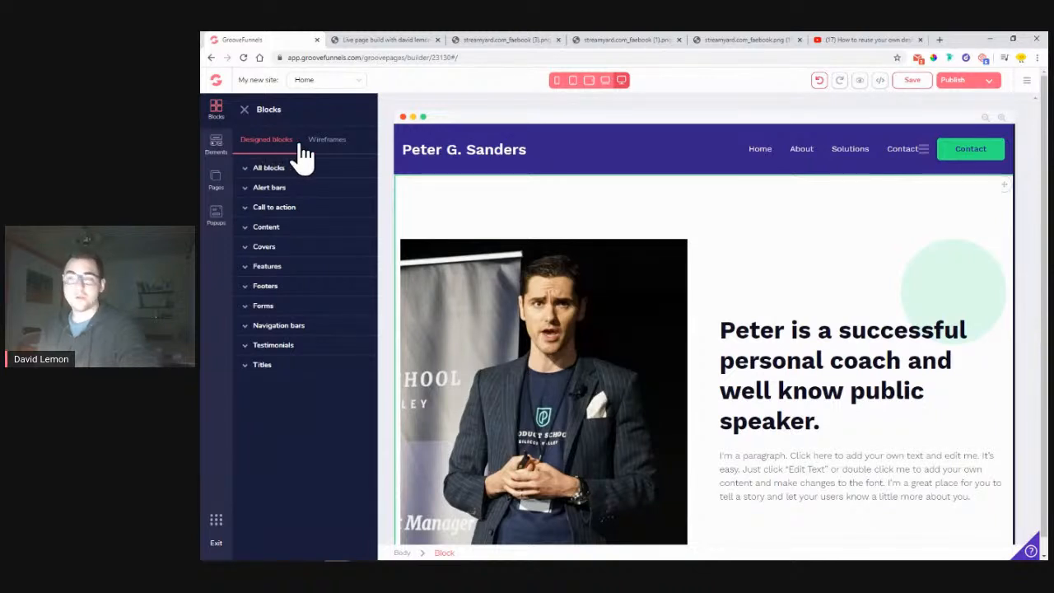
pyautogui.click(327, 145)
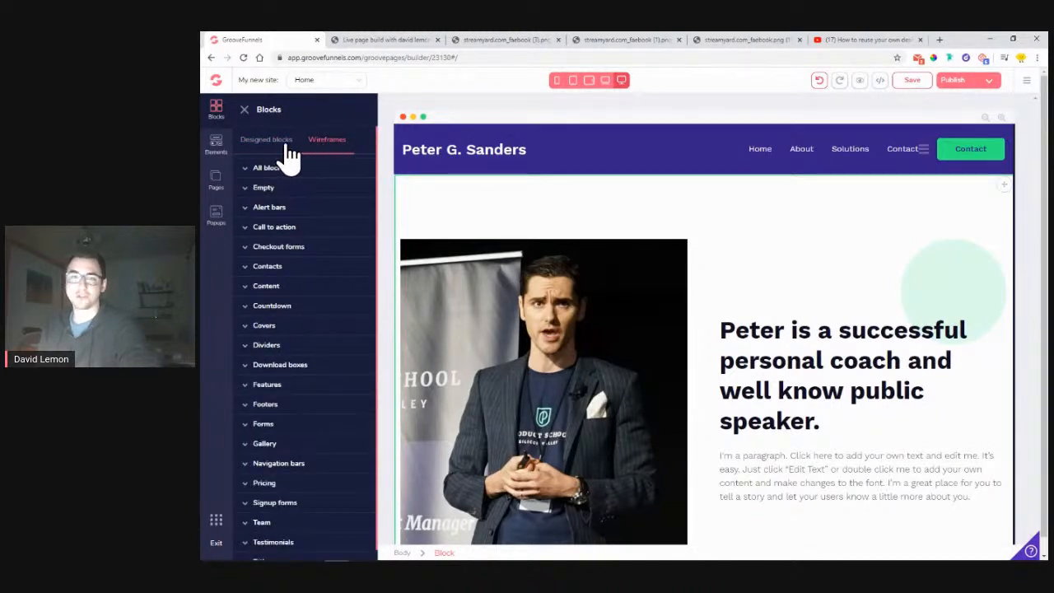
pyautogui.click(287, 146)
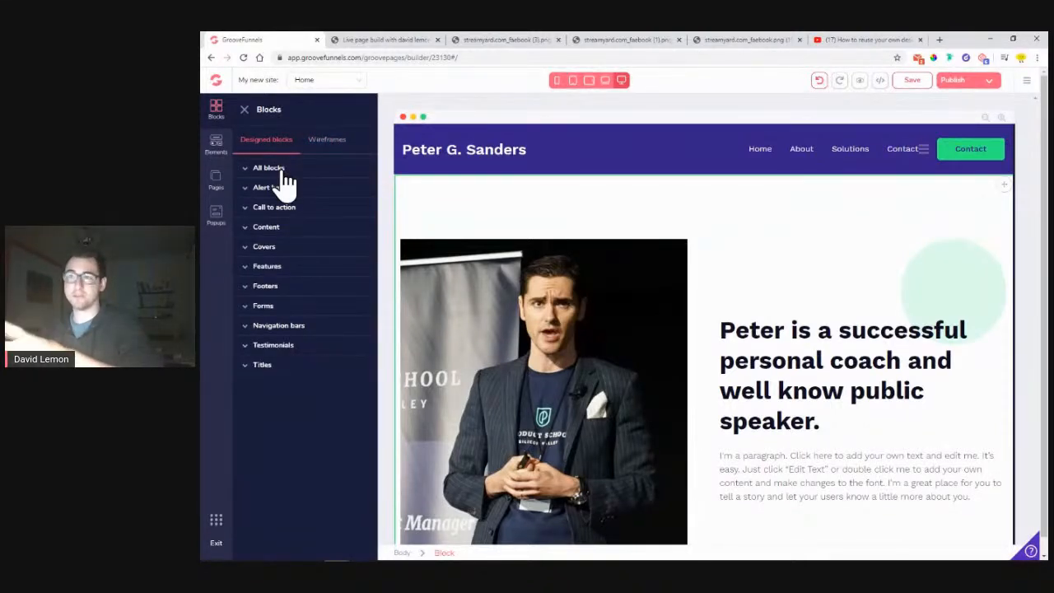
pyautogui.click(280, 173)
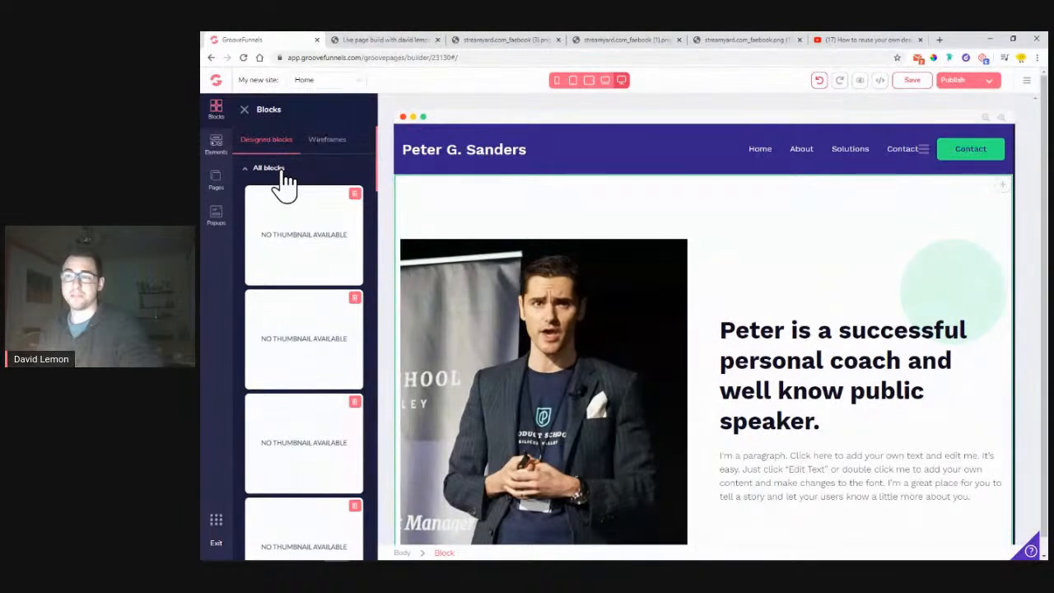
# Step: Look through the previews of all the designed blocks in the block library
pyautogui.scroll(-2, 288, 198)
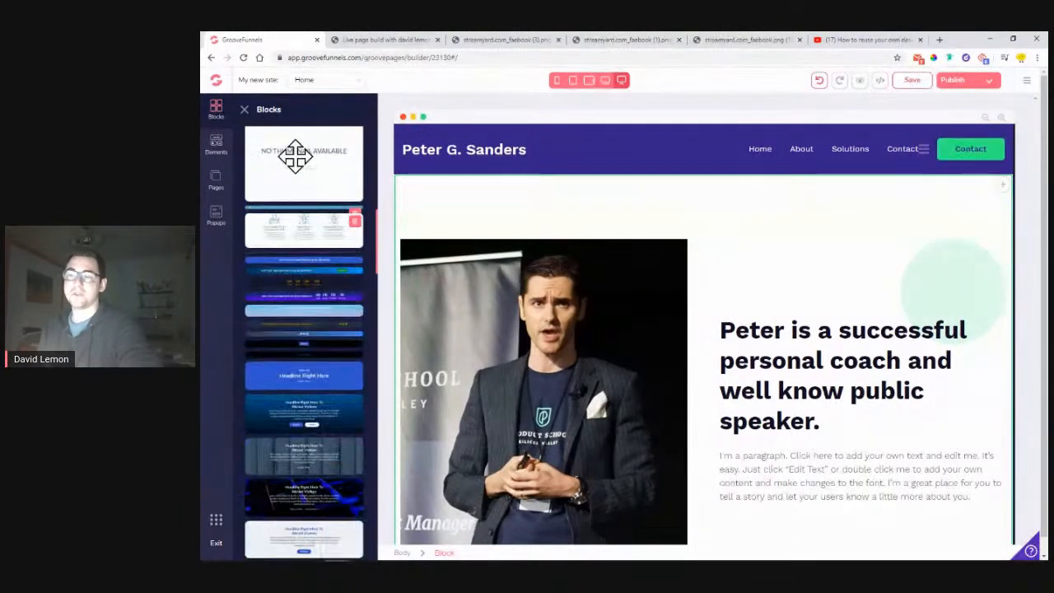
pyautogui.scroll(-1, 295, 157)
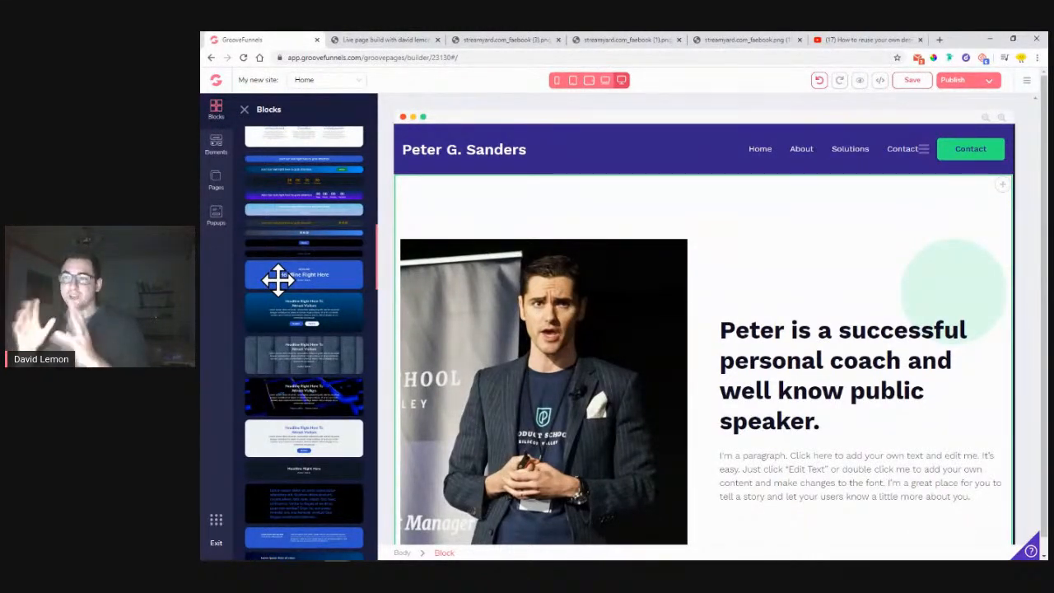
pyautogui.scroll(10, 284, 268)
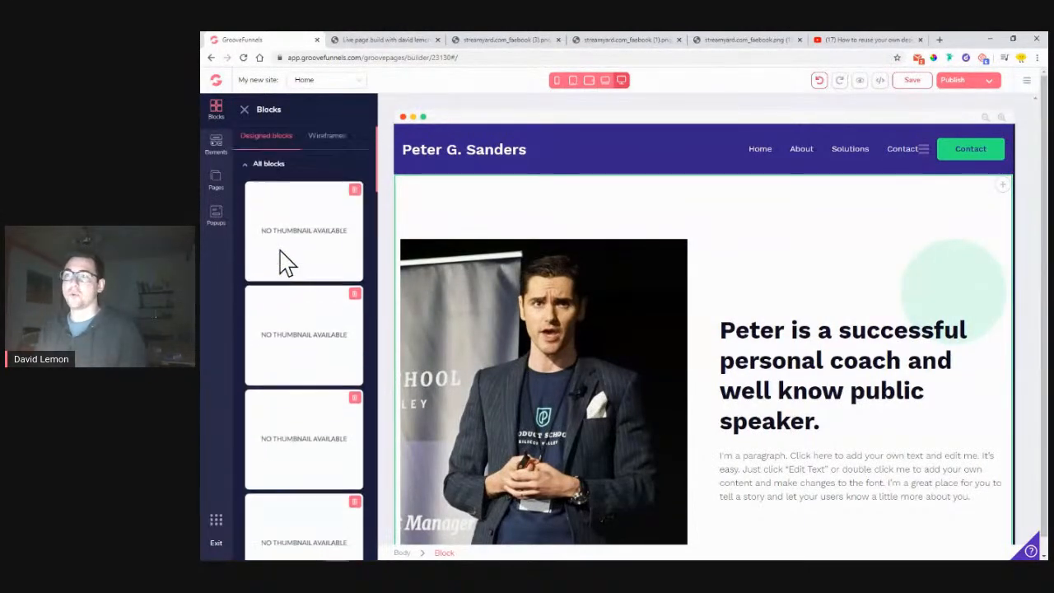
# Step: Switch to the wireframe blocks, examine the Empty column and grid layouts, and collapse that category again
pyautogui.click(331, 141)
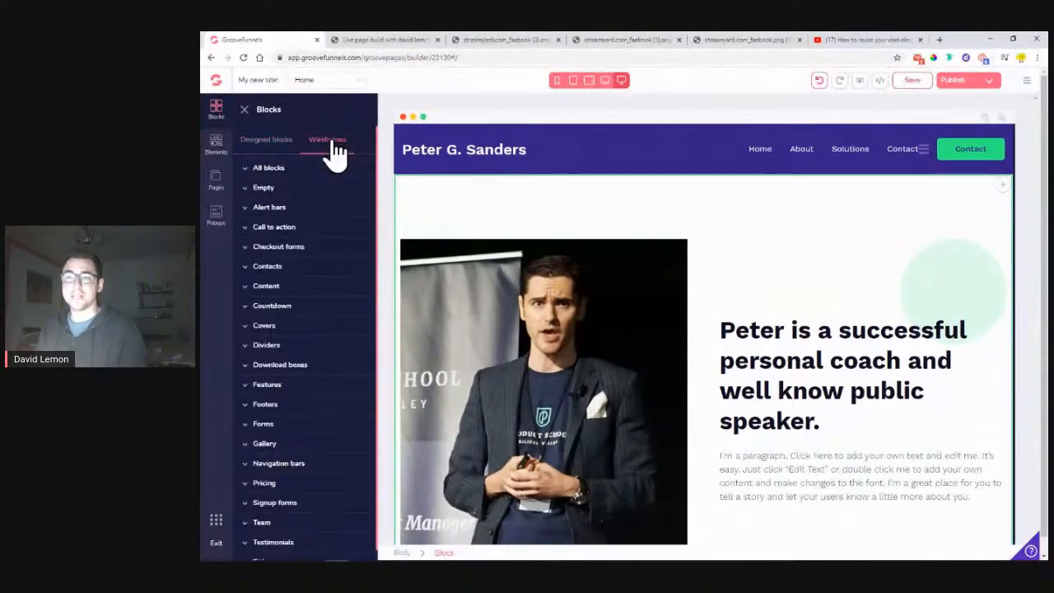
pyautogui.click(303, 192)
pyautogui.scroll(-10, 308, 227)
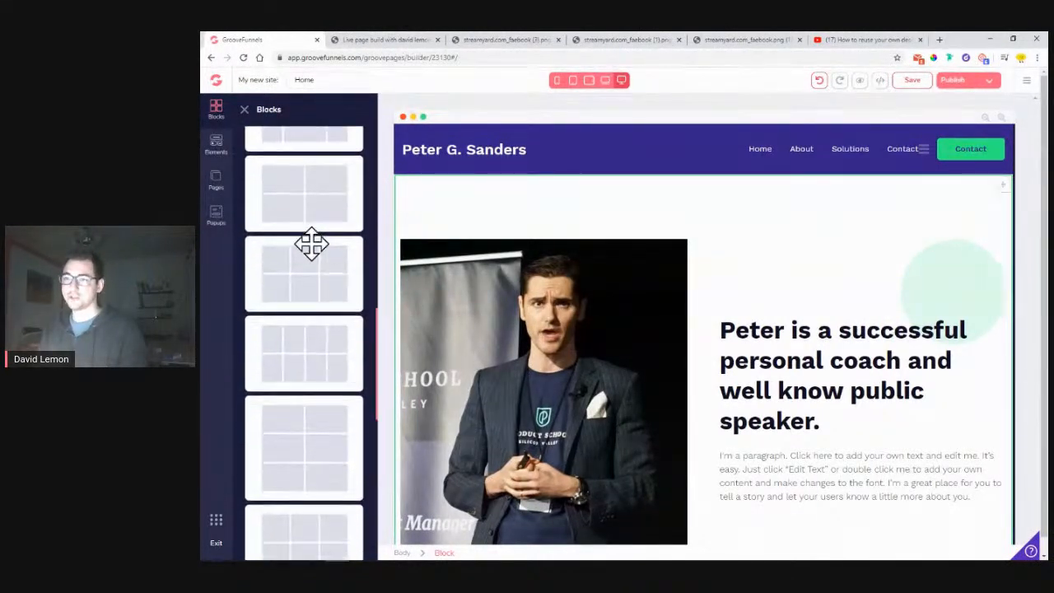
pyautogui.scroll(10, 303, 214)
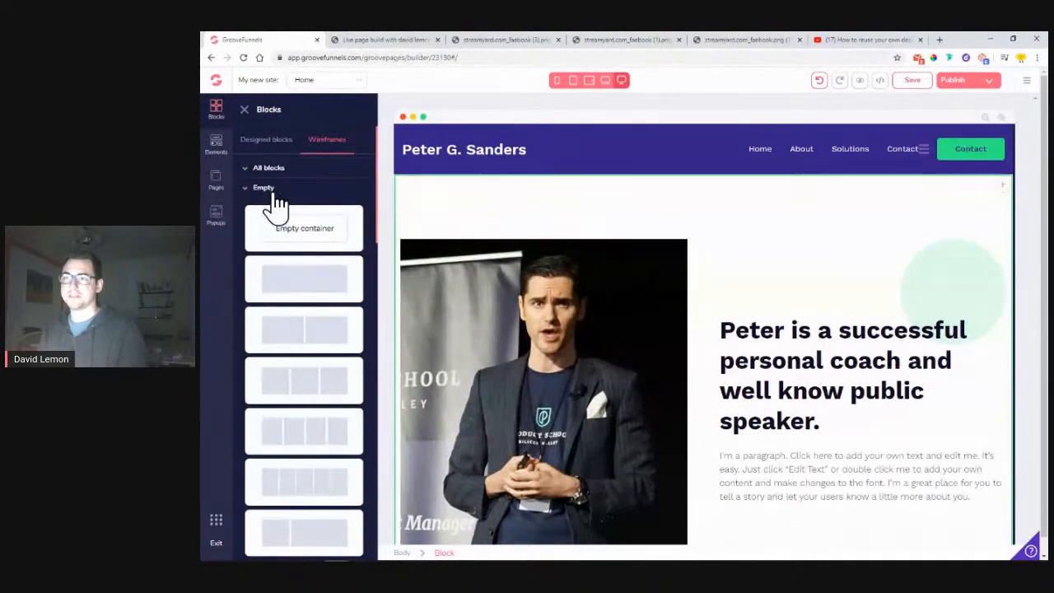
pyautogui.click(277, 194)
# Step: Add the centred "Headline Right Here" wireframe block with an action link directly below the page's navigation bar
pyautogui.click(278, 170)
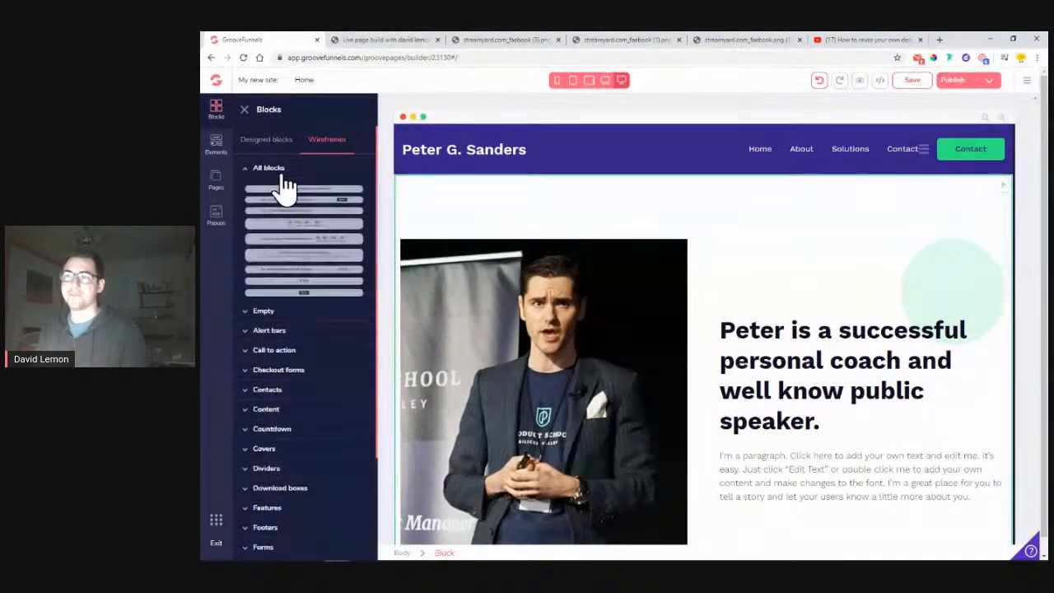
pyautogui.scroll(-2, 308, 262)
pyautogui.scroll(-3, 308, 262)
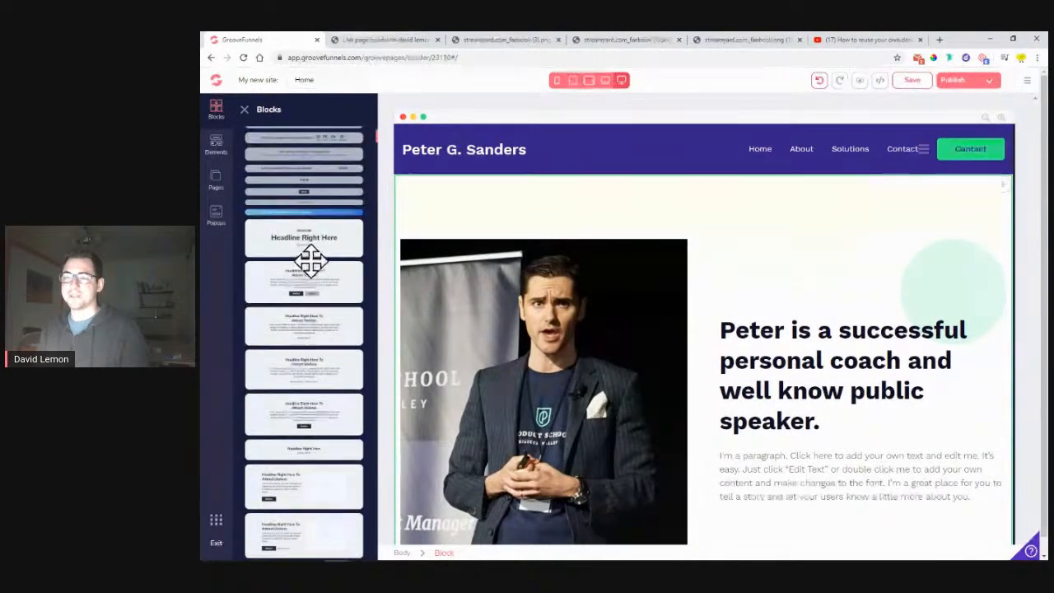
pyautogui.moveTo(297, 243); pyautogui.dragTo(595, 264)
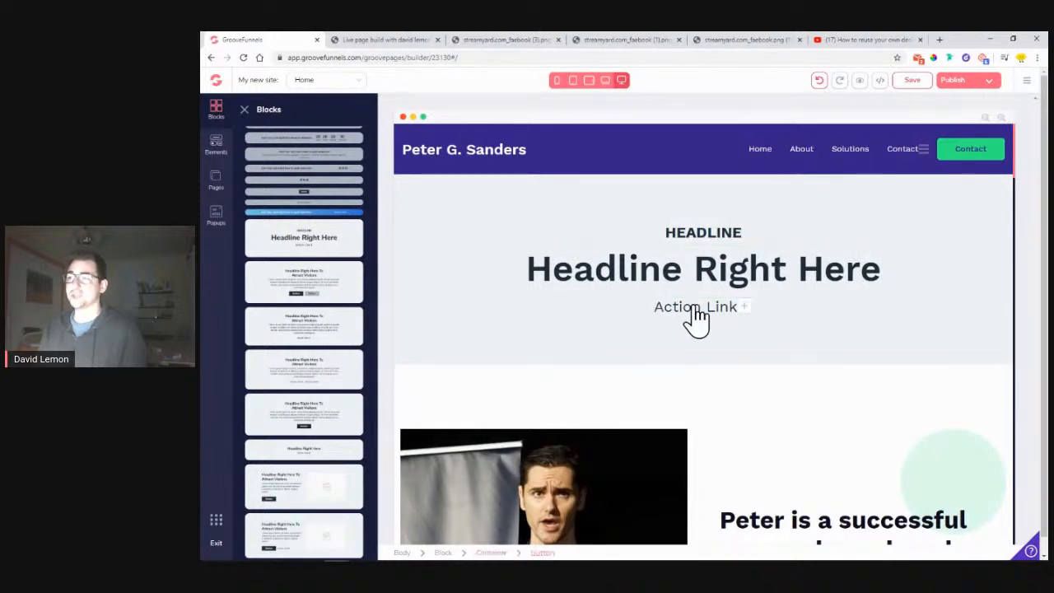
# Step: Inspect the style settings of the grey wireframe block, its two headline texts and its action link
pyautogui.click(690, 276)
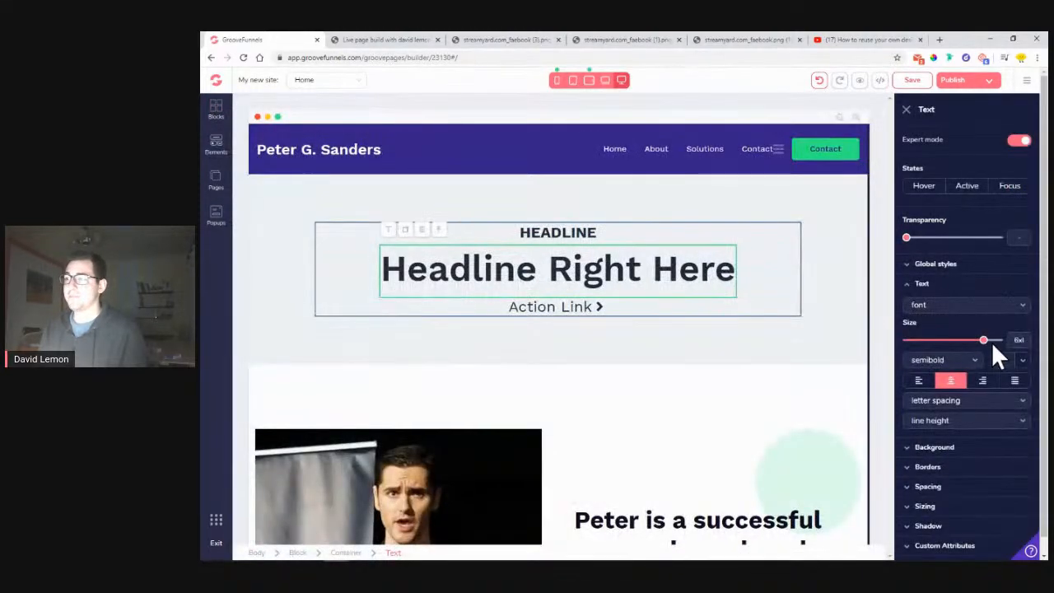
pyautogui.click(552, 309)
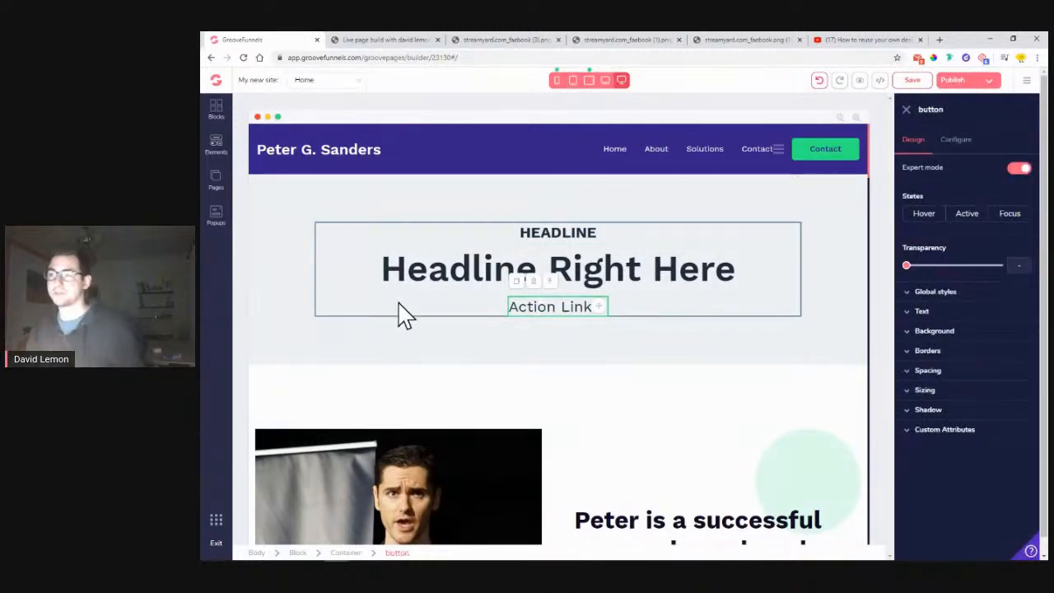
pyautogui.click(303, 211)
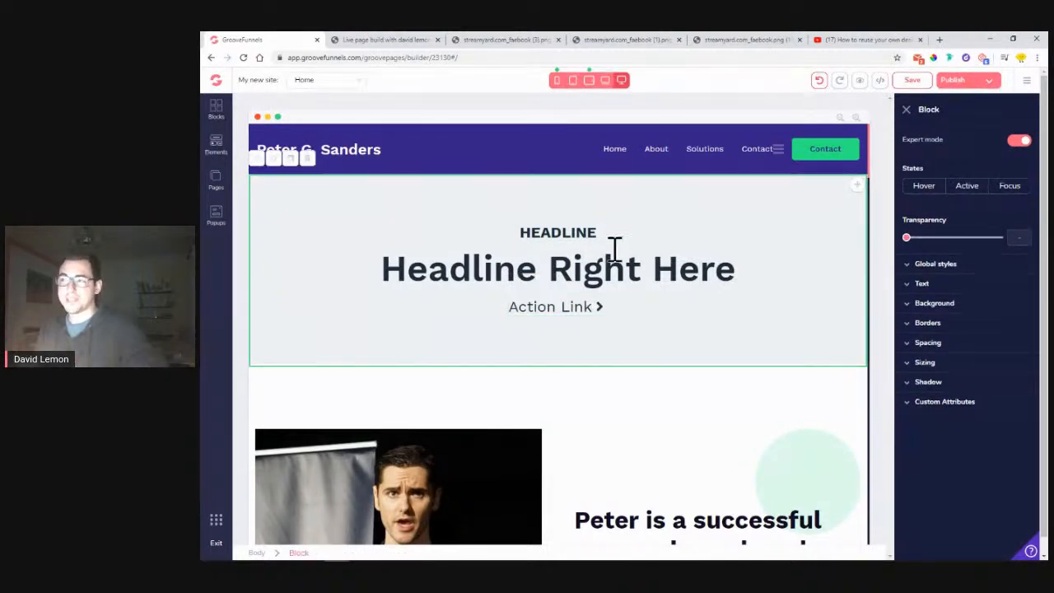
pyautogui.click(592, 237)
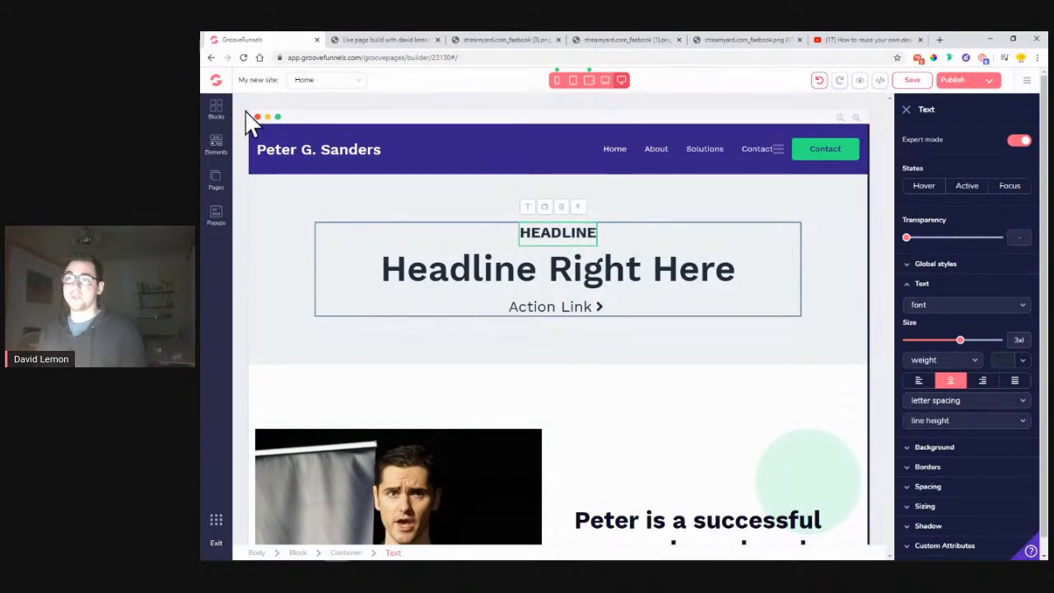
# Step: Add the blue designed "Headline Right Here" block with an action link above the grey wireframe block
pyautogui.click(215, 109)
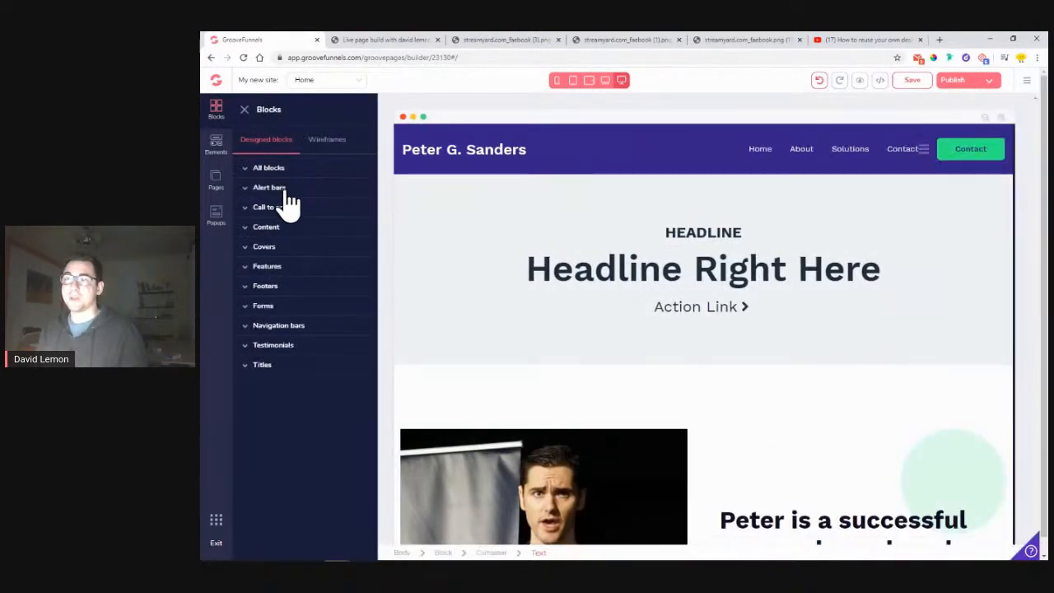
pyautogui.click(272, 168)
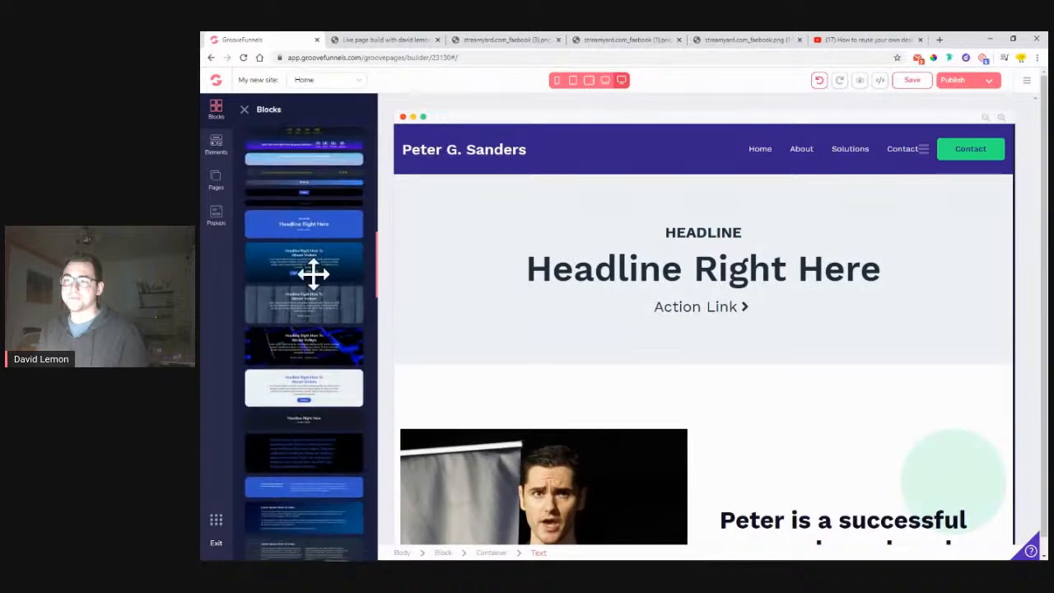
pyautogui.moveTo(281, 231); pyautogui.dragTo(572, 242)
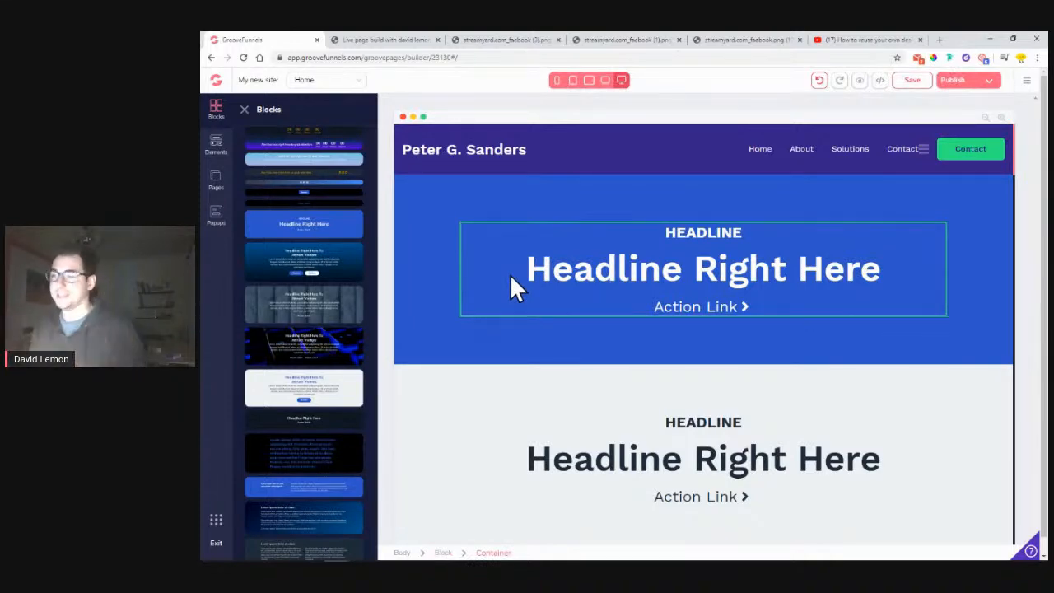
# Step: Compare the blue designed block with the grey wireframe block and select the wireframe's container
pyautogui.scroll(-4, 572, 261)
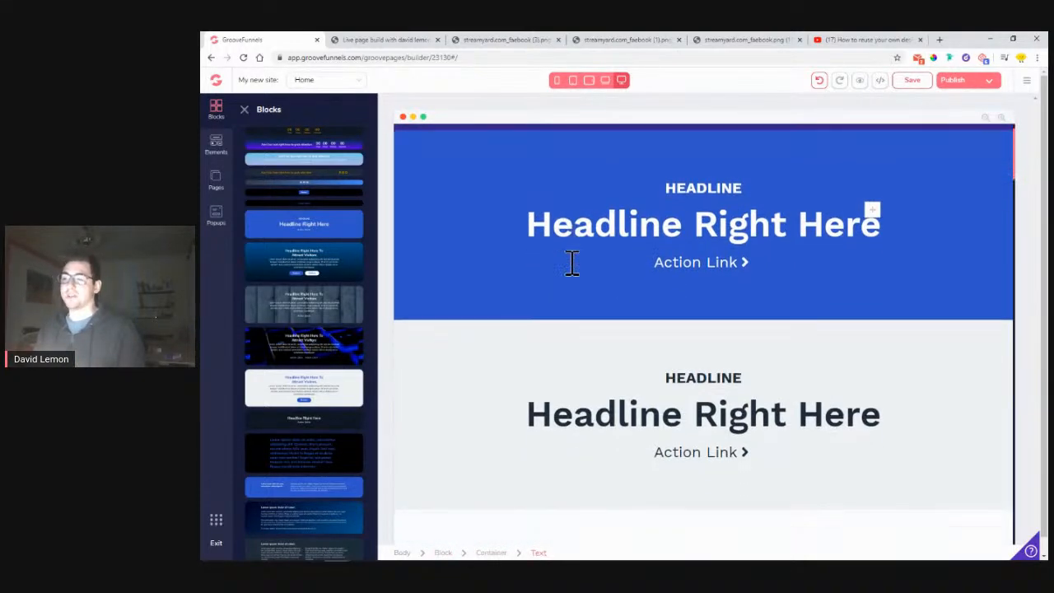
pyautogui.scroll(2, 708, 248)
pyautogui.scroll(1, 577, 346)
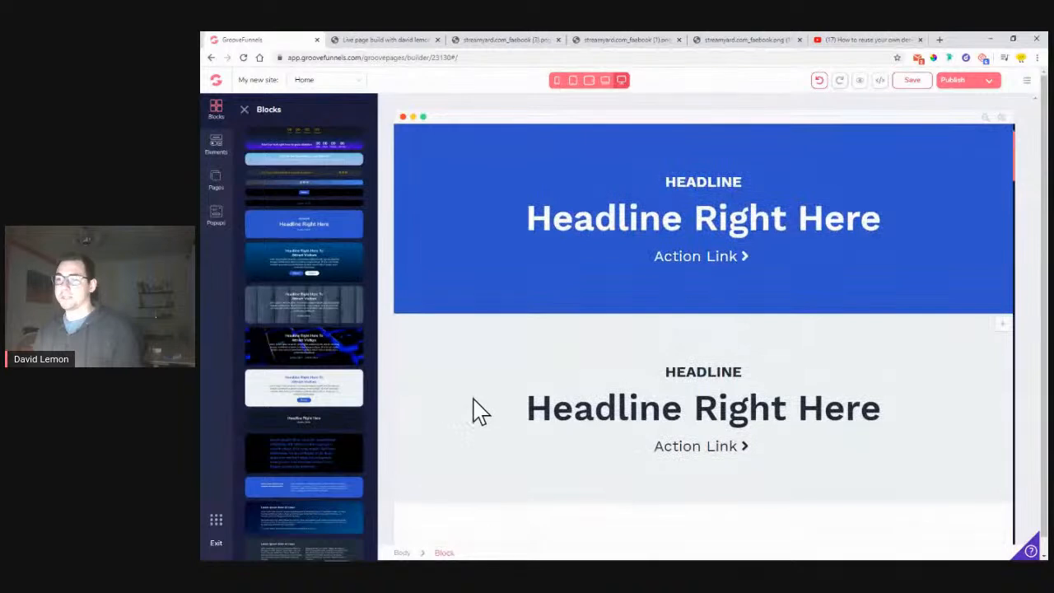
pyautogui.click(522, 400)
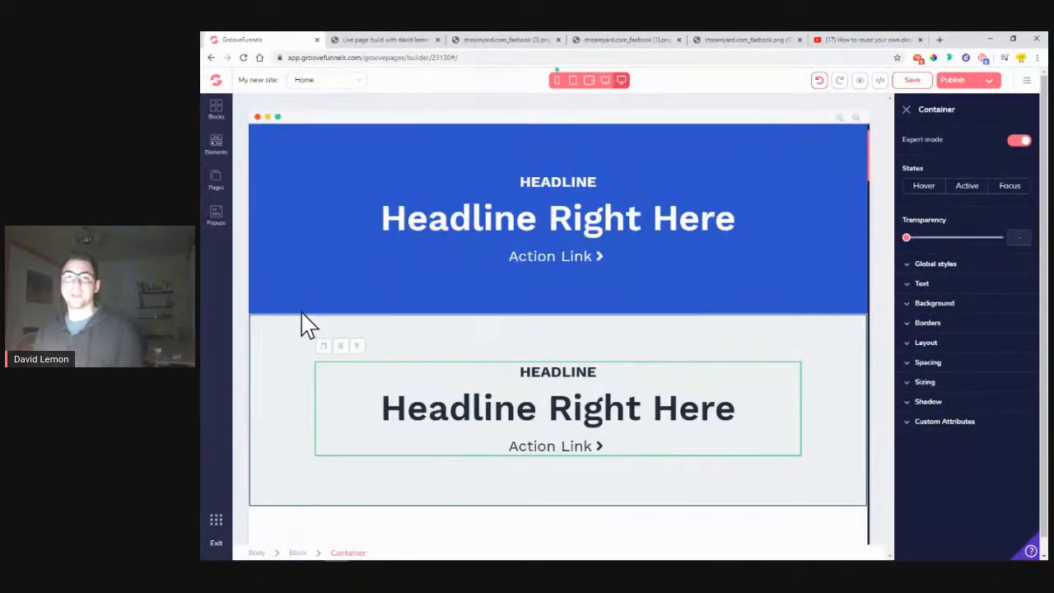
# Step: Add the designed cover block with the office team photo and white headline card above the blue headline block
pyautogui.click(218, 113)
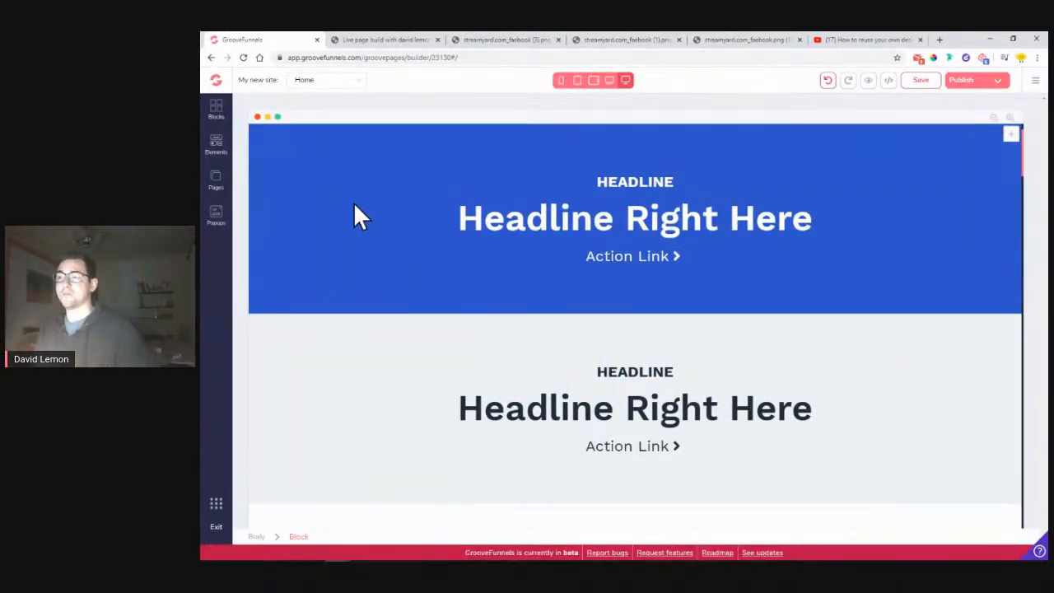
pyautogui.click(218, 114)
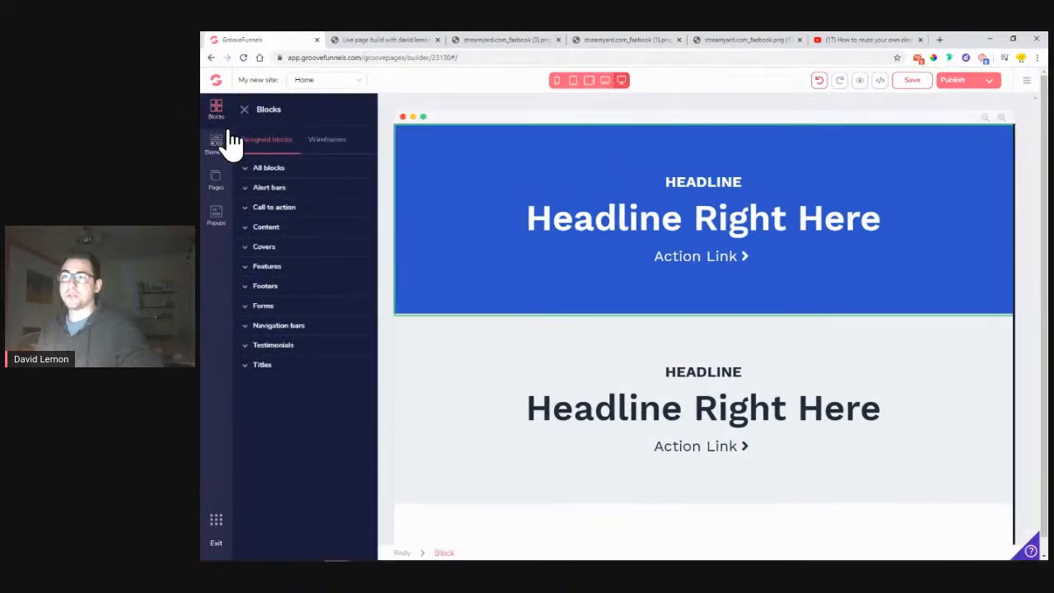
pyautogui.click(276, 170)
pyautogui.scroll(-10, 330, 247)
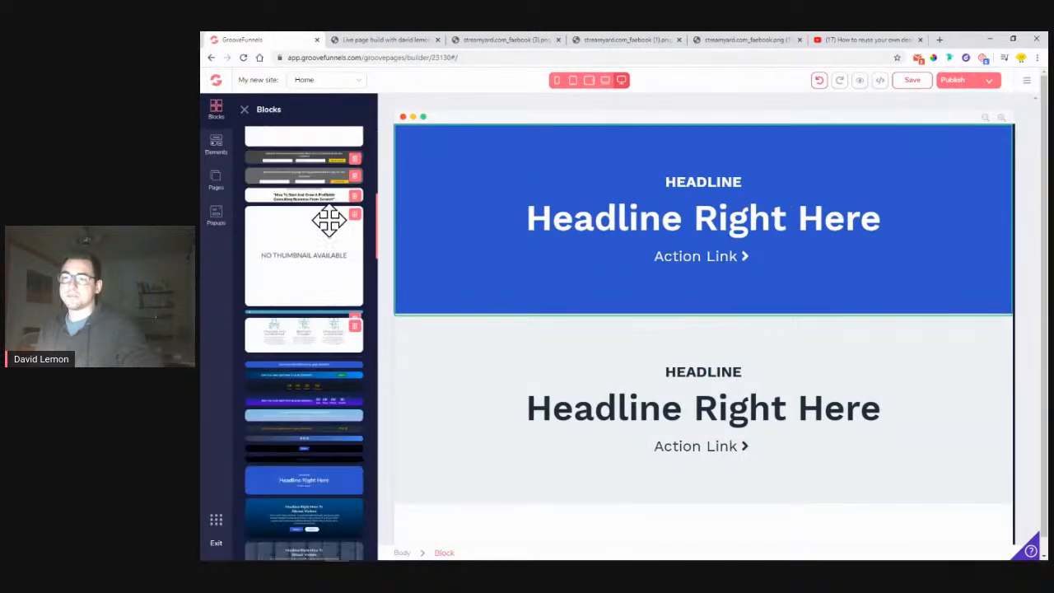
pyautogui.scroll(-8, 322, 251)
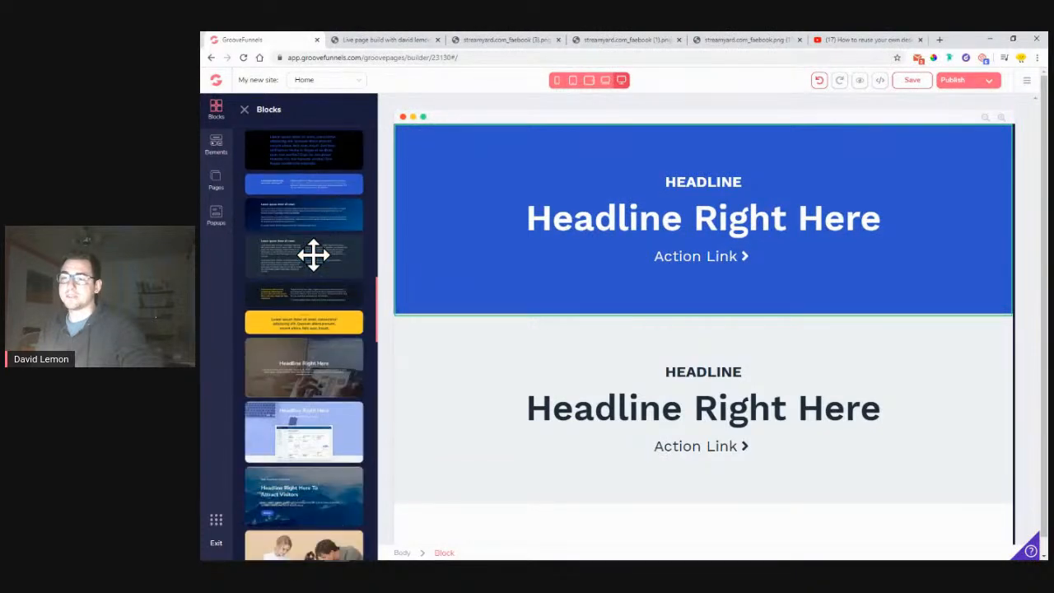
pyautogui.moveTo(283, 424); pyautogui.dragTo(651, 208)
# Step: Stack the black three-feature block, the dark "Sed quid sentiat" text block and the three-column testimonial block below the cover
pyautogui.scroll(-9, 309, 374)
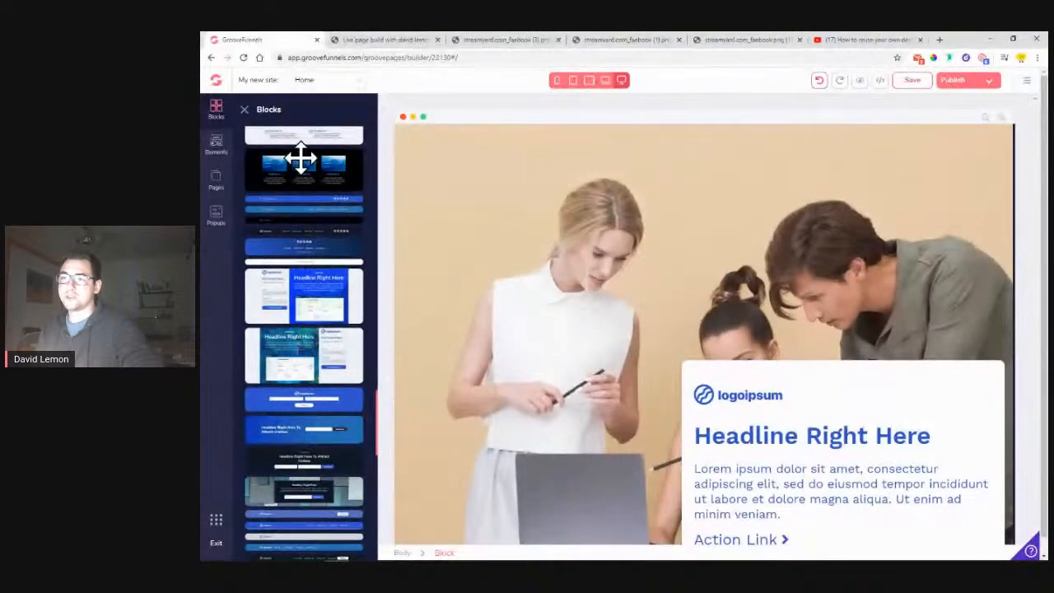
pyautogui.moveTo(302, 158); pyautogui.dragTo(685, 463)
pyautogui.scroll(-8, 314, 346)
pyautogui.scroll(2, 314, 344)
pyautogui.scroll(-2, 314, 343)
pyautogui.moveTo(292, 298); pyautogui.dragTo(694, 294)
pyautogui.scroll(-5, 299, 344)
pyautogui.moveTo(301, 216); pyautogui.dragTo(753, 327)
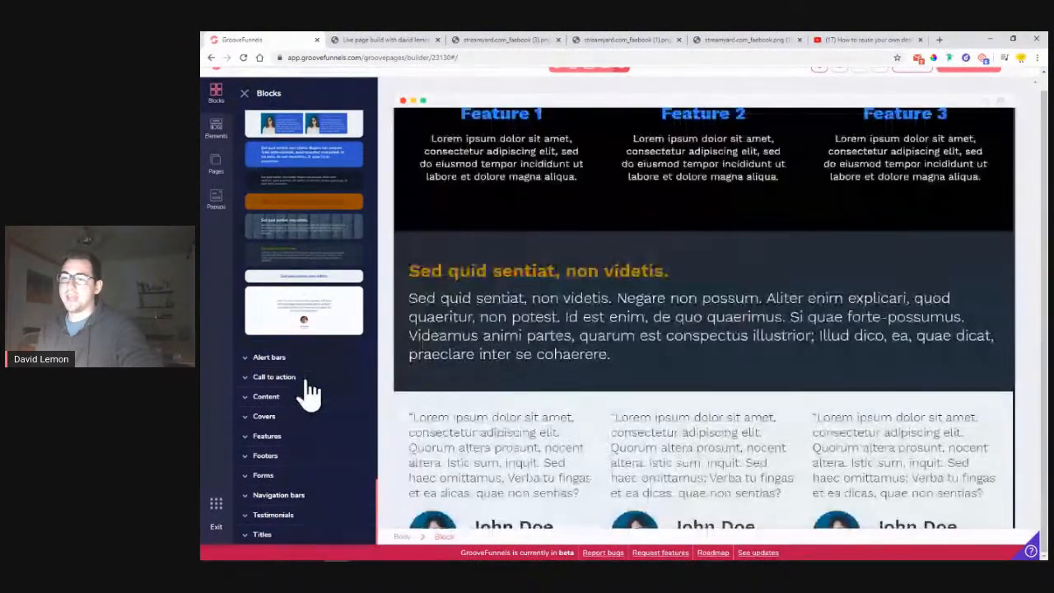
# Step: Insert the "Join GroovePages" signup form block with the dashboard image between the dark text block and the testimonials
pyautogui.scroll(11, 306, 394)
pyautogui.scroll(5, 312, 377)
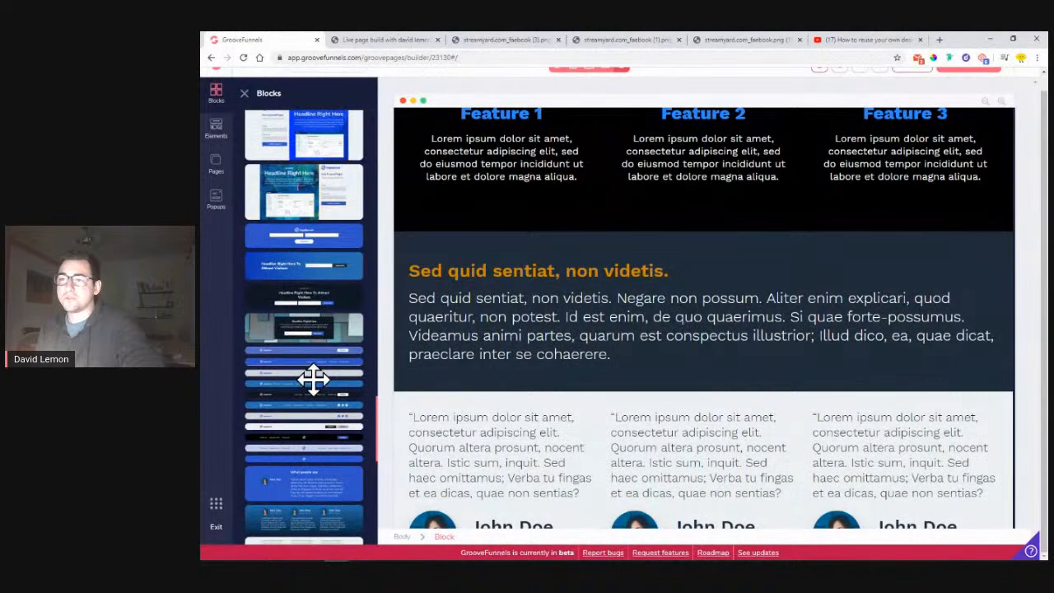
pyautogui.moveTo(321, 394); pyautogui.dragTo(717, 423)
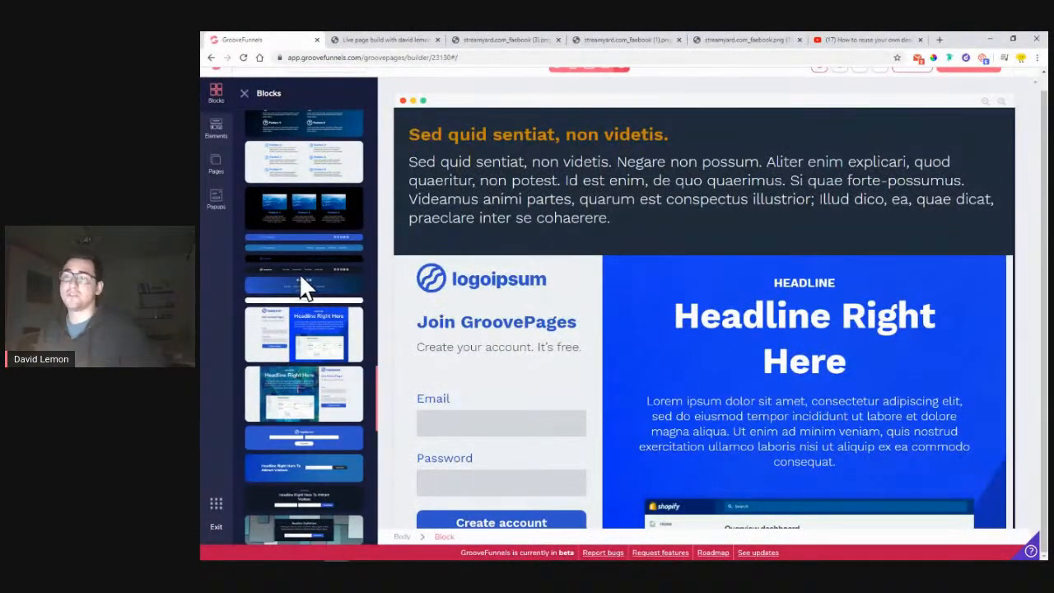
pyautogui.scroll(5, 303, 276)
pyautogui.moveTo(305, 436); pyautogui.dragTo(699, 433)
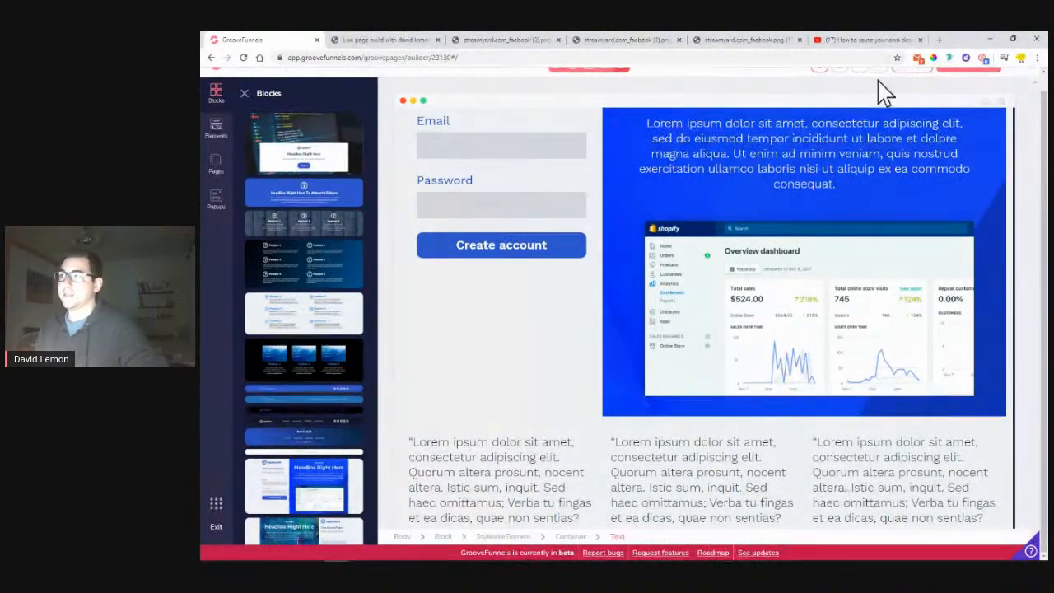
# Step: Undo all the block additions, back to the coach's introduction block directly below the navigation bar
pyautogui.scroll(-7, 821, 83)
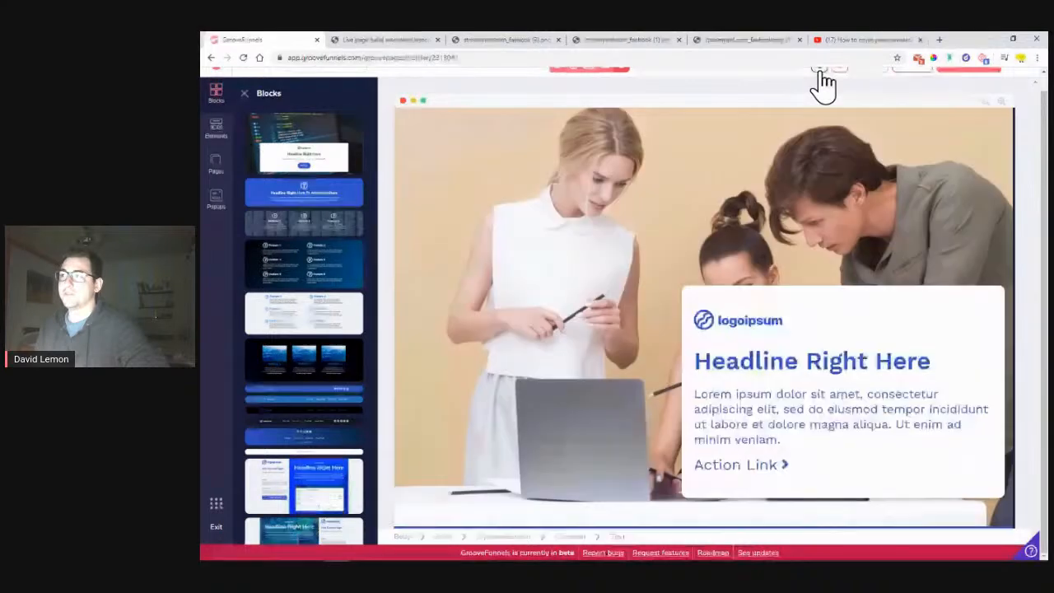
pyautogui.scroll(1, 825, 107)
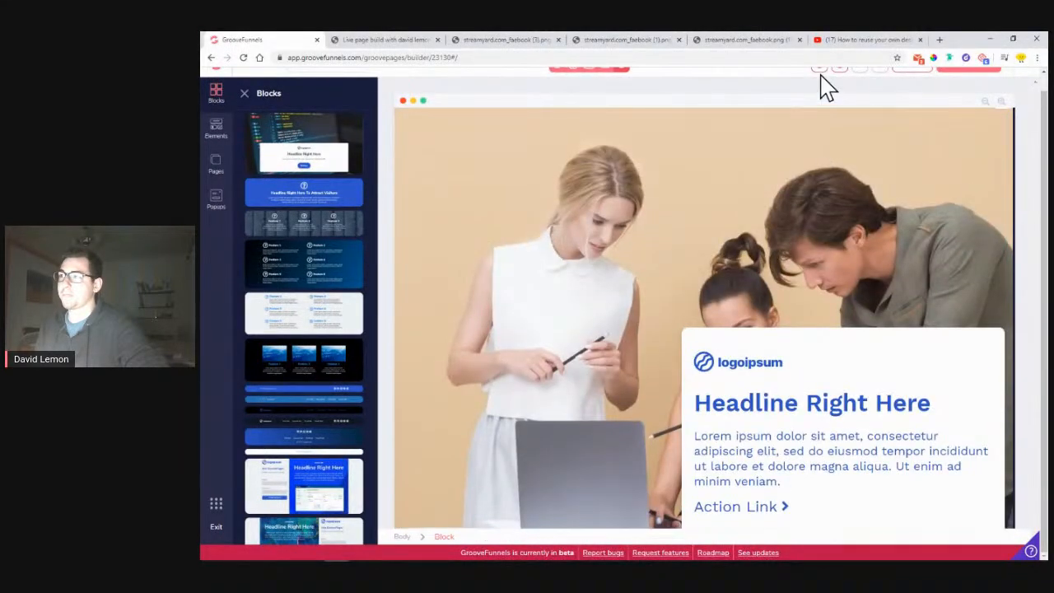
pyautogui.scroll(-2, 824, 84)
pyautogui.scroll(-6, 824, 82)
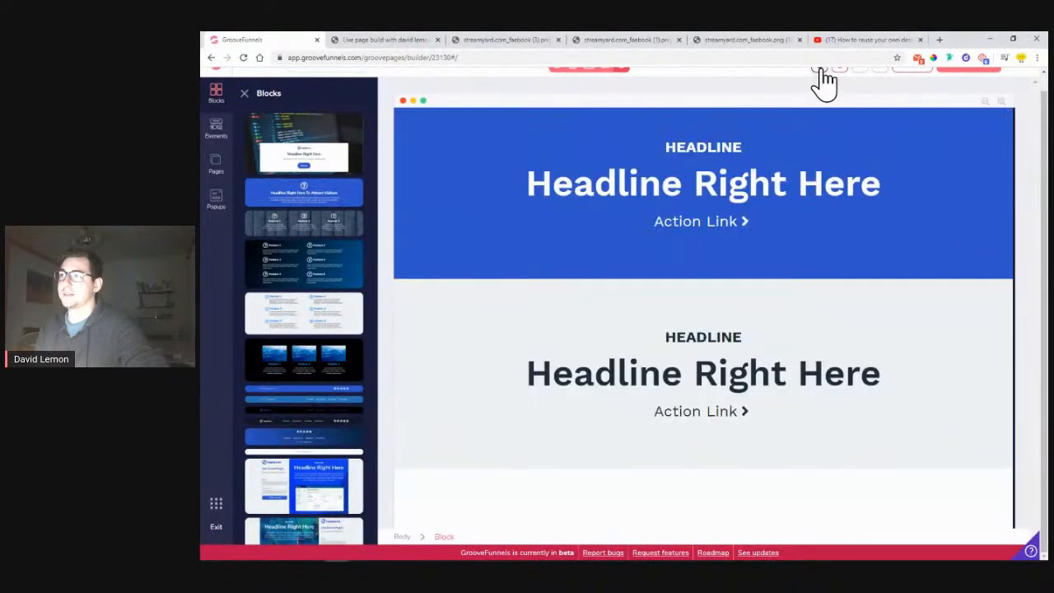
pyautogui.scroll(-2, 808, 107)
pyautogui.scroll(6, 766, 206)
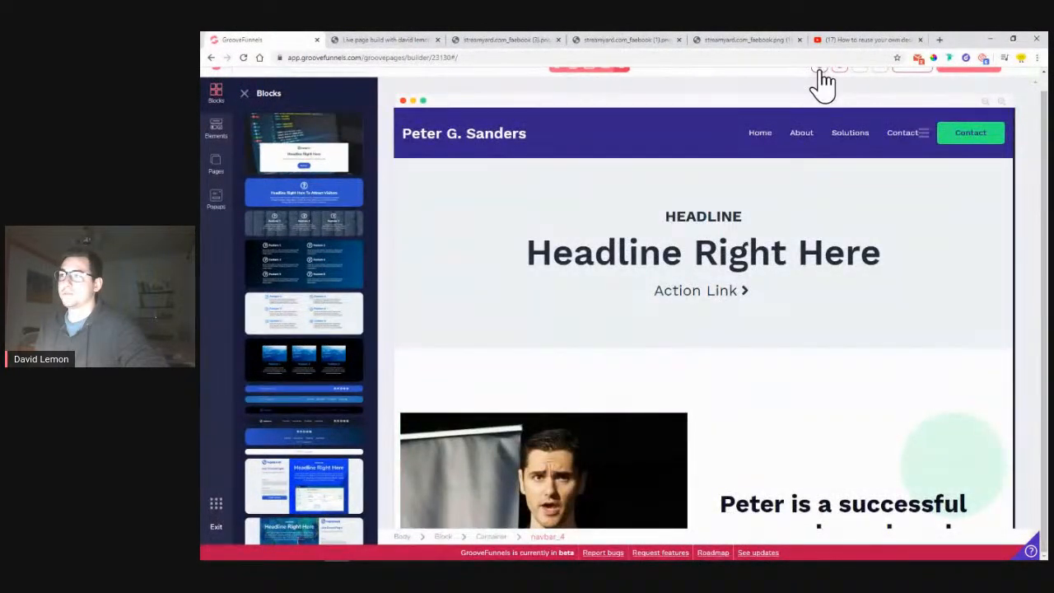
pyautogui.scroll(-2, 821, 84)
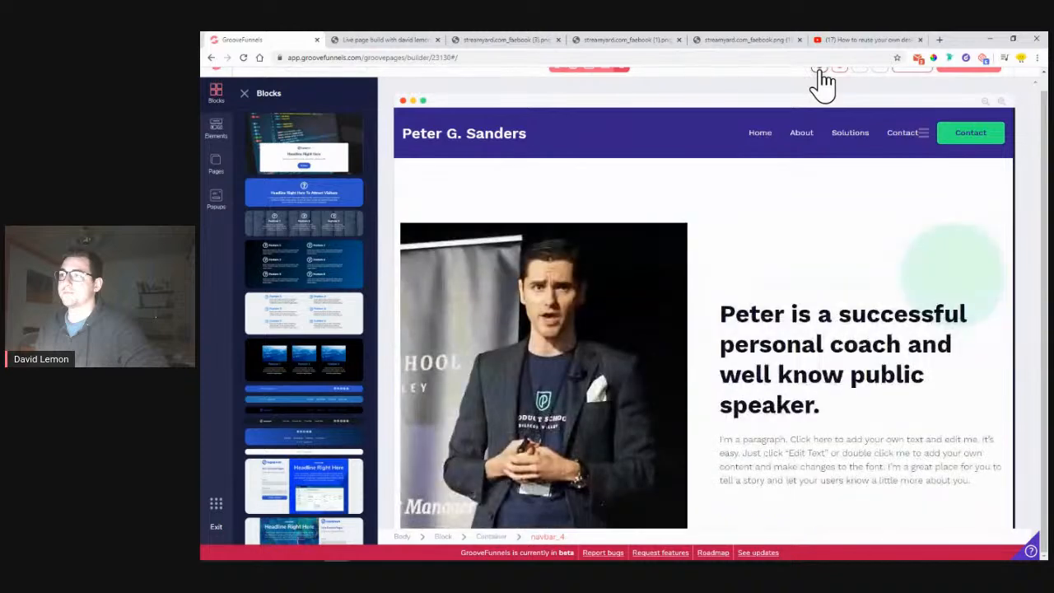
# Step: Close the block library and switch to the "Fast Page Building on GroovePages" title slide
pyautogui.click(659, 253)
pyautogui.click(245, 95)
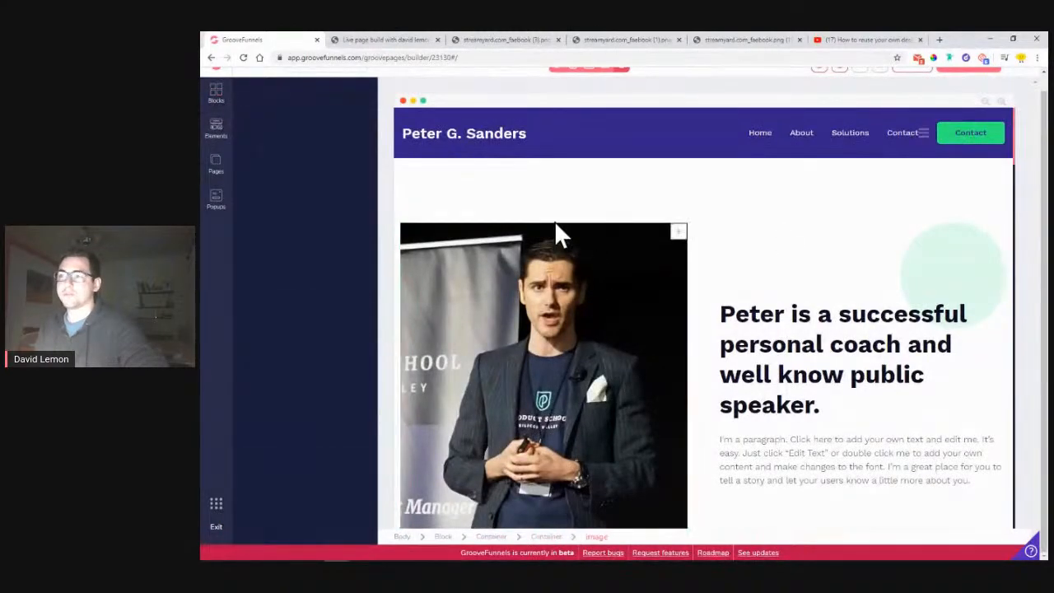
pyautogui.click(357, 38)
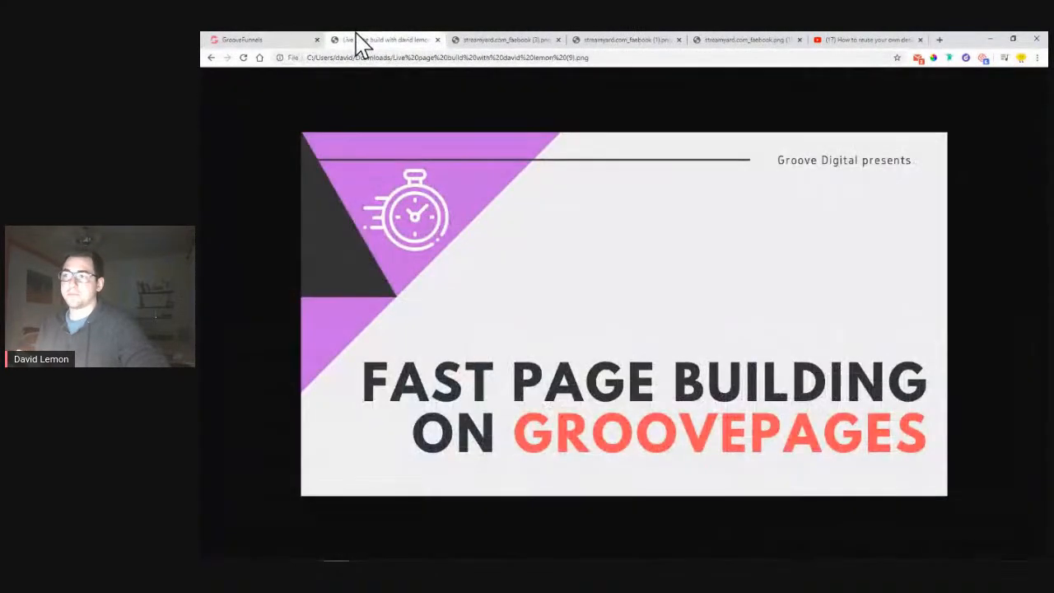
# Step: Show the slide of tips on editing and building speed, and open the Podcast Template site from the GroovePages sites list
pyautogui.moveTo(480, 43); pyautogui.dragTo(375, 48)
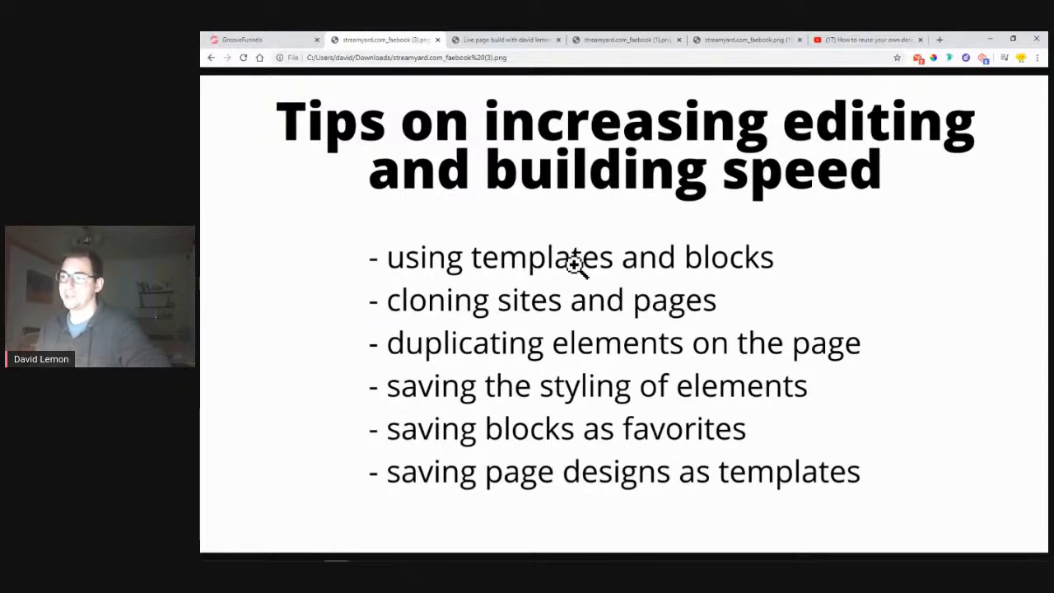
pyautogui.click(275, 42)
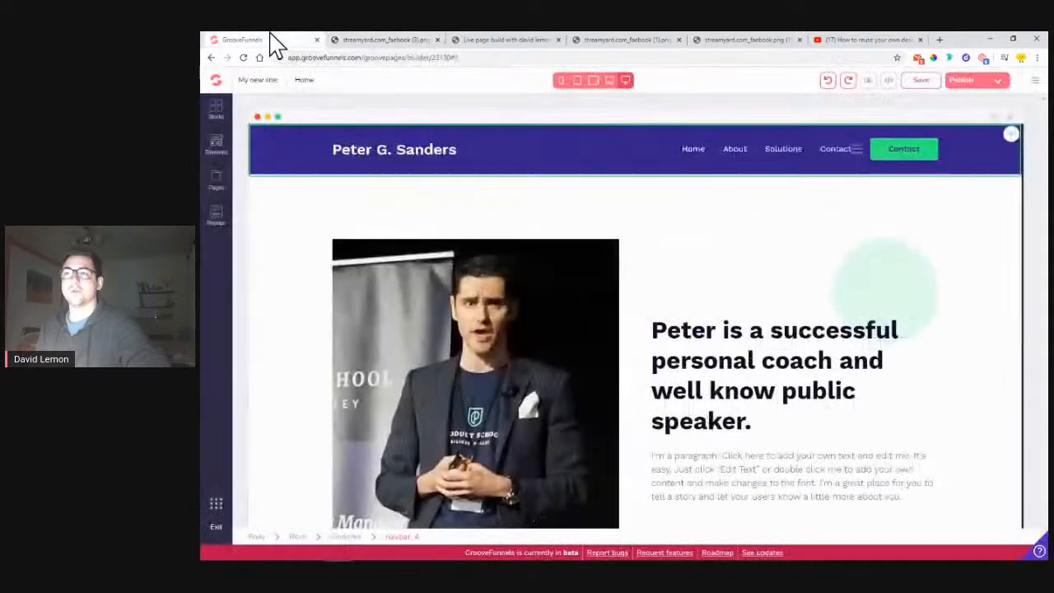
pyautogui.click(217, 80)
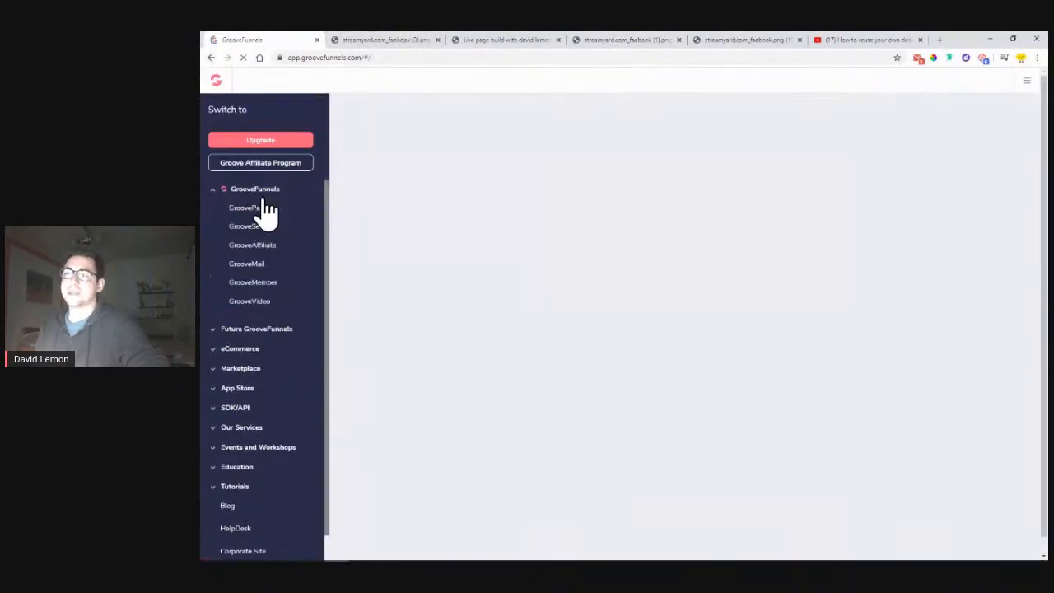
pyautogui.click(266, 212)
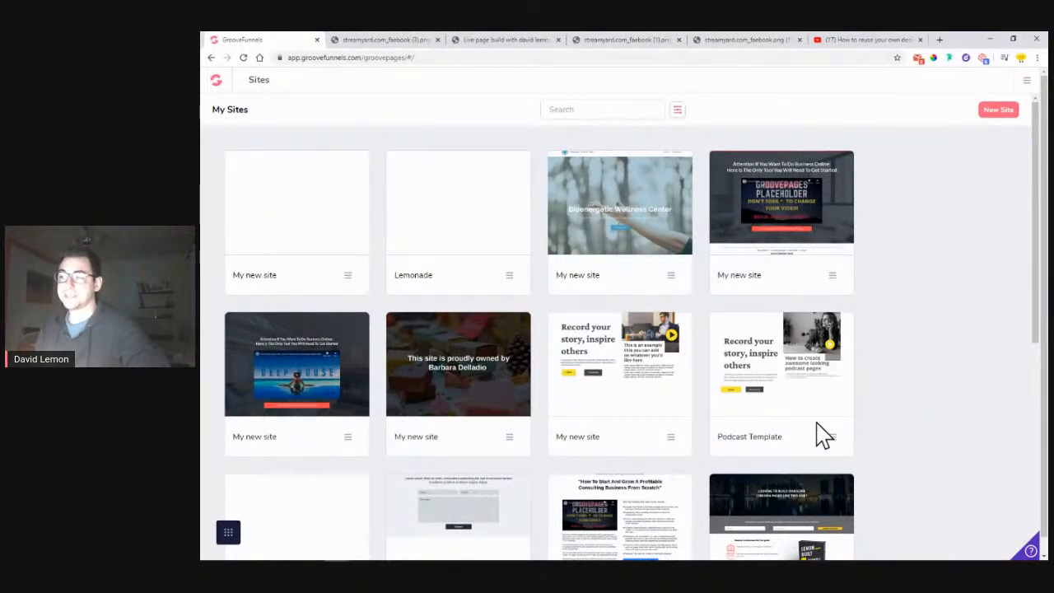
pyautogui.click(779, 371)
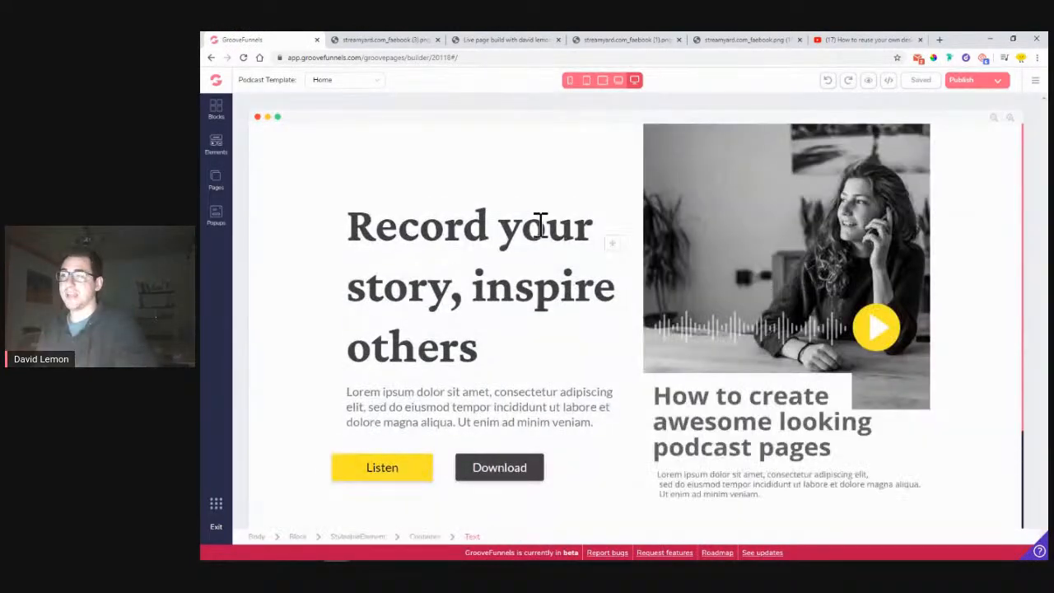
# Step: Look over the Podcast Template's home page and its list of pages
pyautogui.scroll(-3, 607, 341)
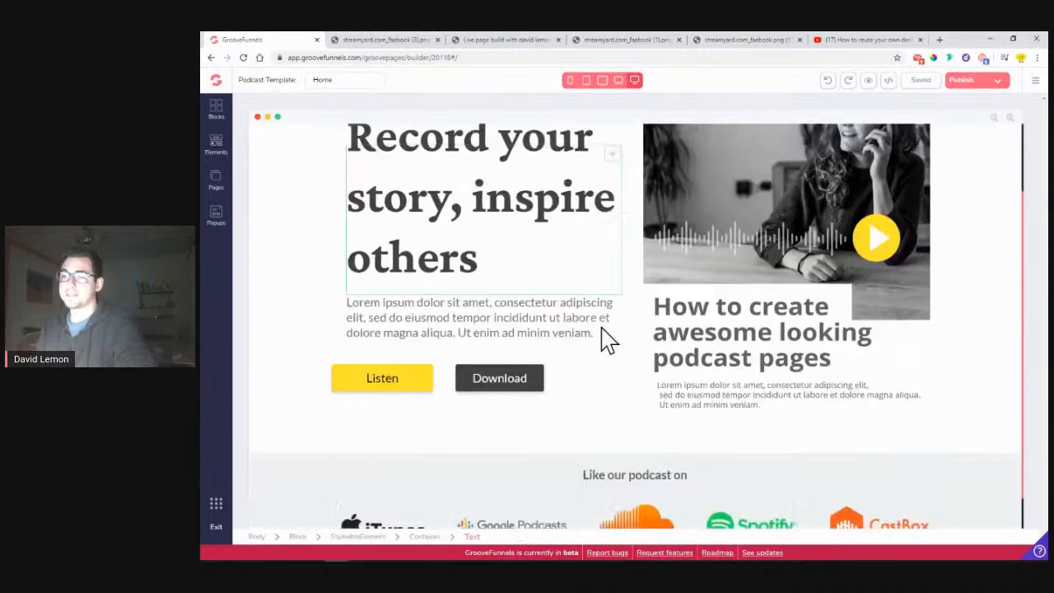
pyautogui.scroll(3, 609, 341)
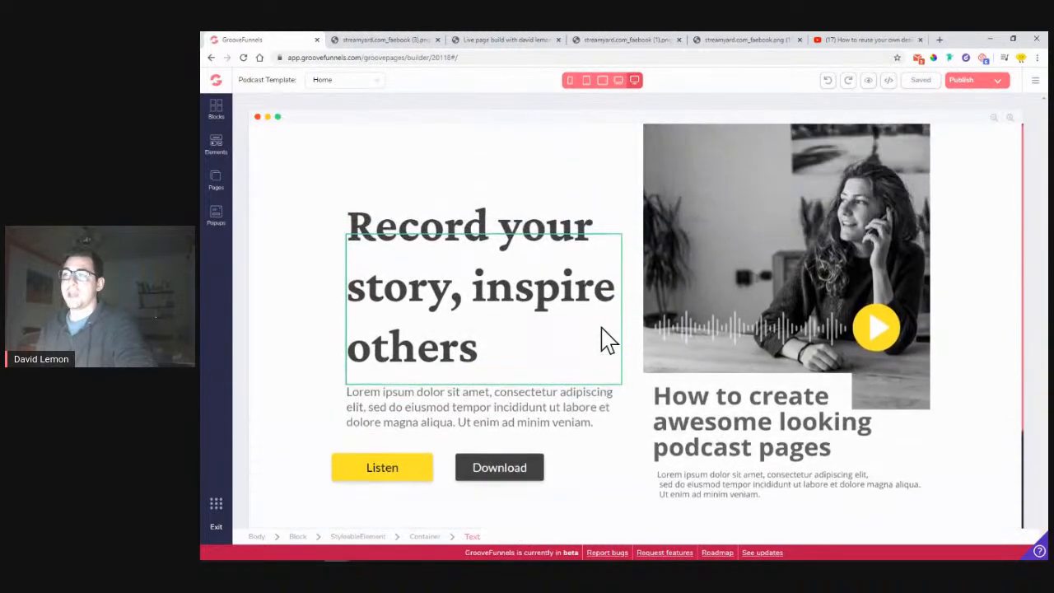
pyautogui.click(211, 183)
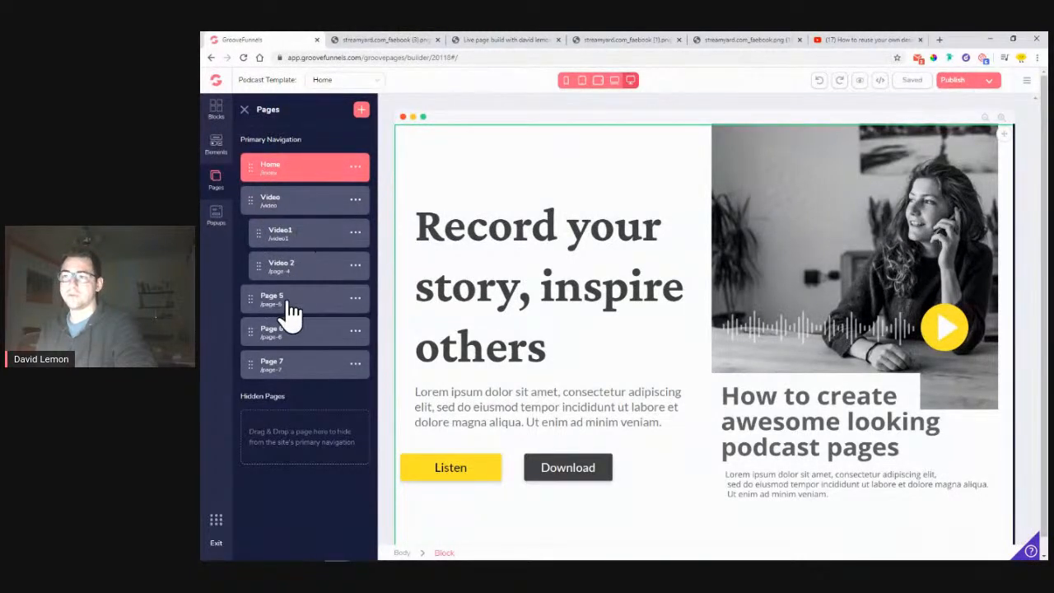
pyautogui.click(245, 111)
# Step: Check the website name in the Podcast Template's site settings and return to the sites list
pyautogui.click(1036, 83)
pyautogui.click(951, 126)
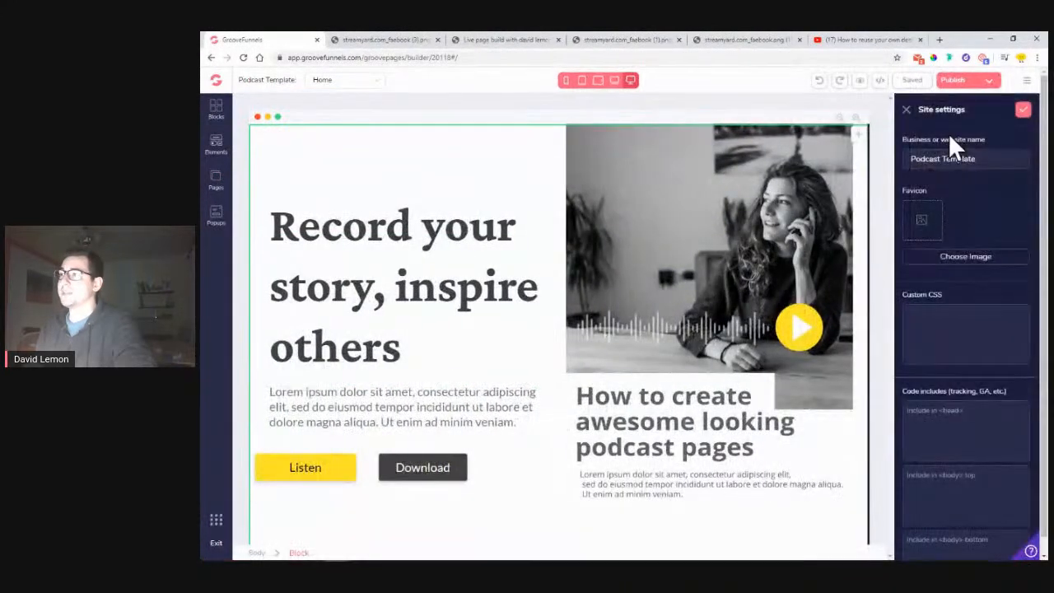
pyautogui.moveTo(910, 165); pyautogui.dragTo(981, 163)
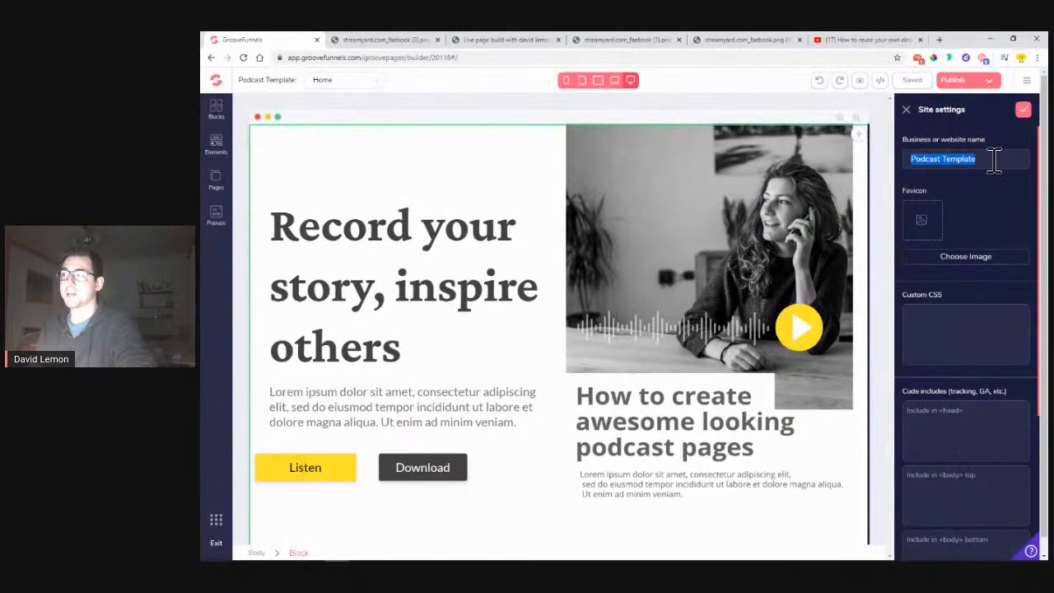
pyautogui.click(911, 115)
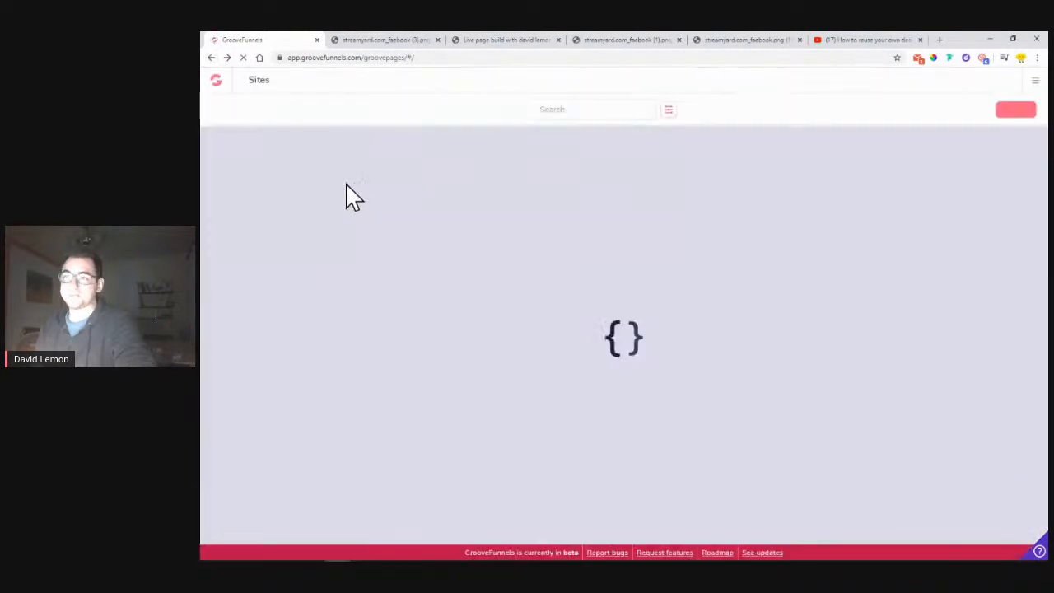
# Step: Clone the Podcast Template site from the sites list and open the copy in the builder
pyautogui.scroll(-2, 892, 289)
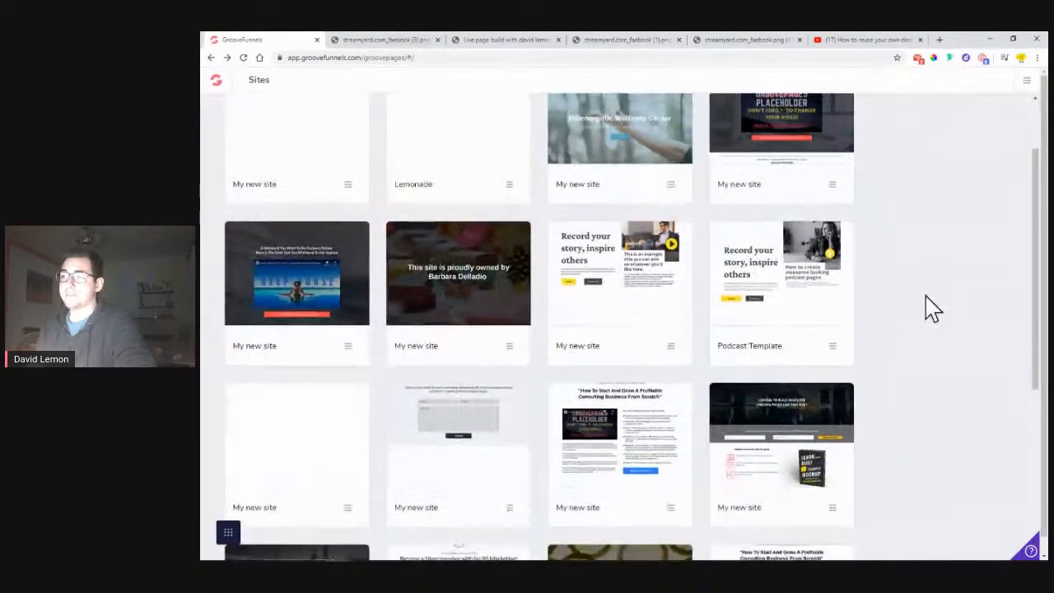
pyautogui.moveTo(747, 259)
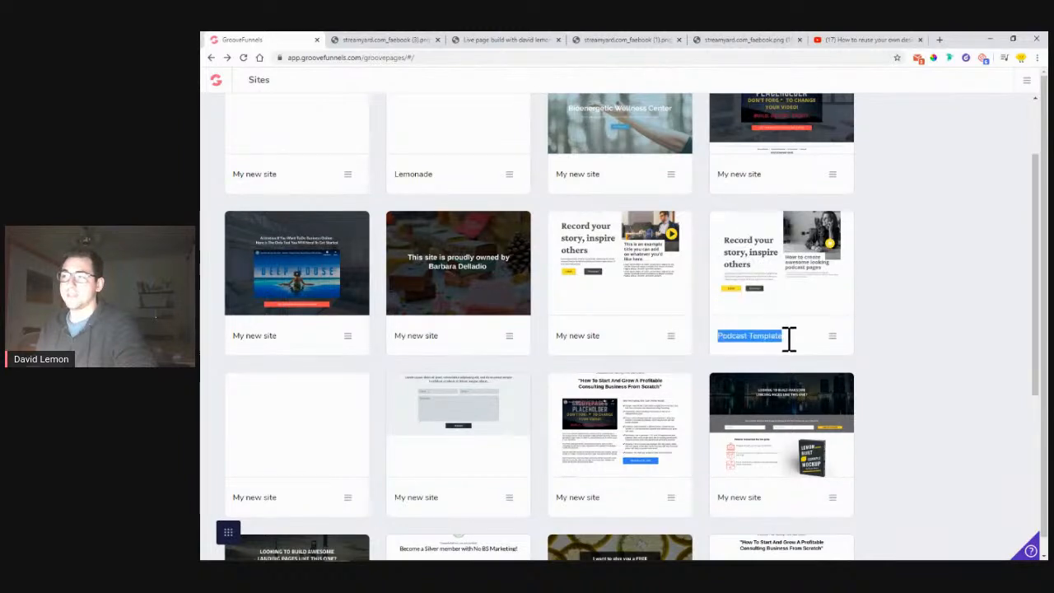
pyautogui.click(831, 337)
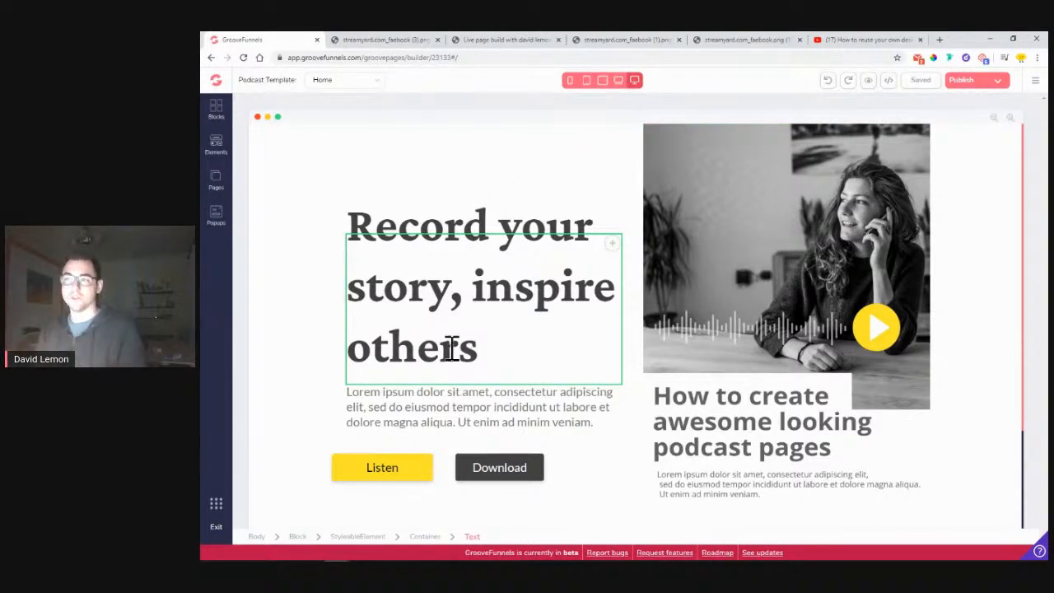
# Step: Check the copied site's page list and home page against the original podcast site
pyautogui.click(218, 188)
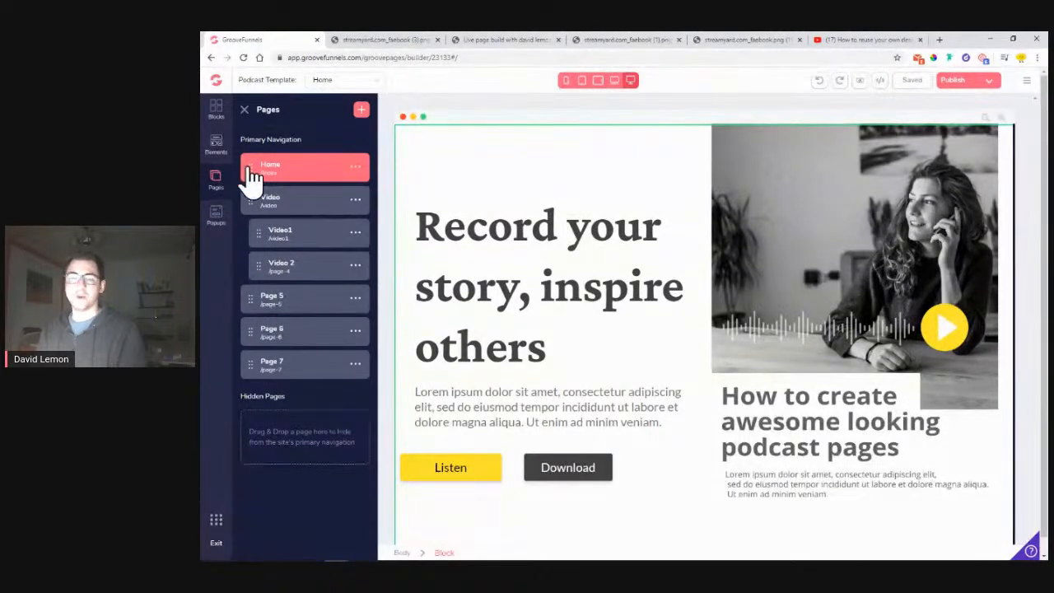
pyautogui.click(245, 111)
pyautogui.scroll(-3, 593, 379)
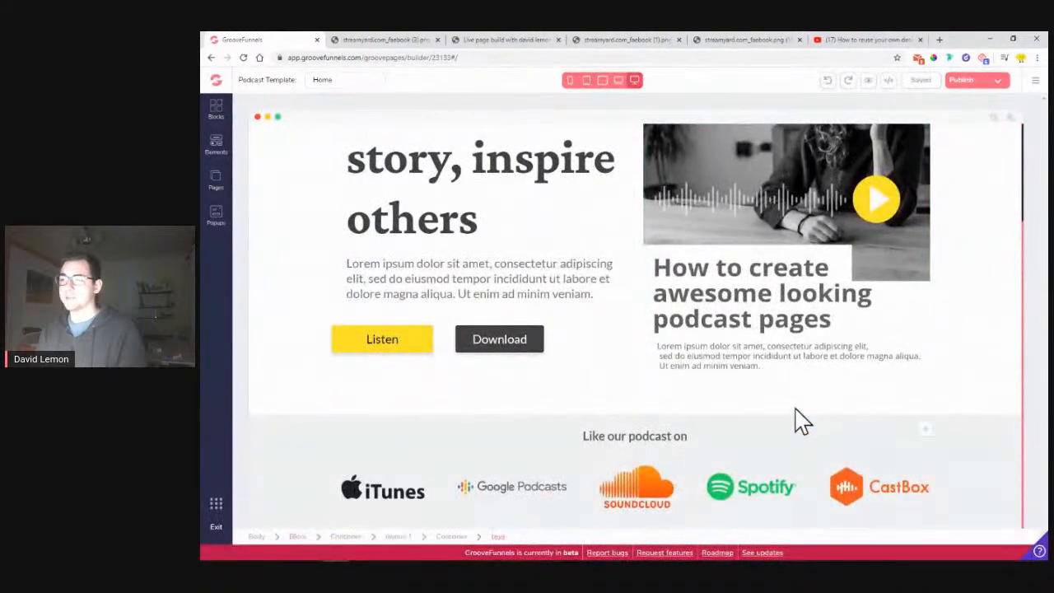
pyautogui.scroll(3, 845, 453)
# Step: Rename the copied site to "Podcast Template clone" in its site settings, save the name and close the settings
pyautogui.click(1035, 82)
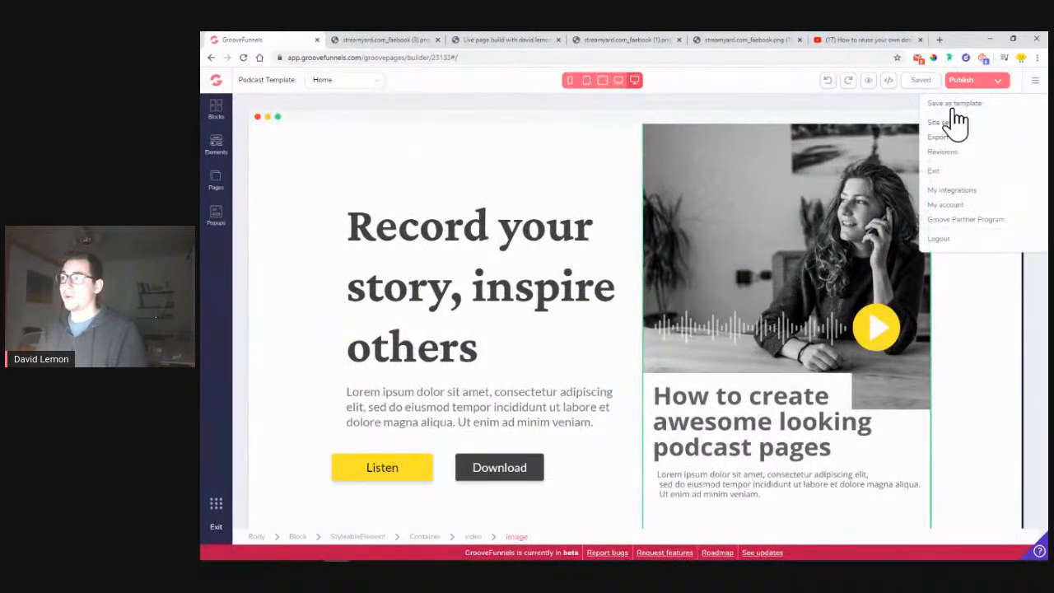
pyautogui.click(979, 121)
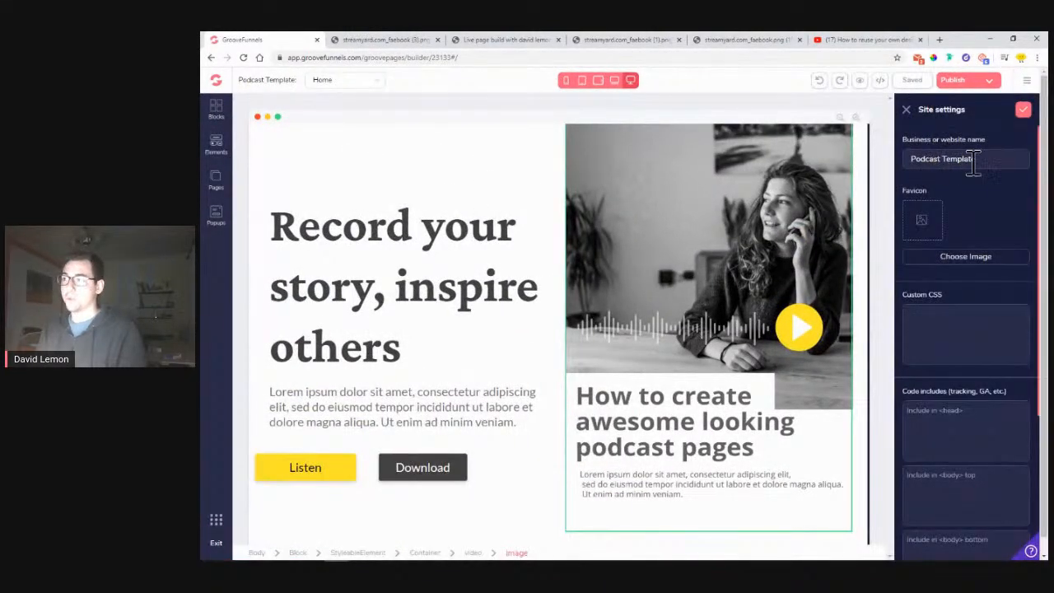
pyautogui.write('do')
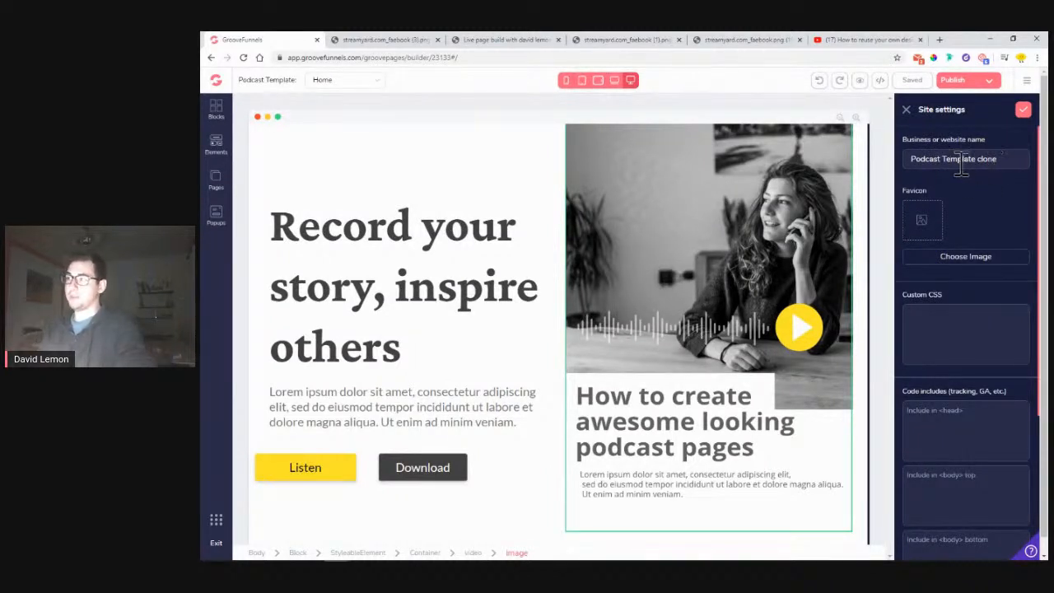
pyautogui.click(1024, 110)
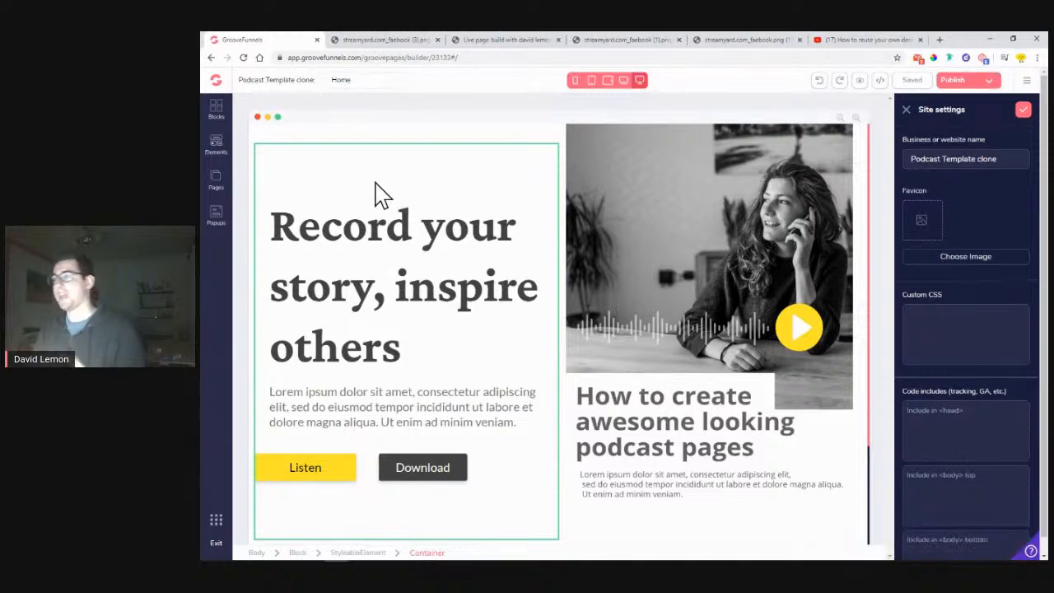
pyautogui.click(907, 109)
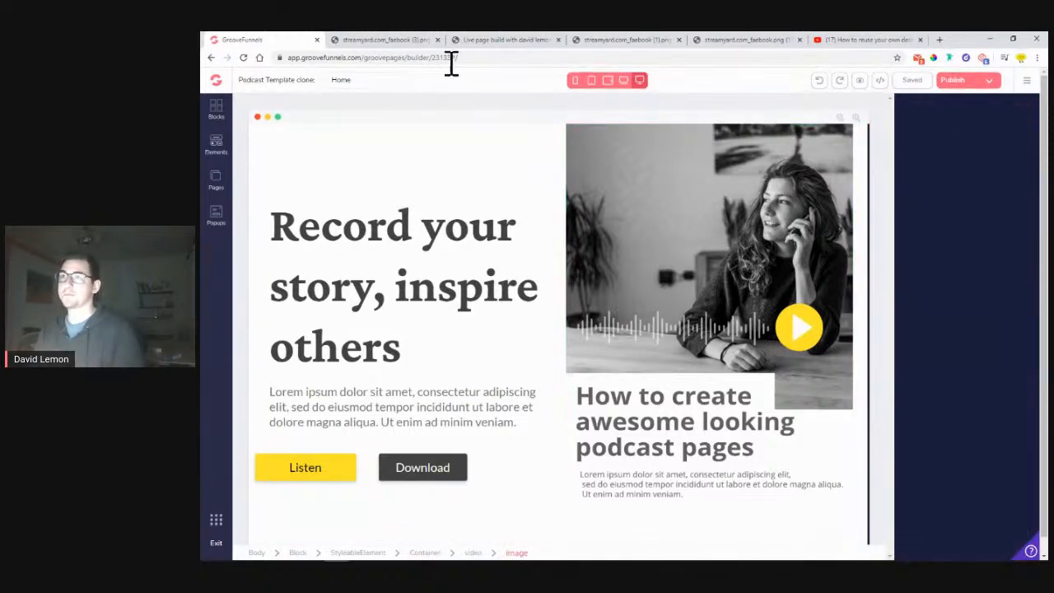
# Step: Revisit the slide of building-speed tips and open Page 7 of the cloned podcast site
pyautogui.click(394, 39)
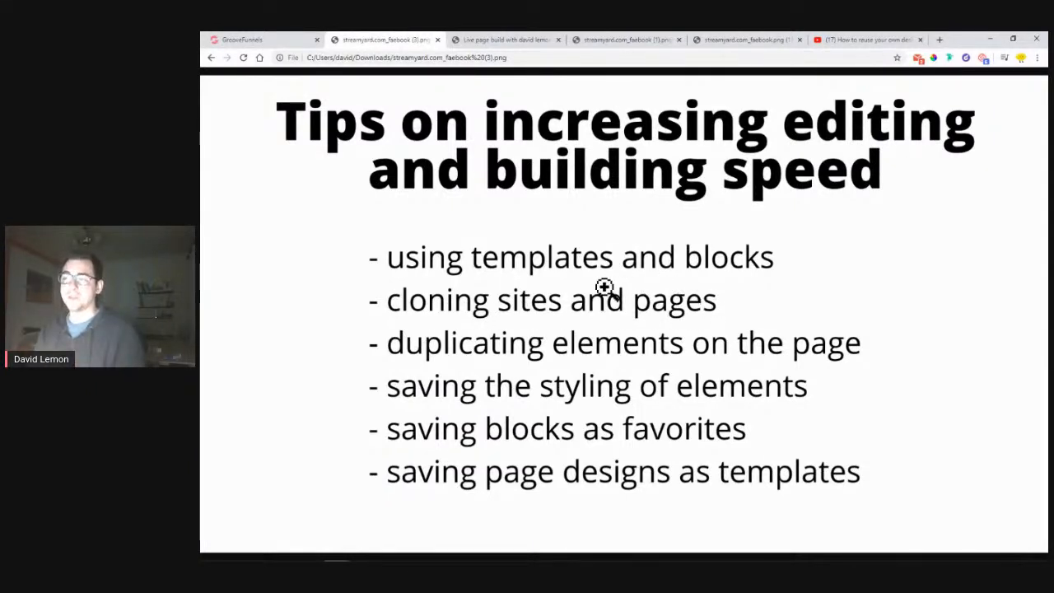
pyautogui.click(281, 40)
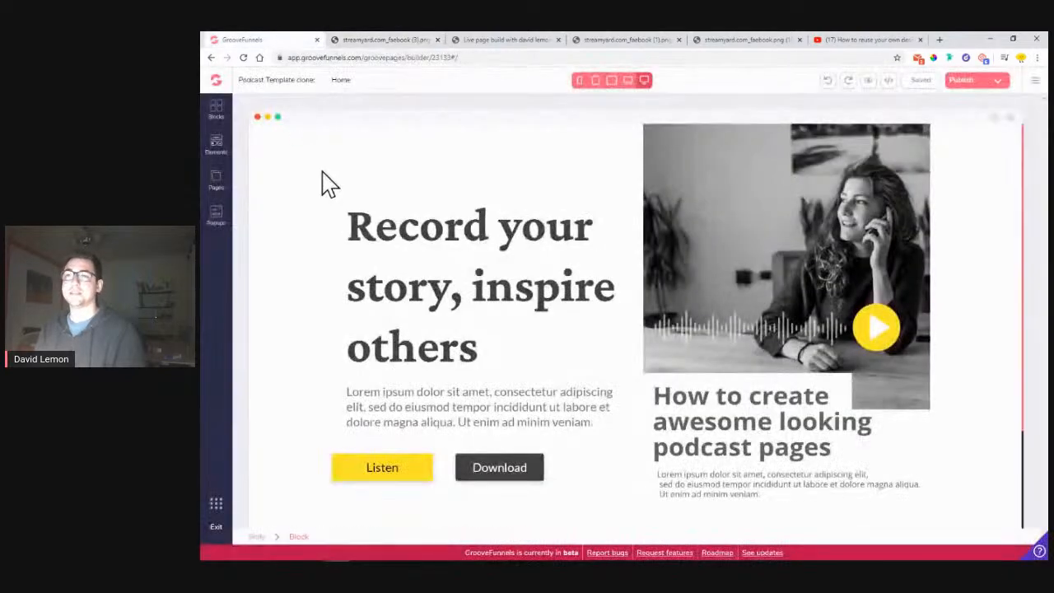
pyautogui.click(219, 187)
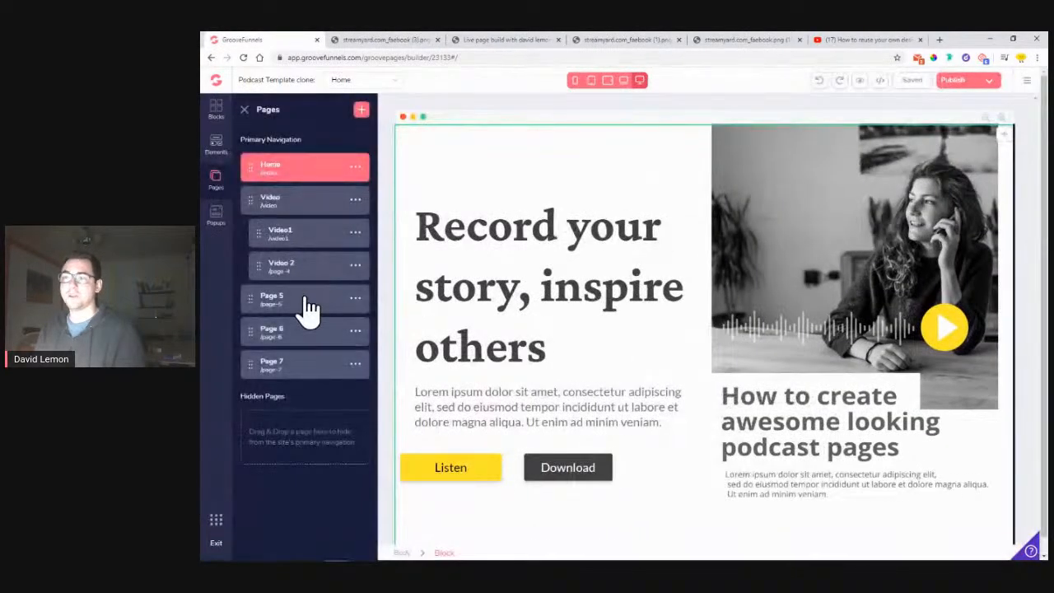
pyautogui.click(303, 369)
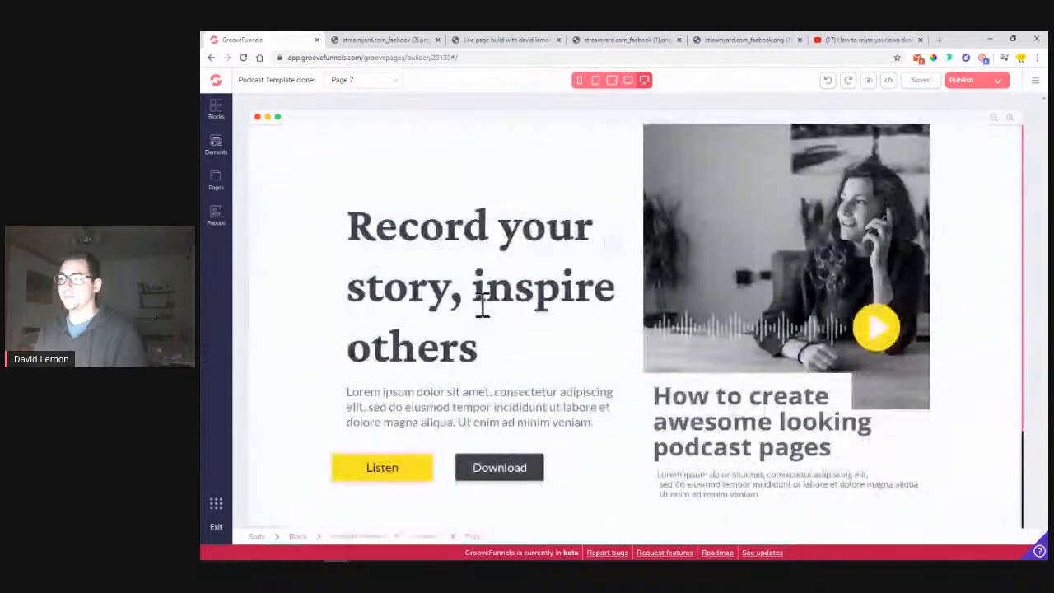
# Step: Add a new page to the cloned site from the Upsell template and check it in the page list
pyautogui.click(217, 193)
pyautogui.click(362, 112)
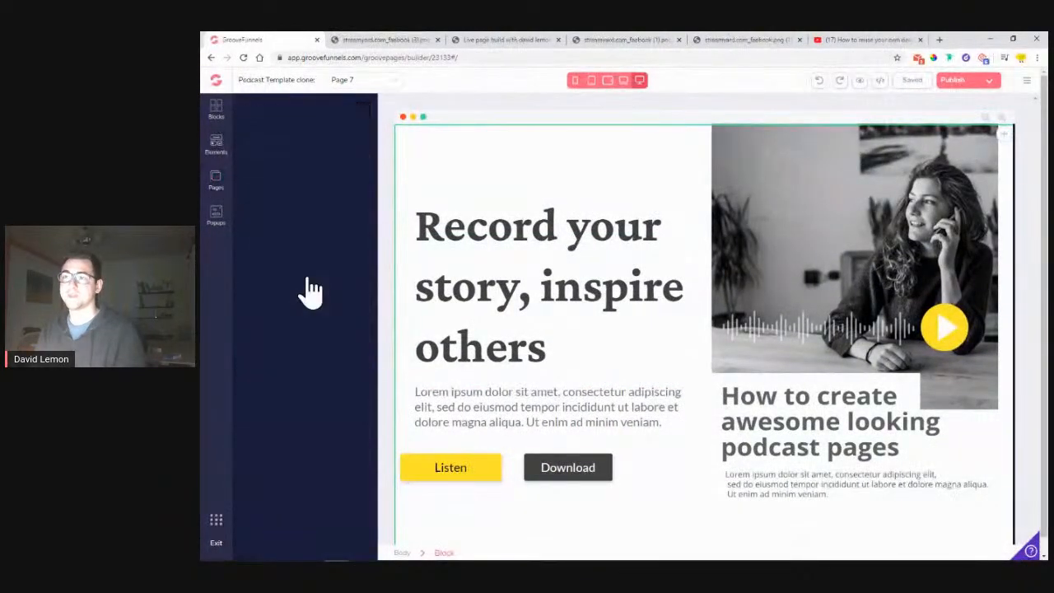
pyautogui.click(288, 311)
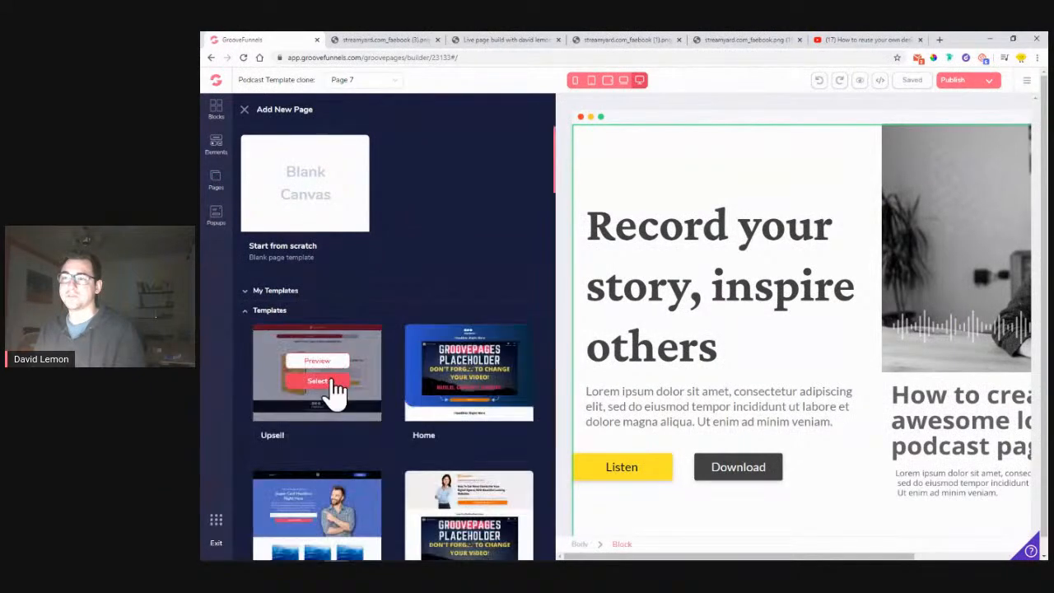
pyautogui.click(332, 382)
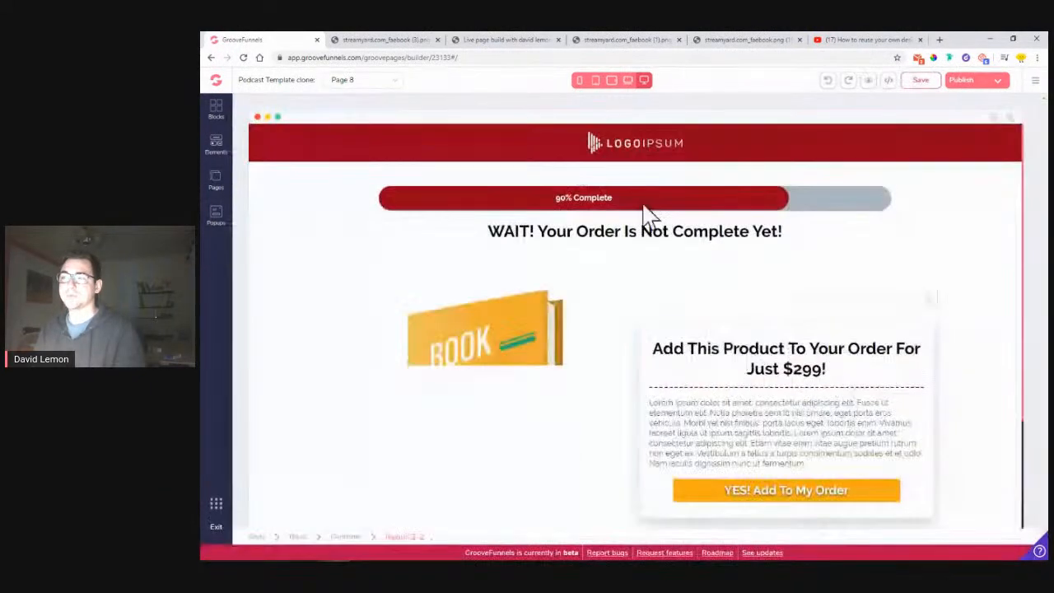
pyautogui.click(217, 185)
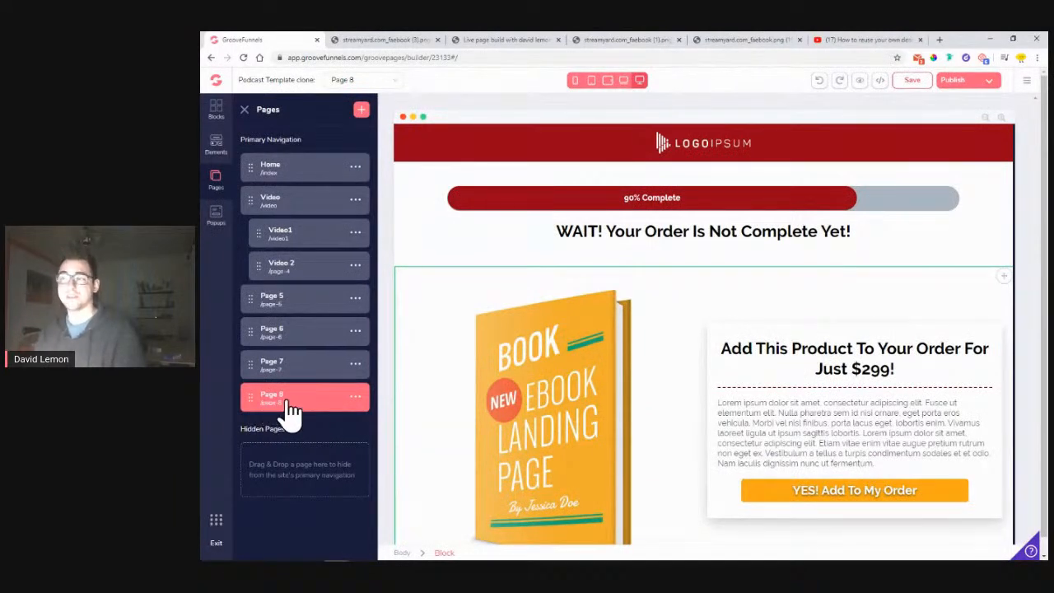
# Step: Change the price in the upsell page's "Add This Product To Your Order" heading to $359
pyautogui.scroll(-1, 289, 412)
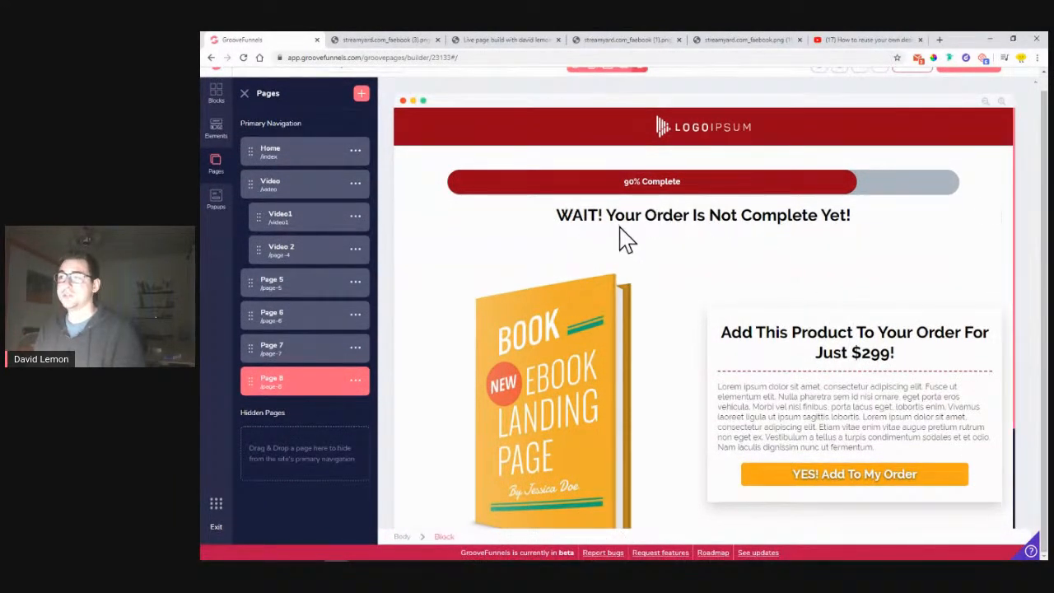
pyautogui.scroll(-2, 631, 388)
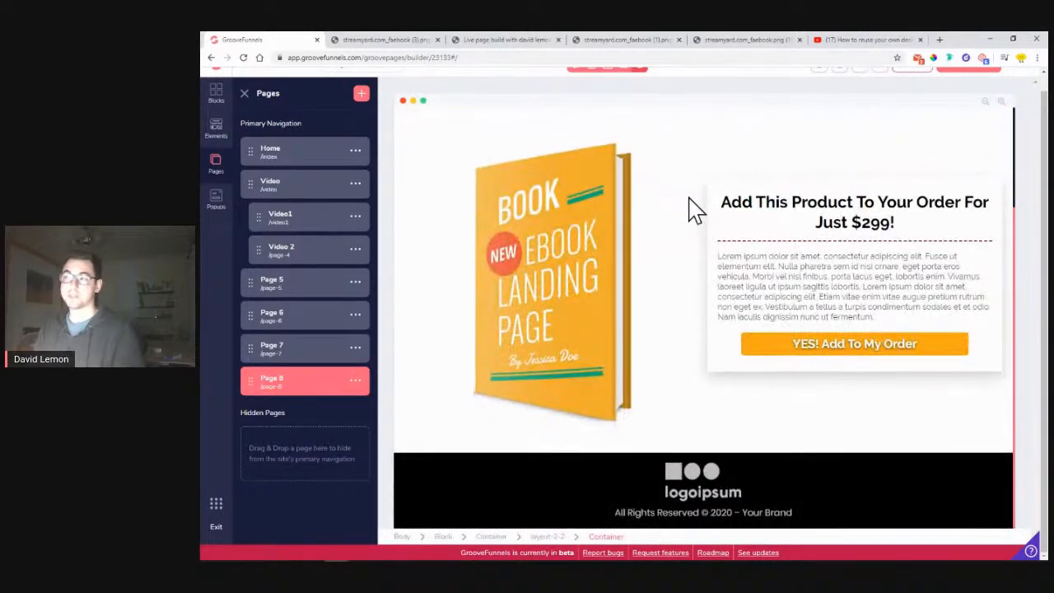
pyautogui.moveTo(862, 223); pyautogui.dragTo(884, 229)
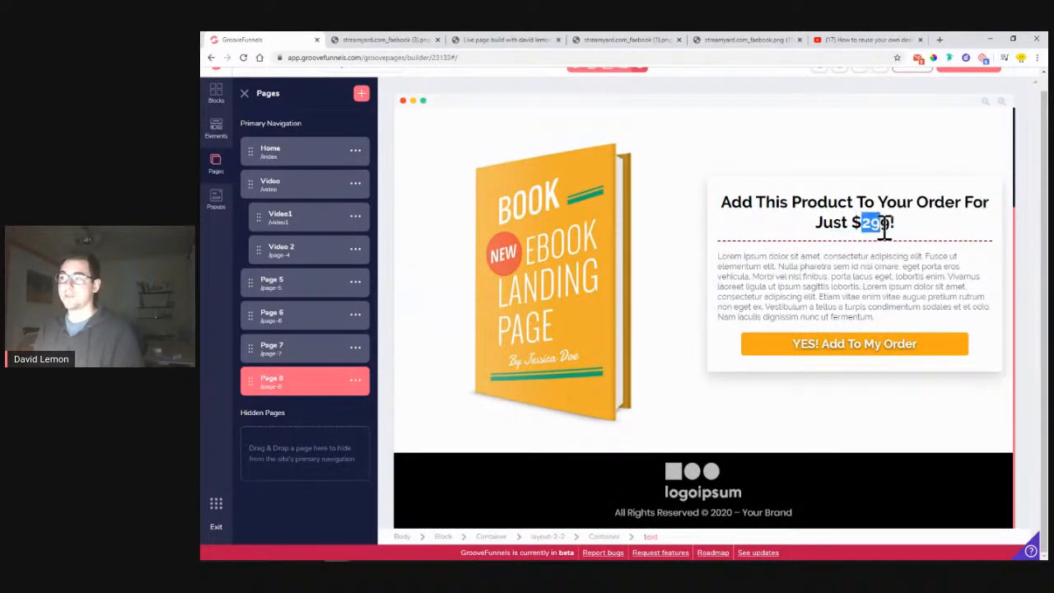
pyautogui.click(892, 229)
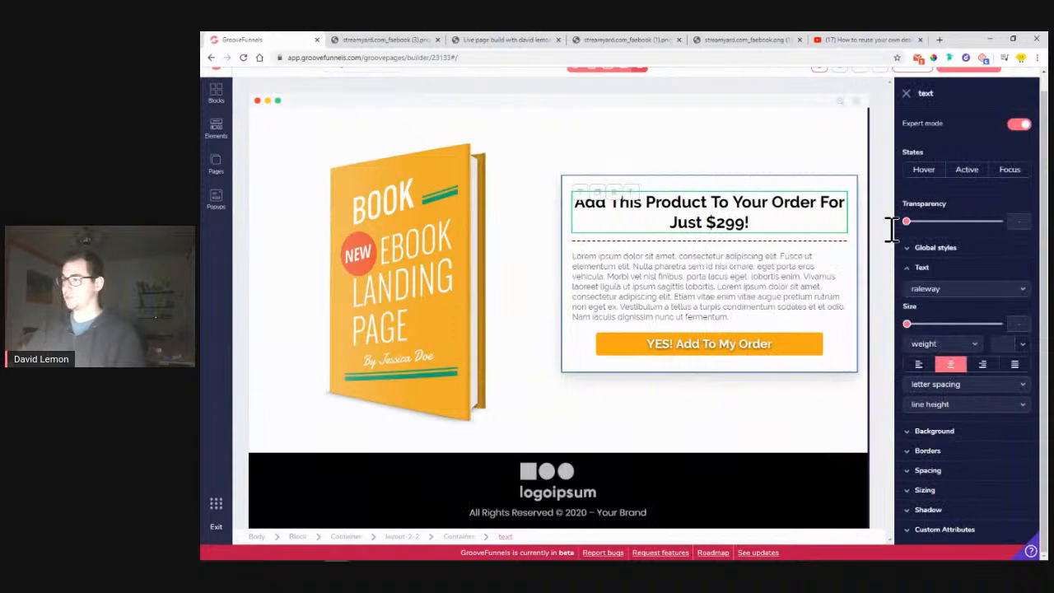
pyautogui.moveTo(718, 225)
pyautogui.mouseDown()
pyautogui.moveTo(748, 227)
pyautogui.moveTo(721, 224)
pyautogui.mouseUp()
pyautogui.click(747, 225)
pyautogui.write('3')
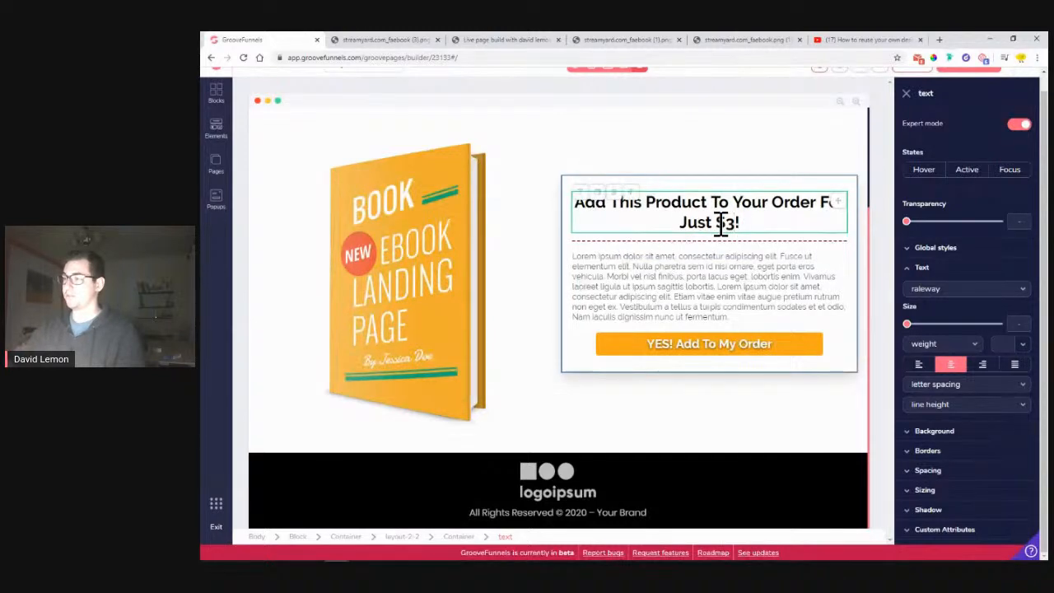
pyautogui.write('59')
pyautogui.click(661, 141)
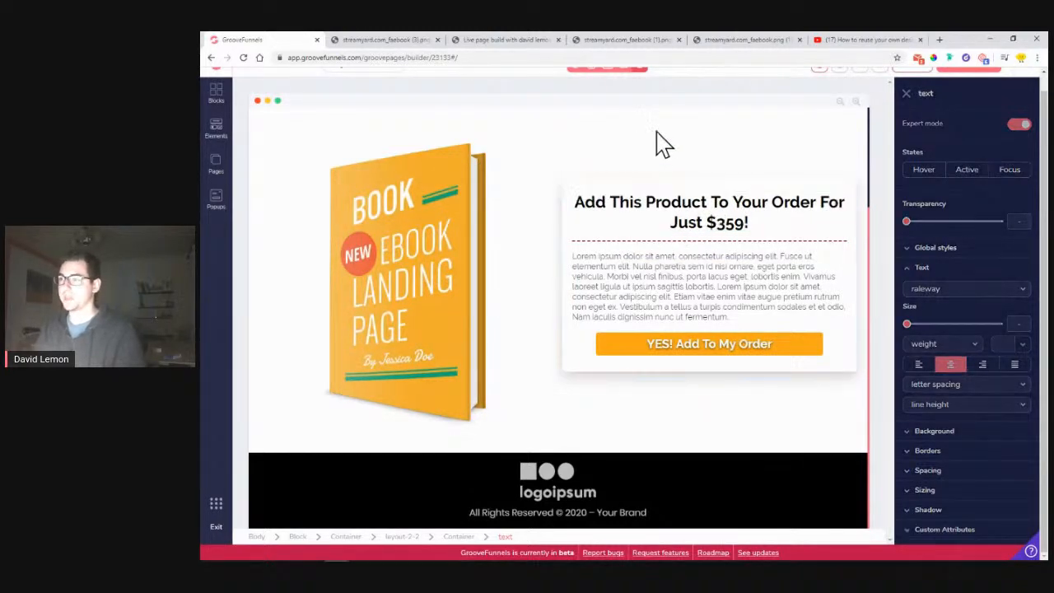
# Step: Save Page 8 of the cloned site, clone it, and check the copy in the page list
pyautogui.click(913, 80)
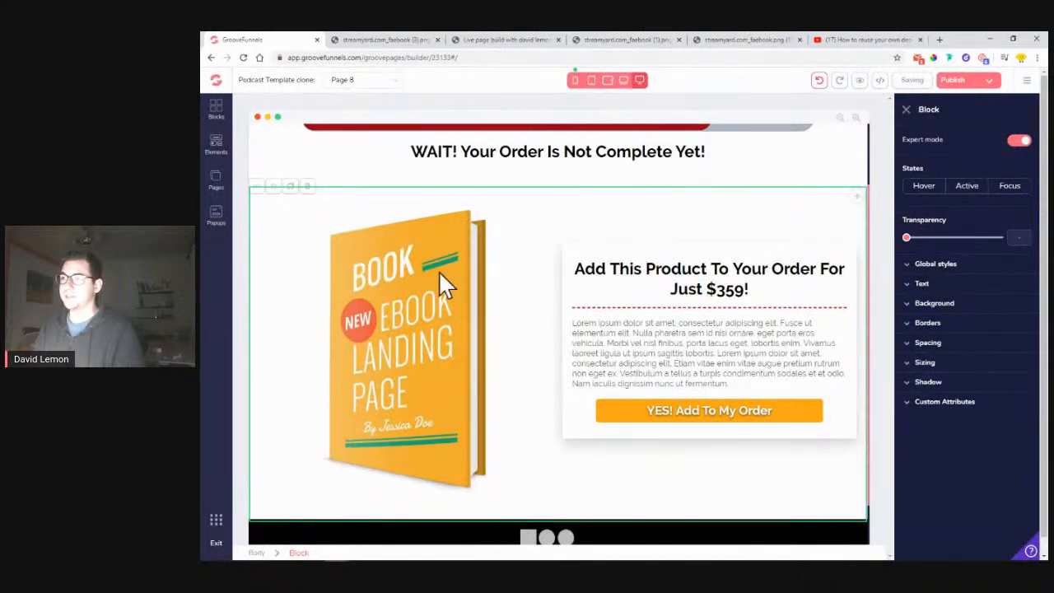
pyautogui.click(216, 188)
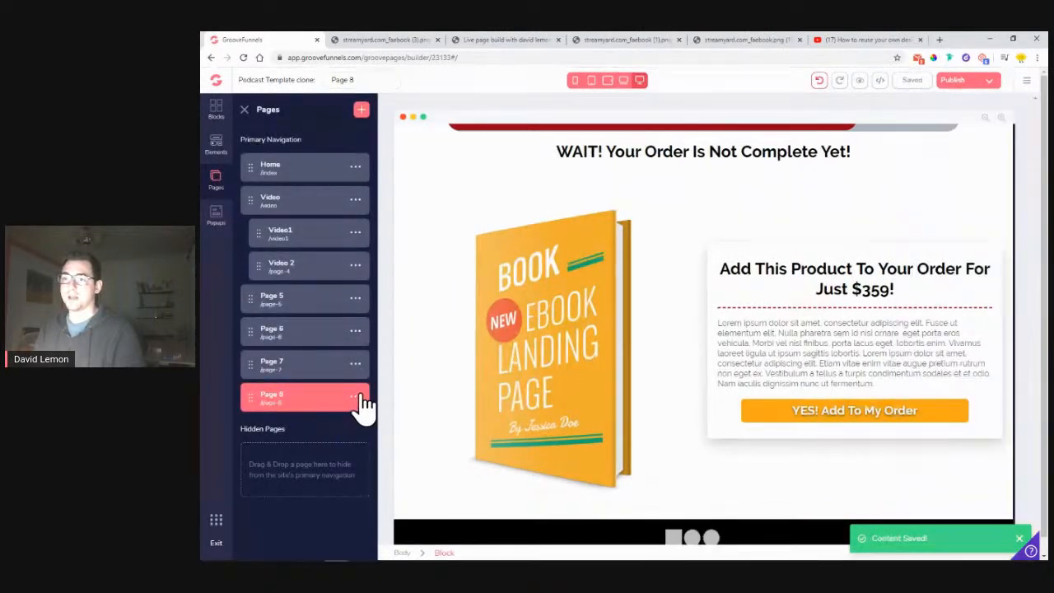
pyautogui.click(356, 398)
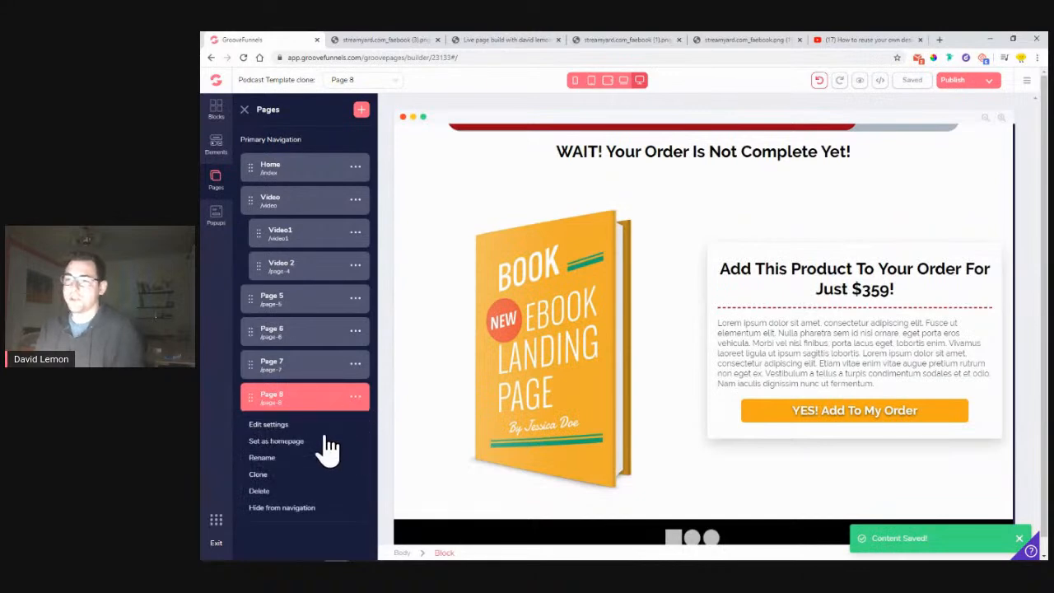
pyautogui.click(268, 475)
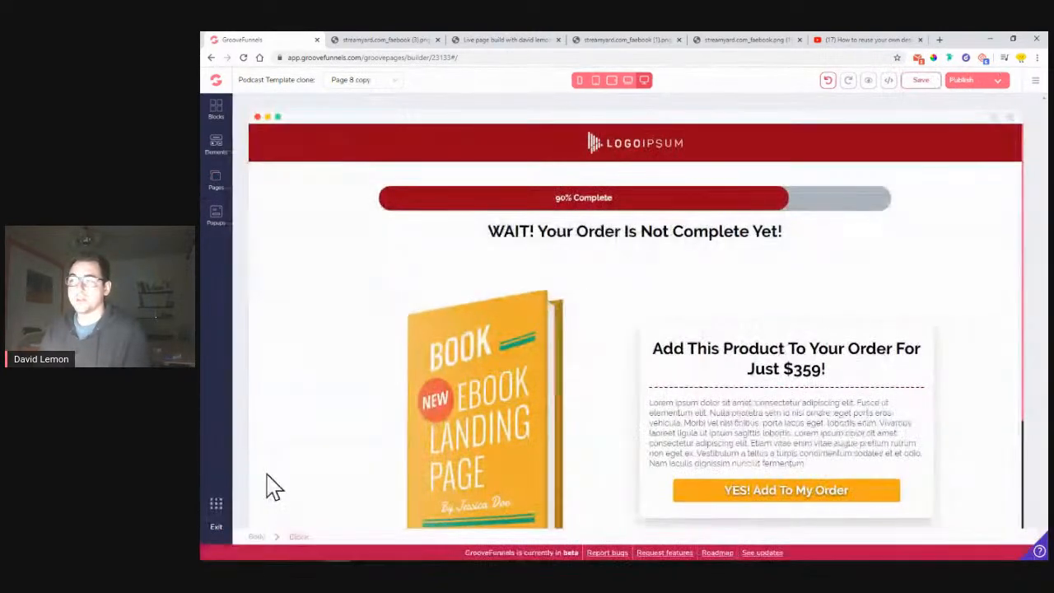
pyautogui.click(215, 184)
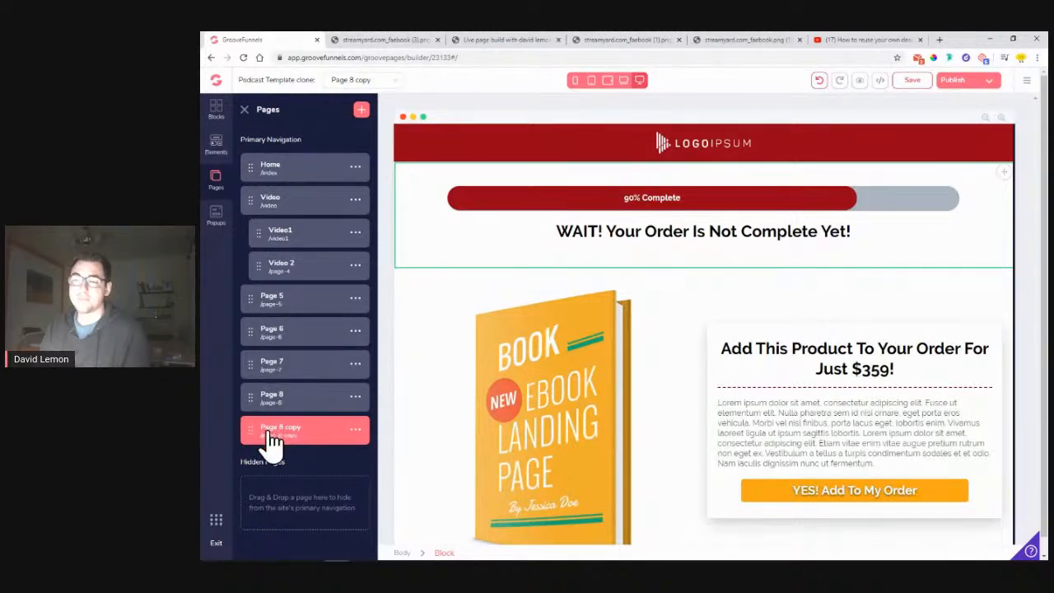
# Step: Change the price in the page copy's "Add This Product To Your Order" heading to $400 and save the page
pyautogui.click(885, 368)
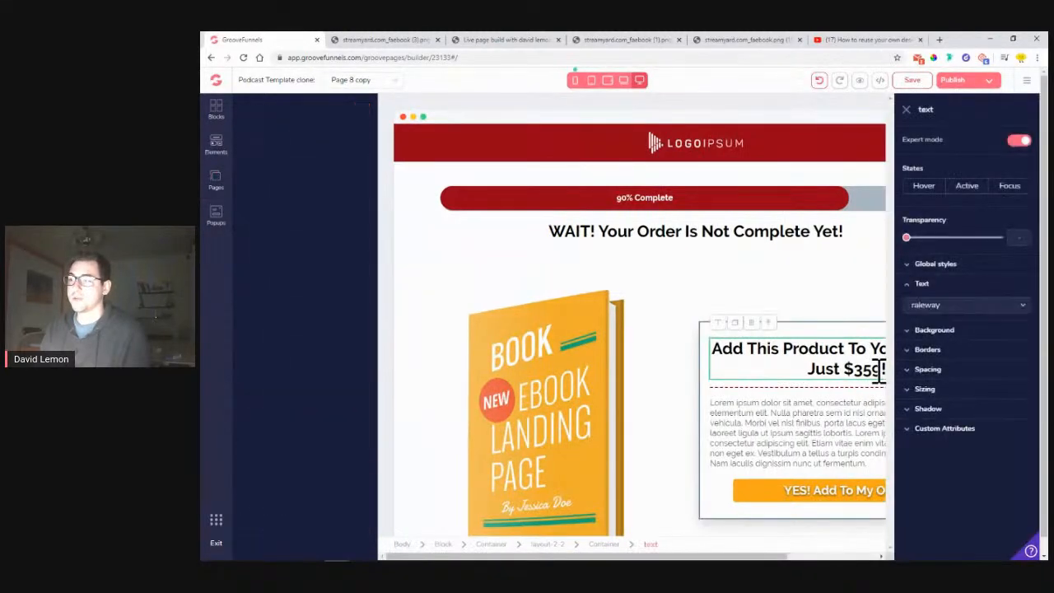
pyautogui.moveTo(745, 370); pyautogui.dragTo(717, 372)
pyautogui.write('400')
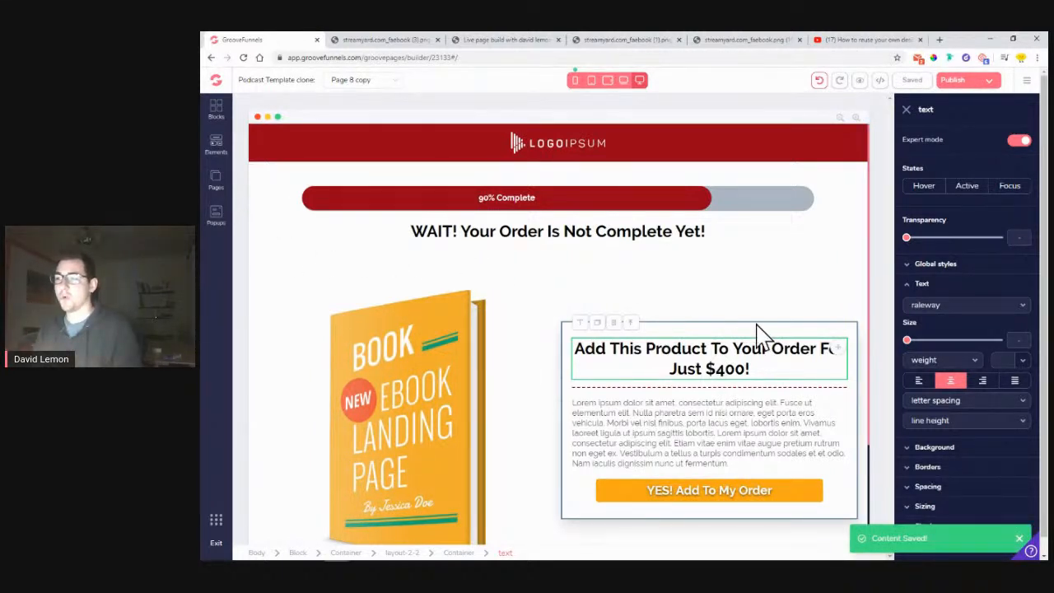
# Step: Open the original Page 8 and revisit the slide of building-speed tips before returning to the page
pyautogui.click(217, 188)
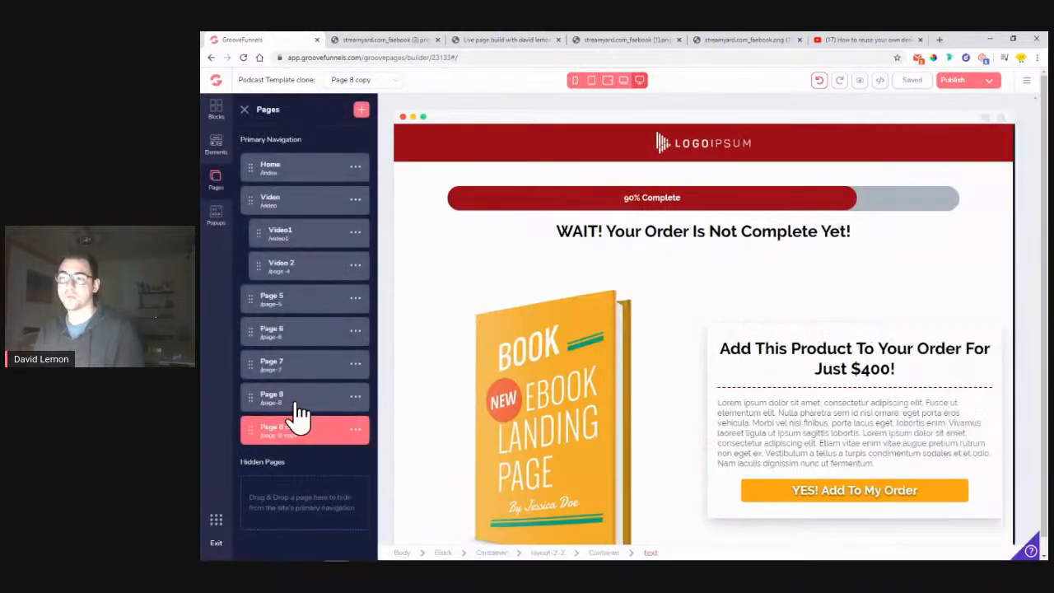
pyautogui.click(297, 404)
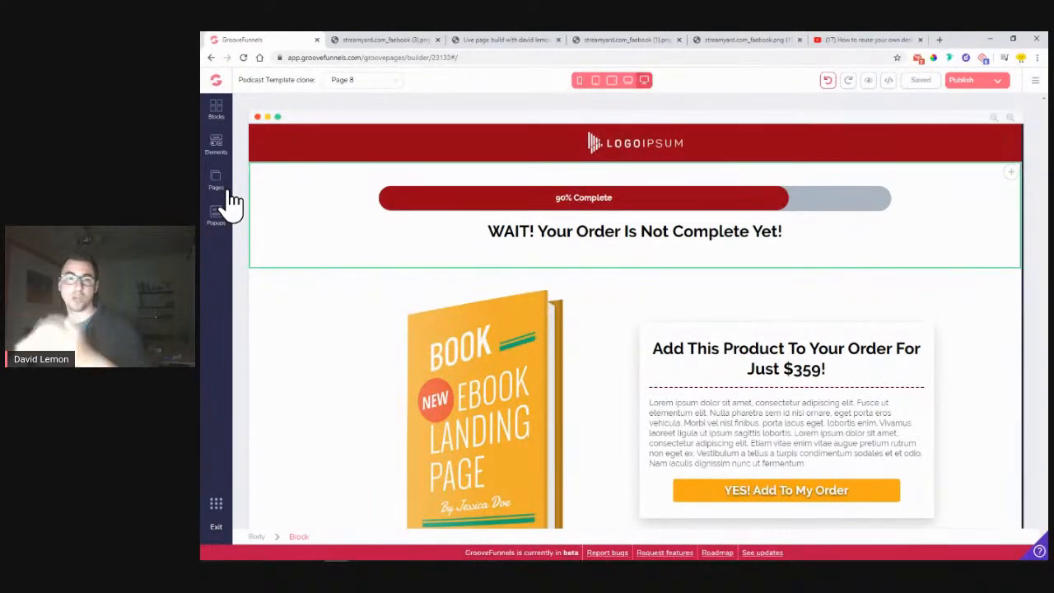
pyautogui.click(344, 39)
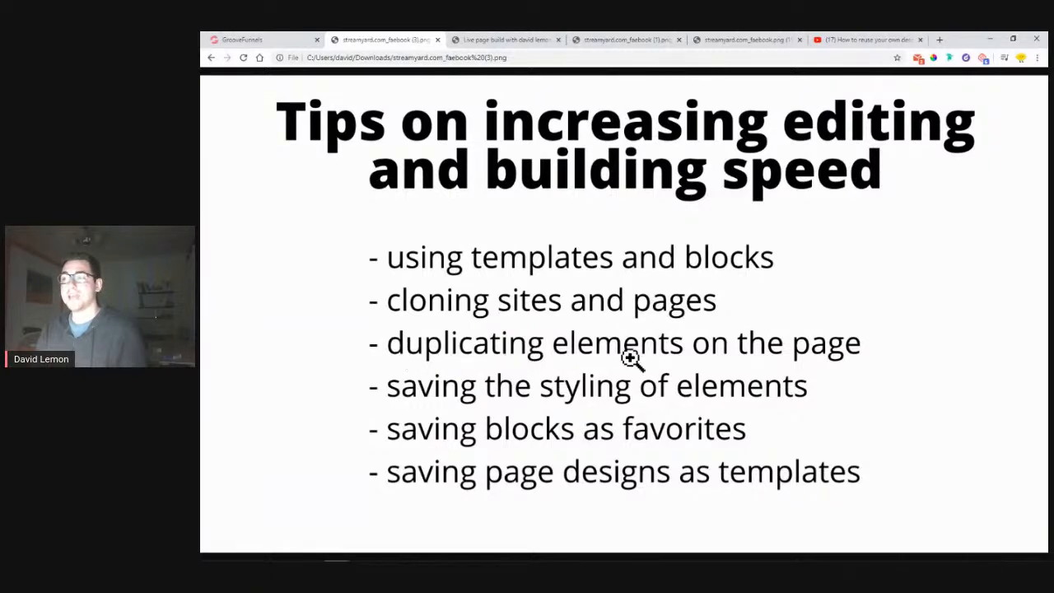
pyautogui.click(280, 39)
pyautogui.scroll(-2, 528, 392)
pyautogui.scroll(3, 659, 276)
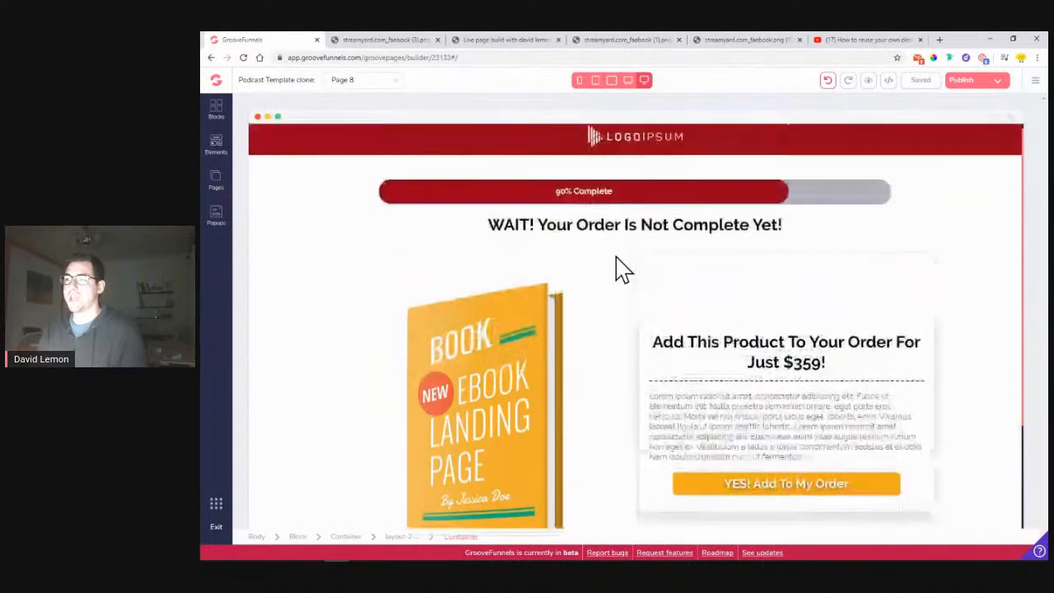
# Step: Add an H1 heading element above the "WAIT! Your Order Is Not Complete Yet!" heading
pyautogui.click(494, 224)
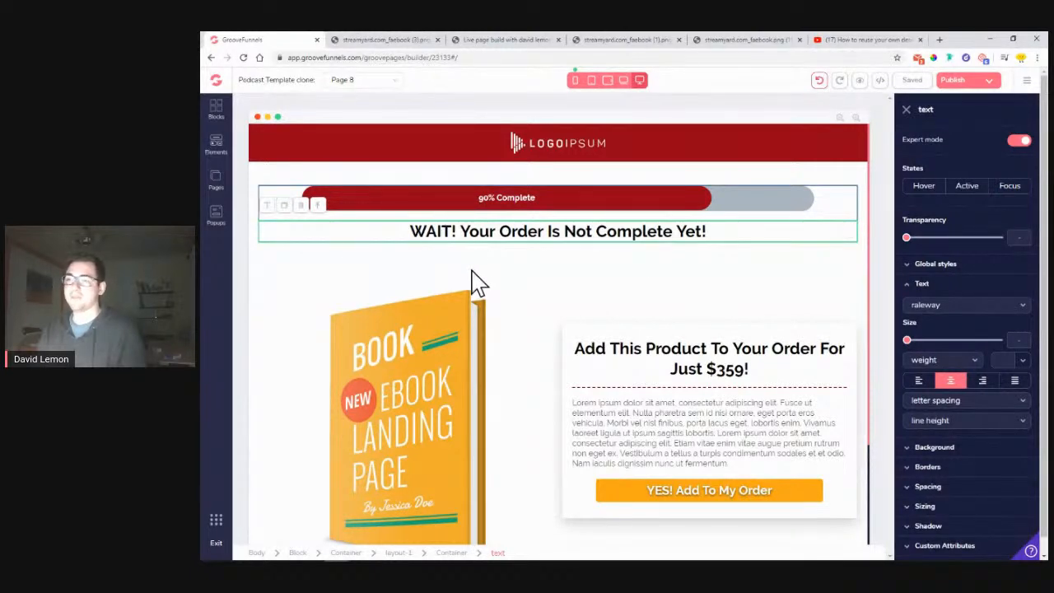
pyautogui.click(214, 147)
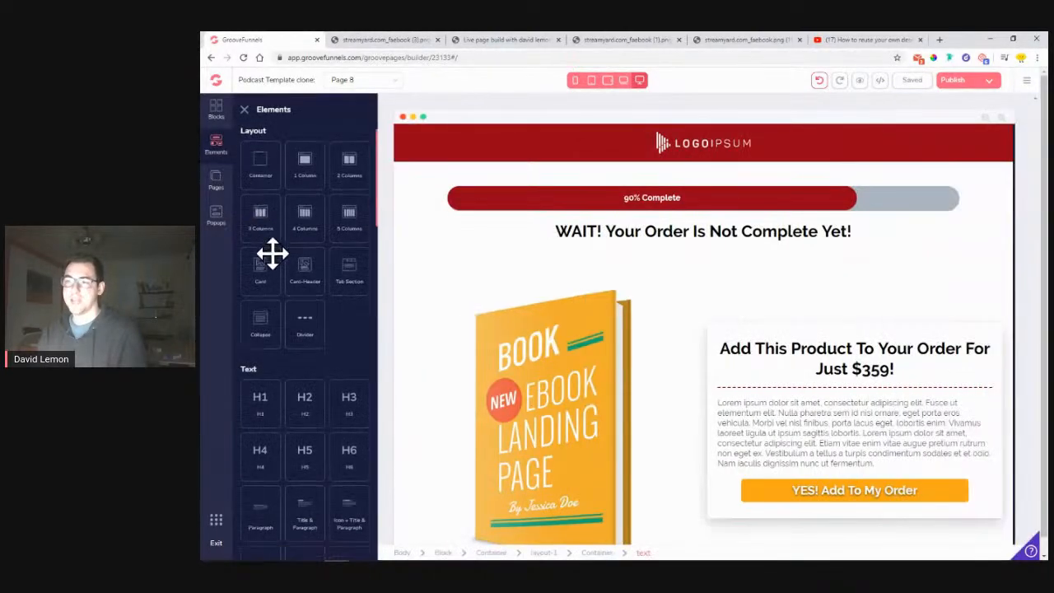
pyautogui.scroll(-2, 272, 263)
pyautogui.moveTo(262, 262); pyautogui.dragTo(529, 251)
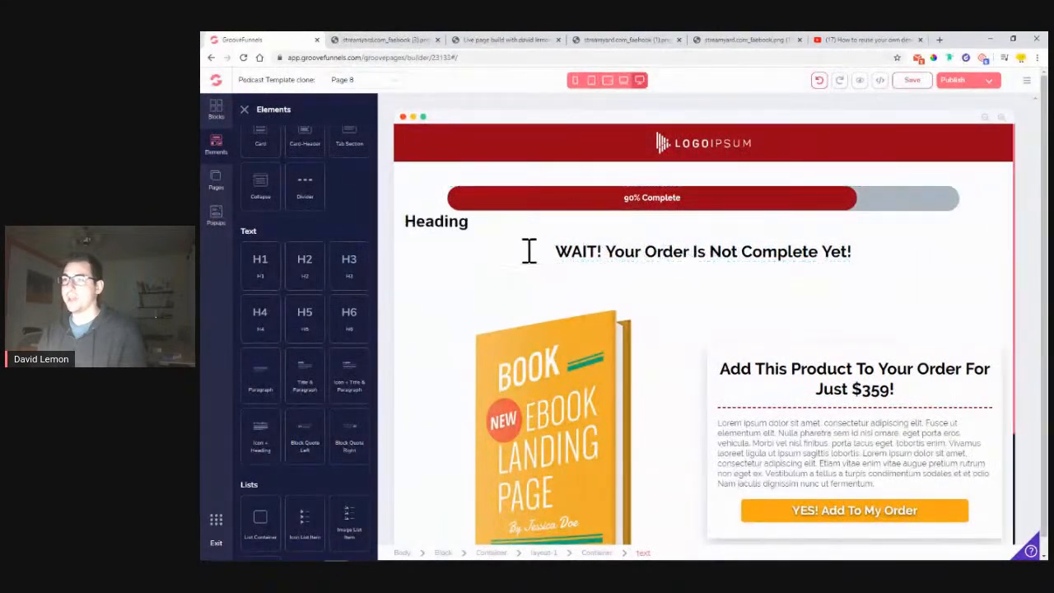
# Step: Delete the plain "Heading" element beneath the progress bar
pyautogui.click(459, 229)
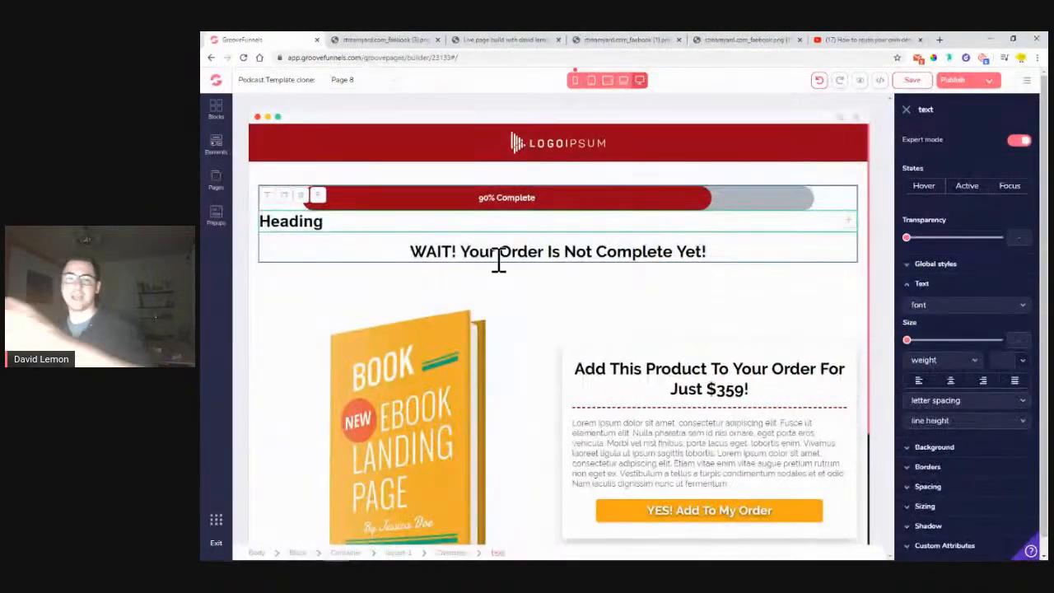
pyautogui.click(316, 196)
pyautogui.click(642, 331)
# Step: Duplicate the "WAIT! Your Order Is Not Complete Yet!" heading and replace the copy's text with "my text here..."
pyautogui.click(542, 233)
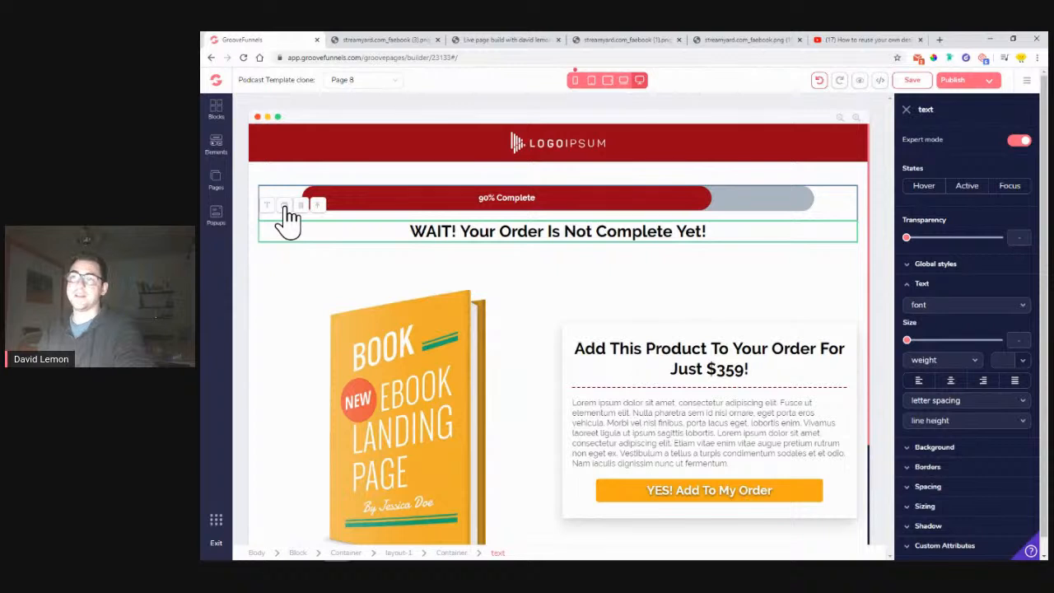
pyautogui.click(284, 206)
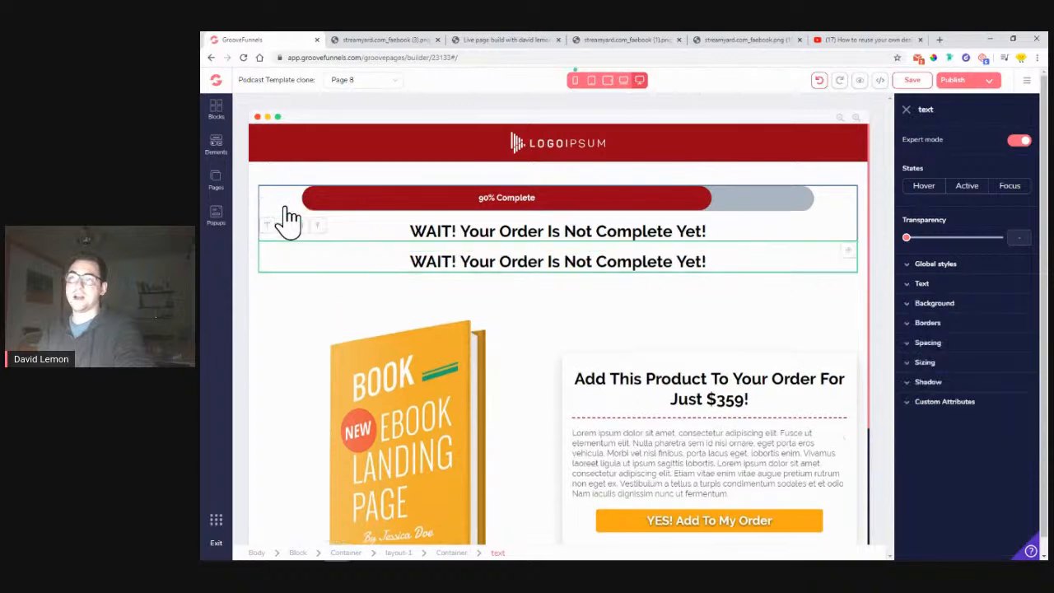
pyautogui.tripleClick(624, 257)
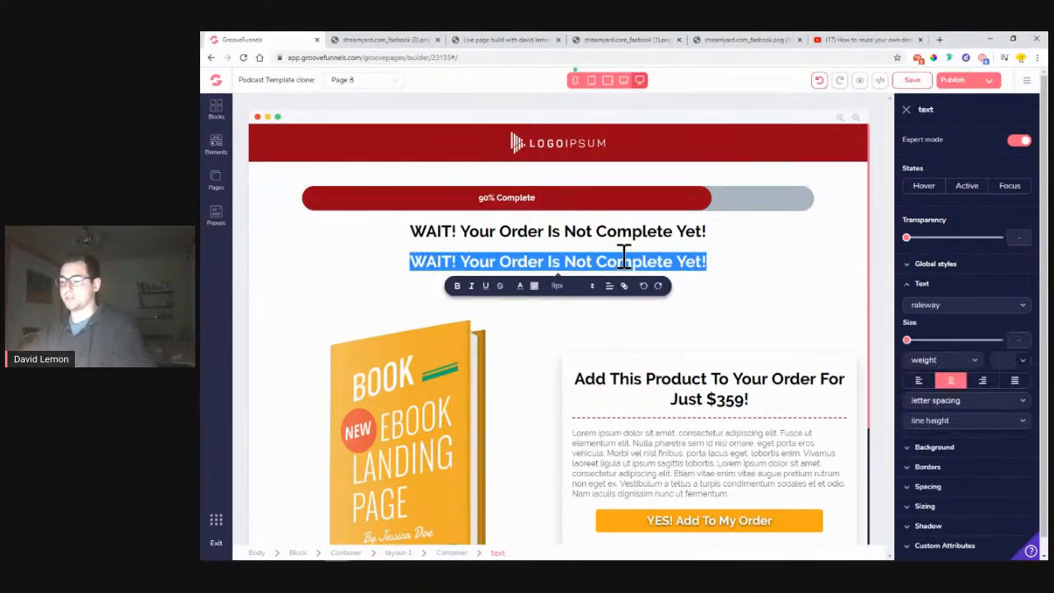
pyautogui.write('my text here...')
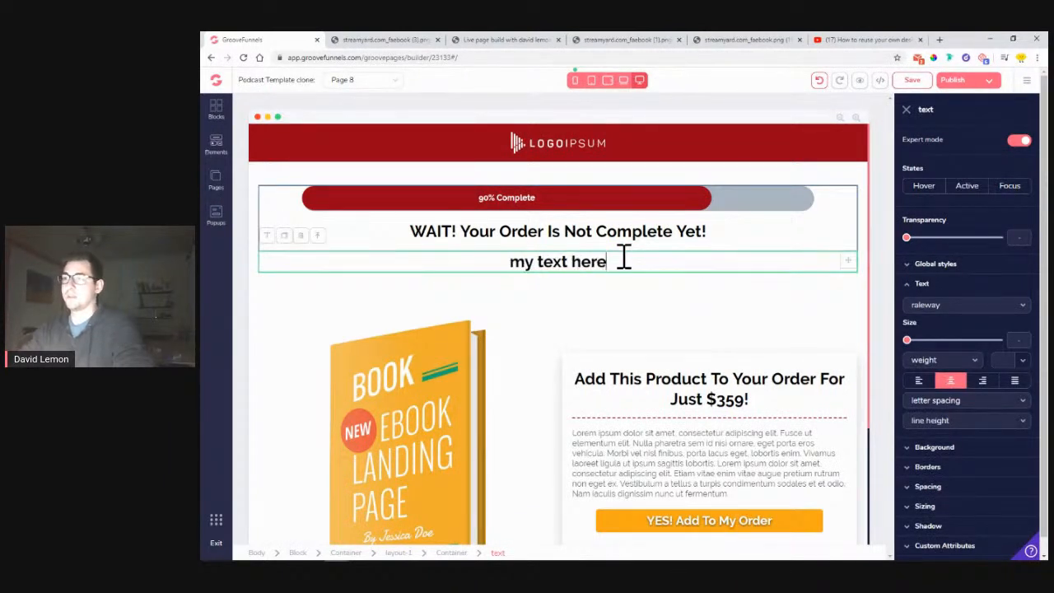
pyautogui.click(631, 322)
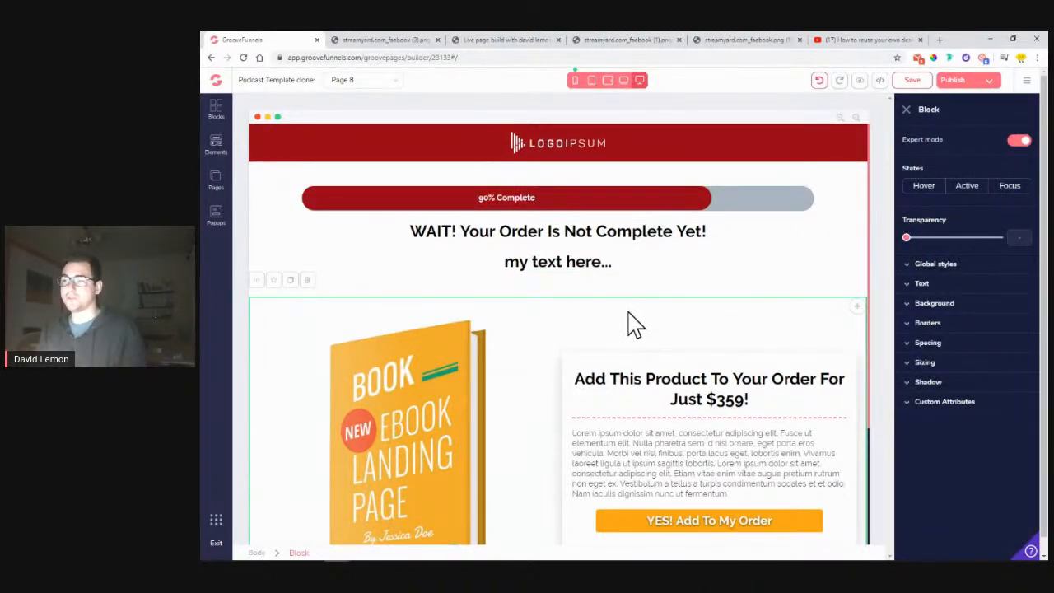
# Step: Duplicate the footer's "All Rights Reserved" line and replace the lower copy's text with "my text"
pyautogui.scroll(-4, 634, 323)
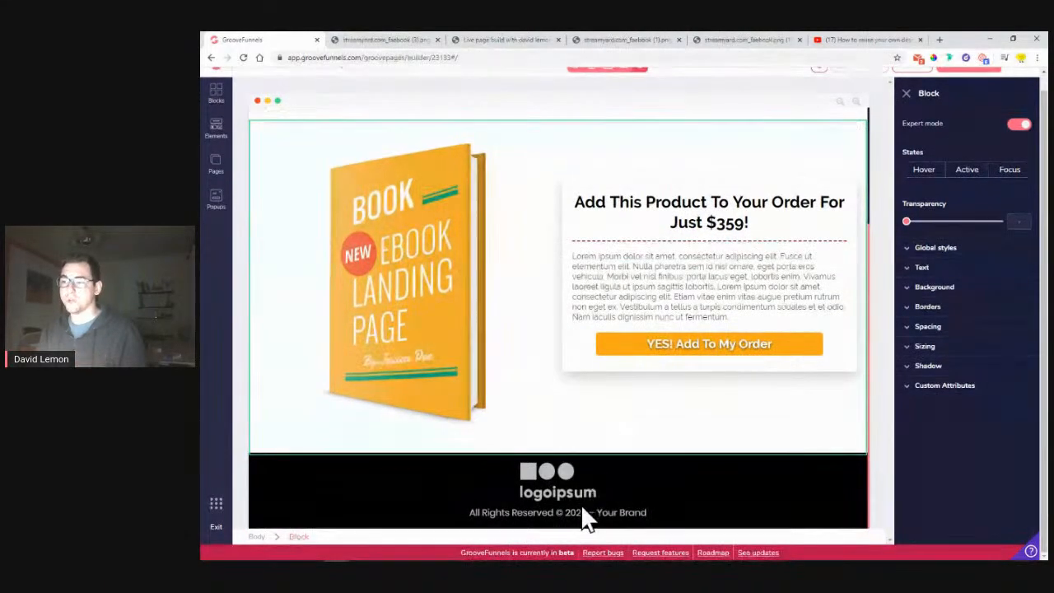
pyautogui.click(581, 511)
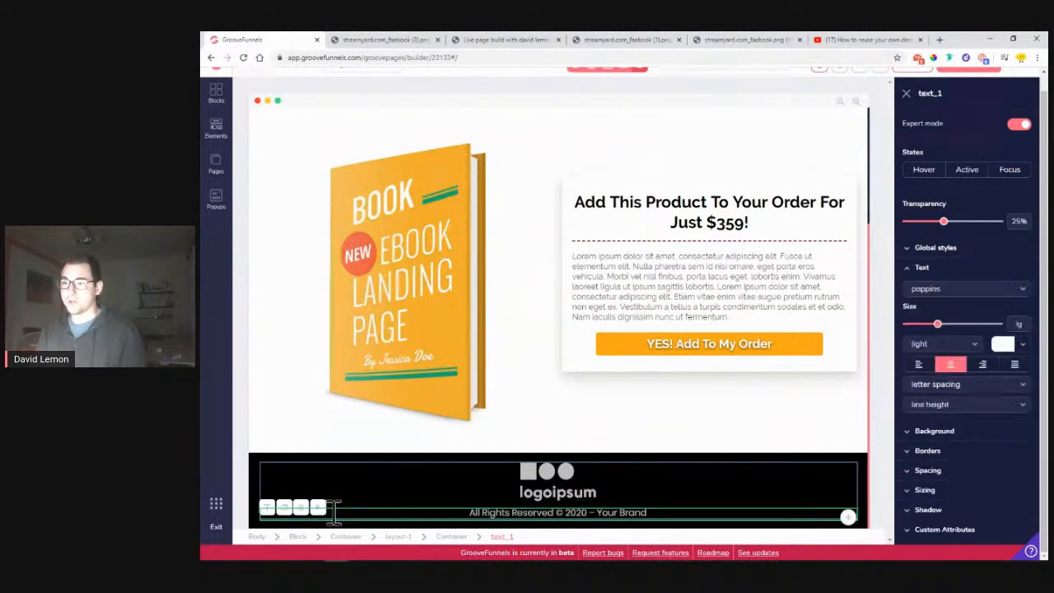
pyautogui.click(284, 508)
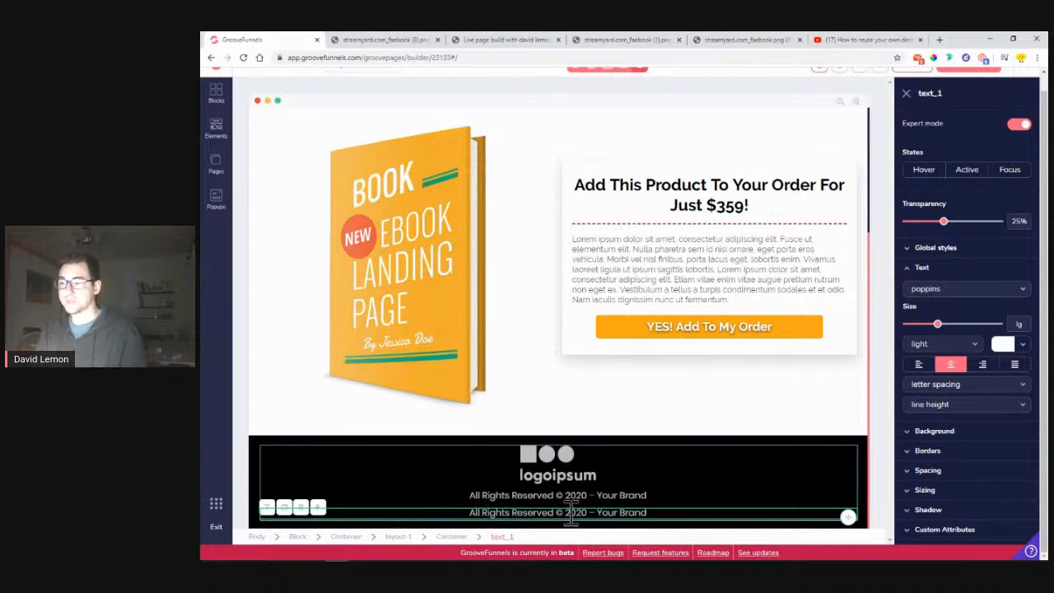
pyautogui.doubleClick(571, 513)
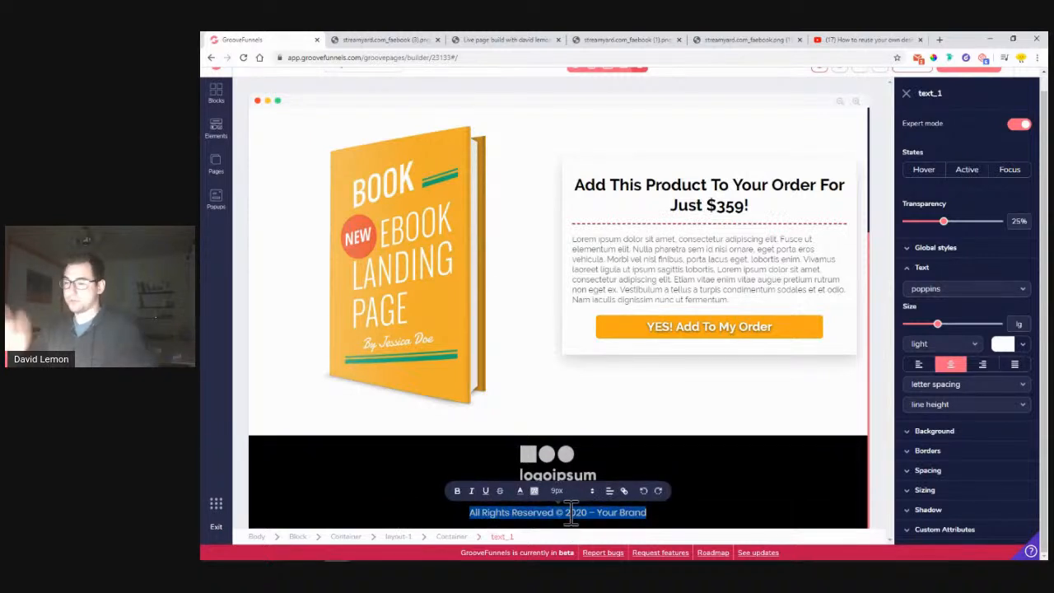
pyautogui.write('my text')
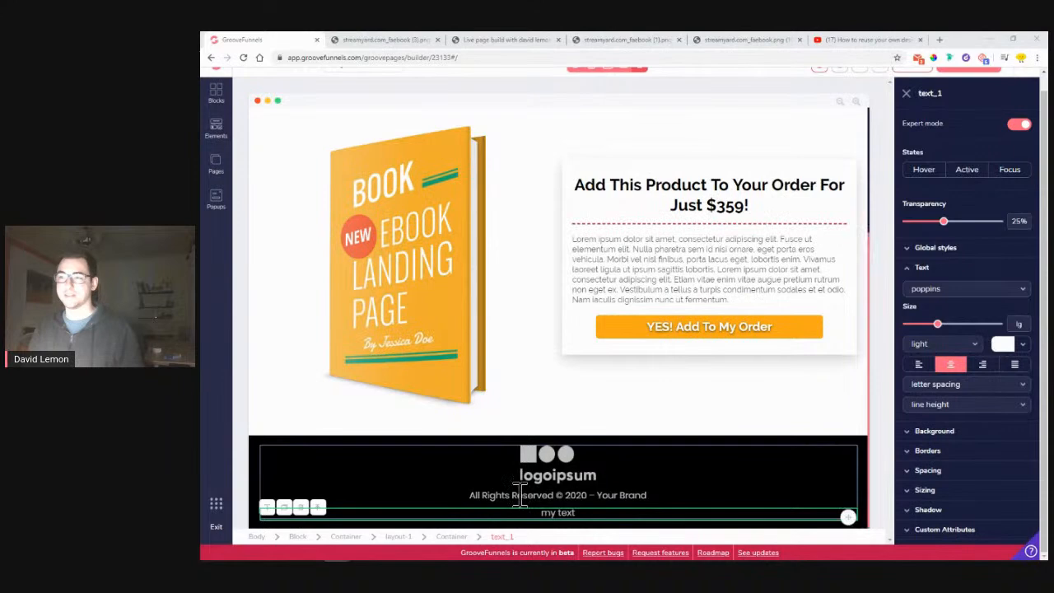
# Step: Insert an empty container from the wireframe blocks above the red logo header on Page 8
pyautogui.scroll(5, 546, 254)
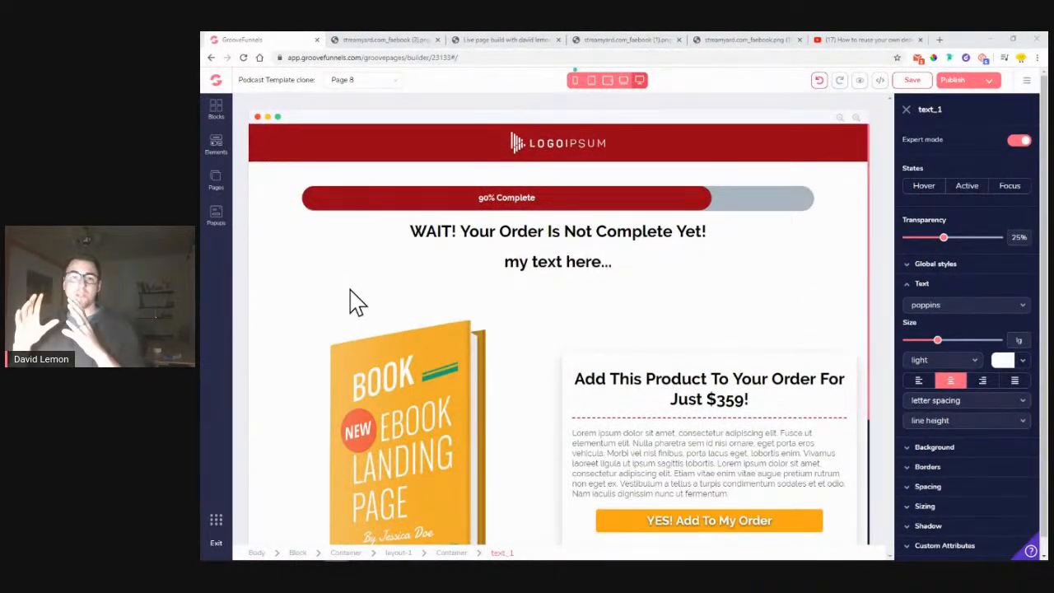
pyautogui.click(221, 111)
pyautogui.click(334, 148)
pyautogui.click(288, 191)
pyautogui.moveTo(322, 207); pyautogui.dragTo(631, 165)
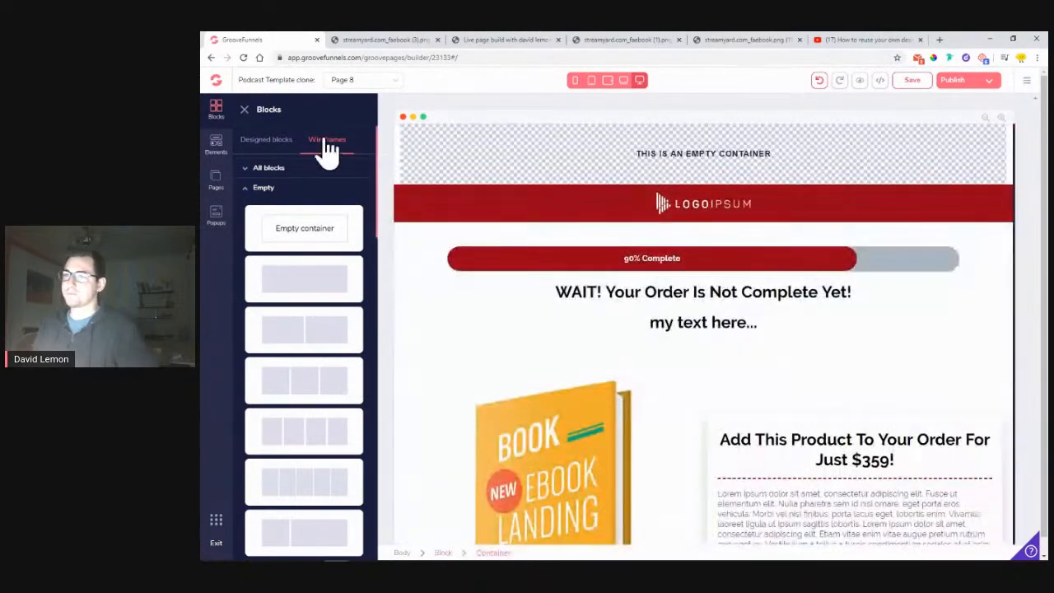
pyautogui.click(245, 109)
# Step: Duplicate the empty container twice and delete the lowest copy
pyautogui.click(629, 165)
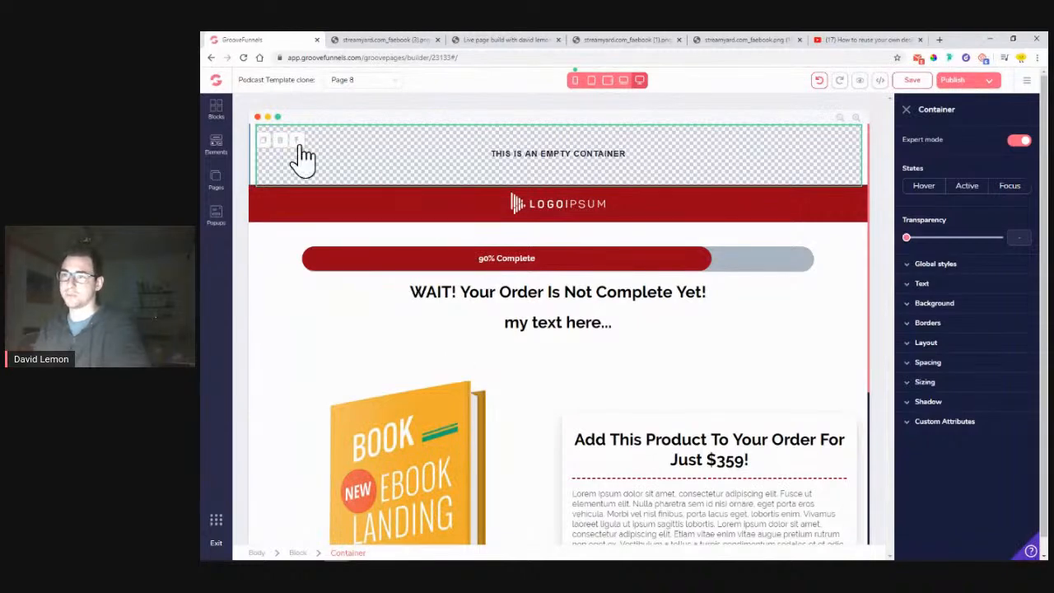
pyautogui.click(262, 140)
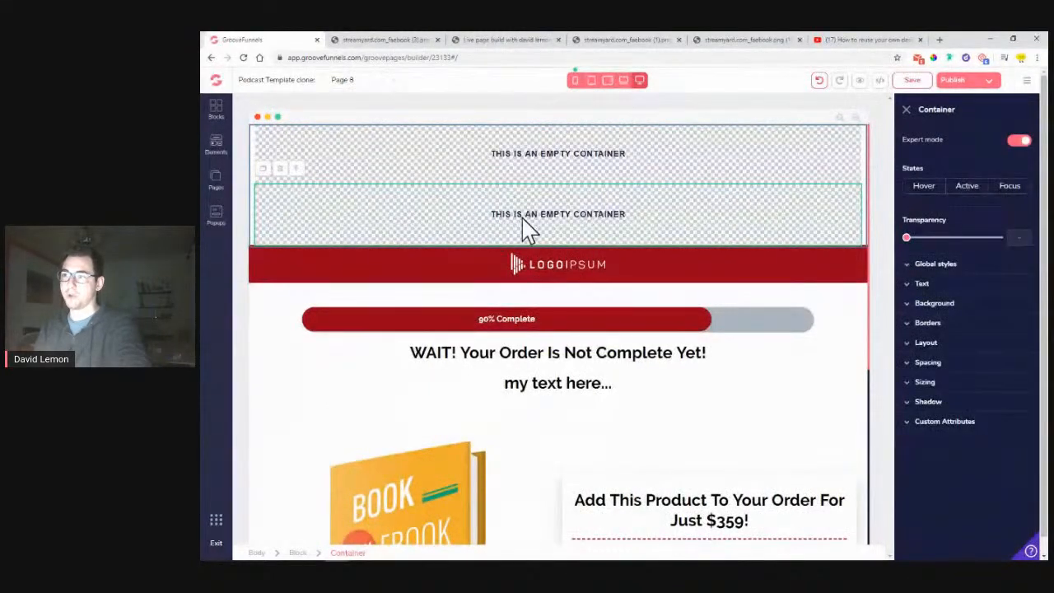
pyautogui.click(261, 169)
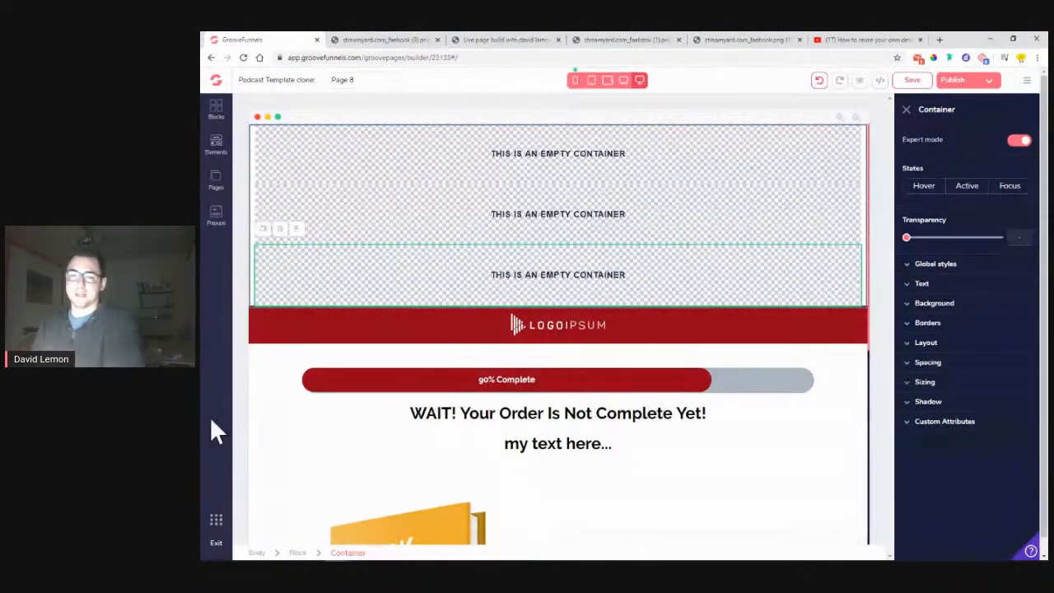
pyautogui.click(295, 228)
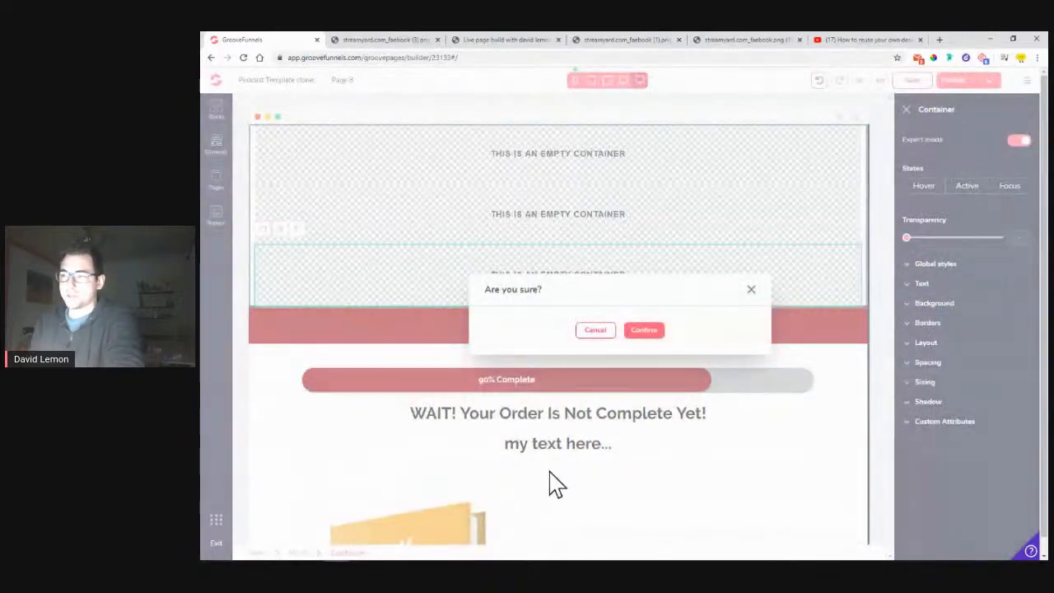
pyautogui.click(644, 331)
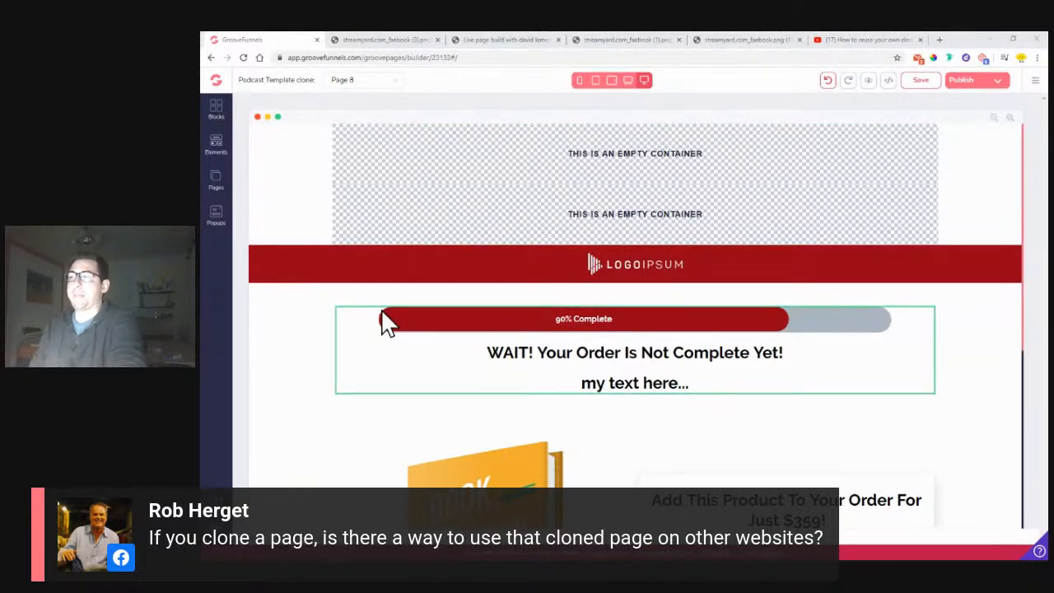
# Step: Bring up the site's page list and look over the slide of building-speed tips again
pyautogui.click(216, 181)
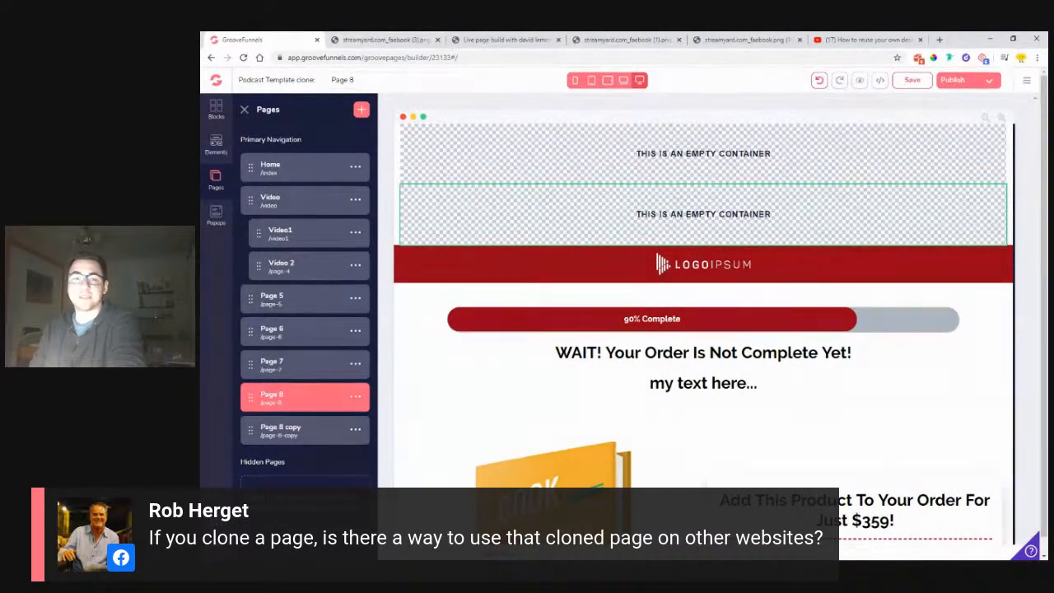
pyautogui.click(416, 39)
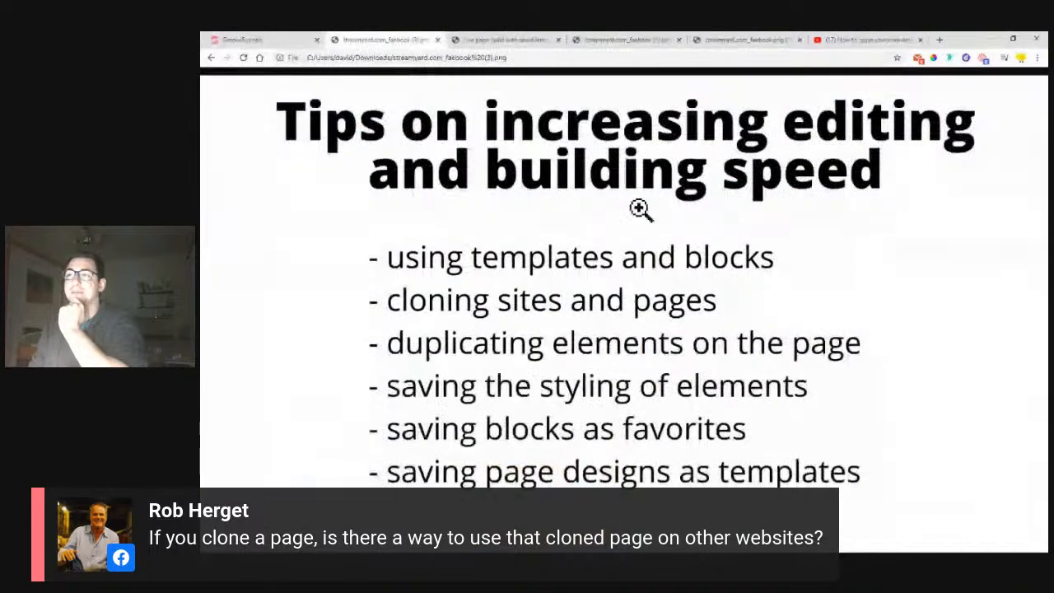
pyautogui.click(242, 40)
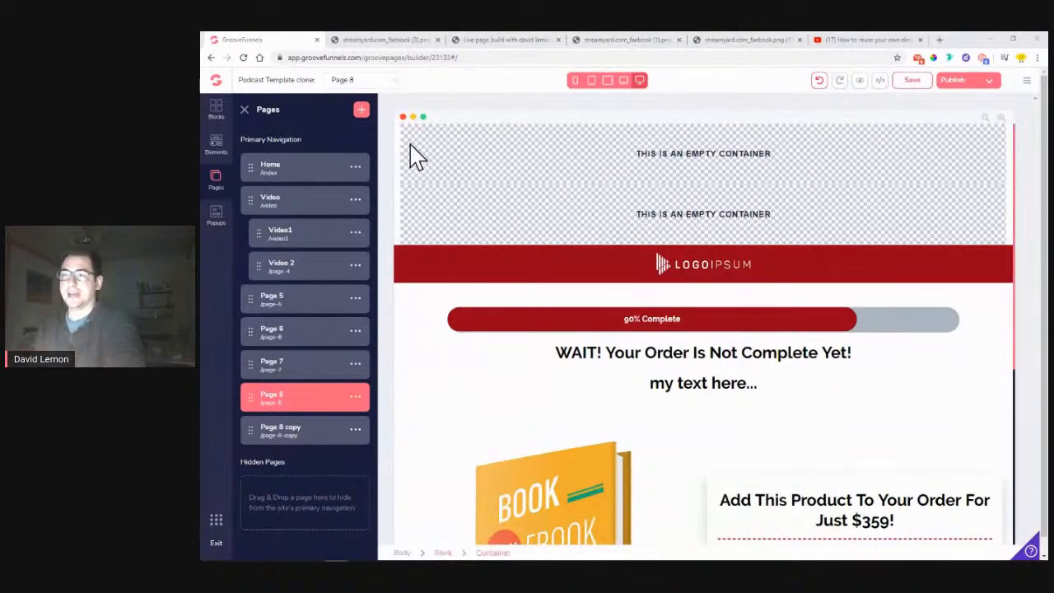
# Step: Check the building-speed tips slide once more and select the "YES! Add To My Order" button on Page 8
pyautogui.click(244, 110)
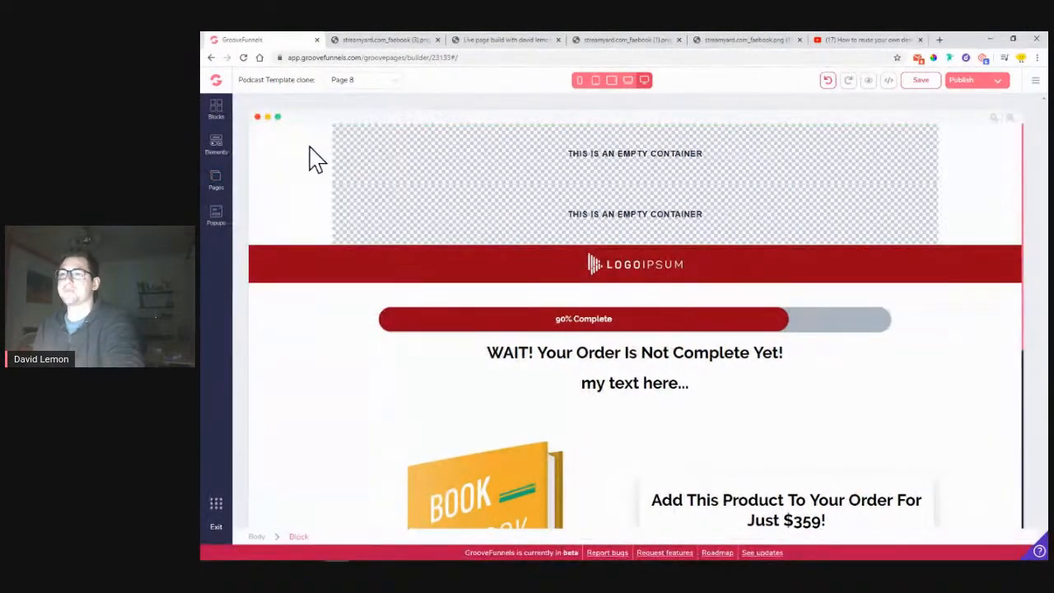
pyautogui.click(360, 39)
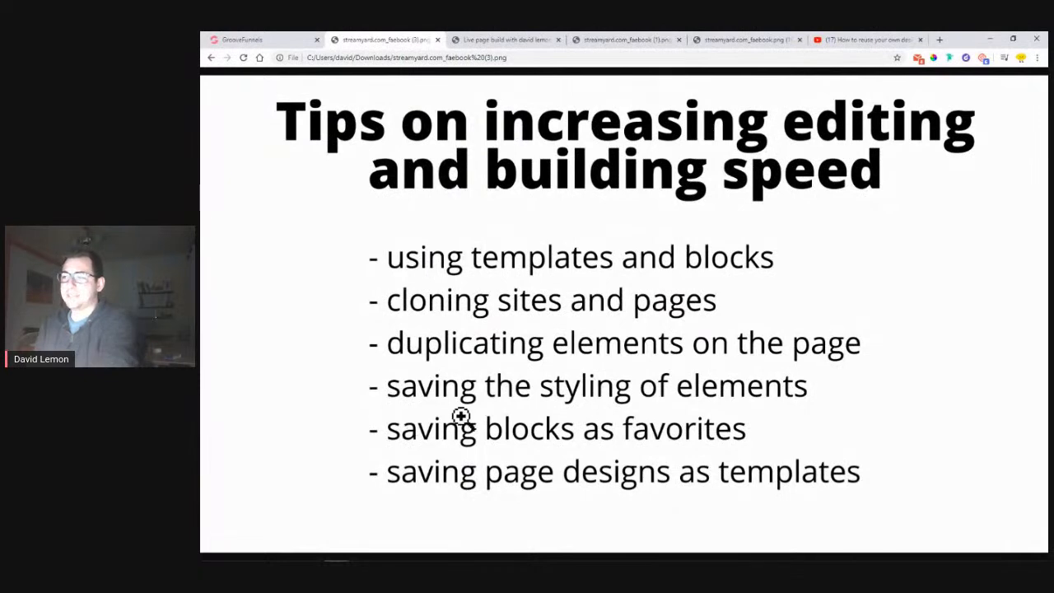
pyautogui.click(247, 41)
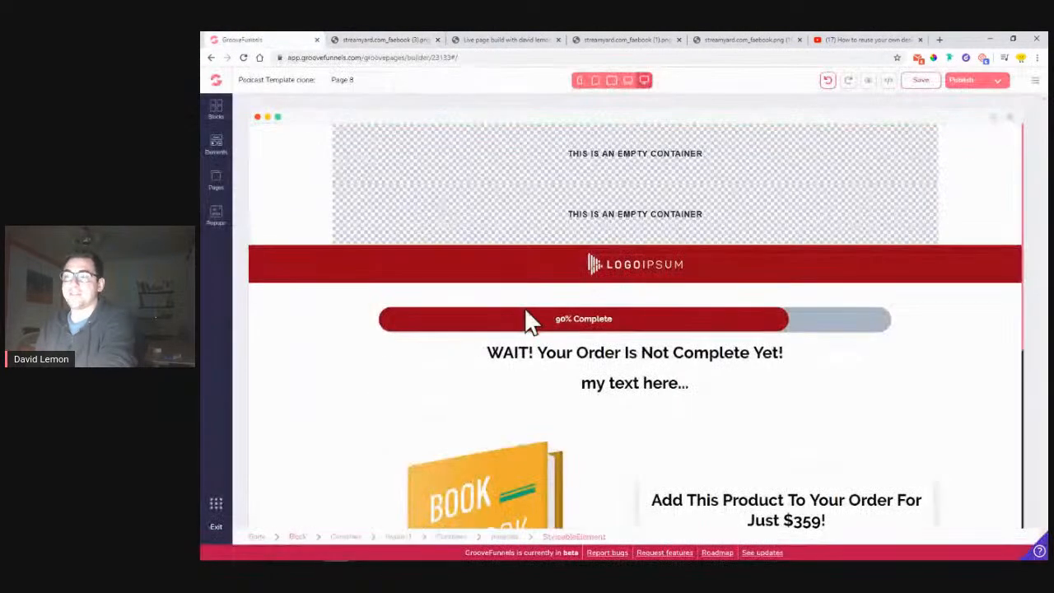
pyautogui.scroll(-5, 530, 318)
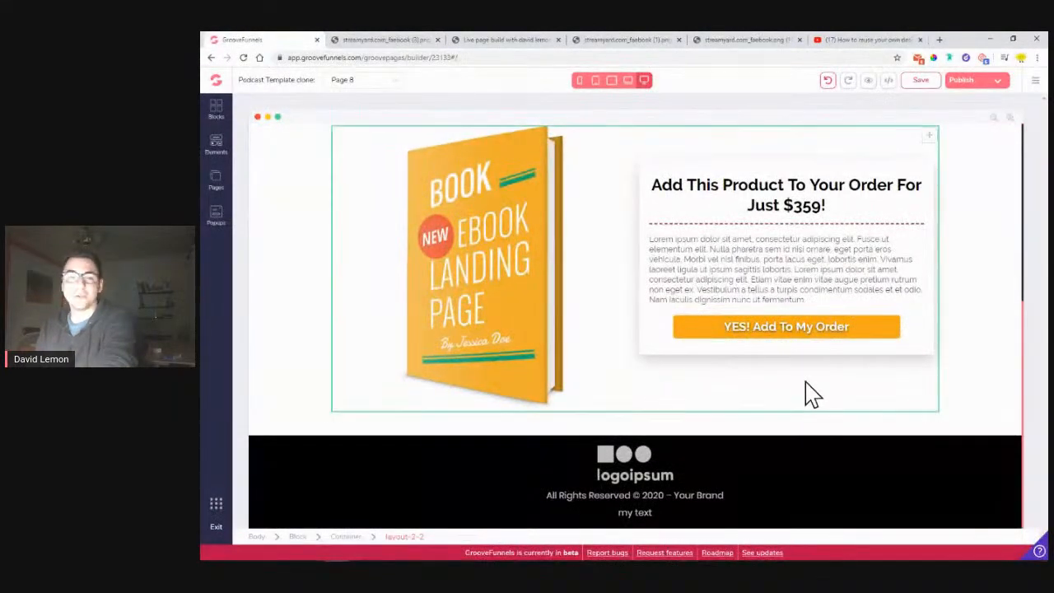
pyautogui.click(786, 330)
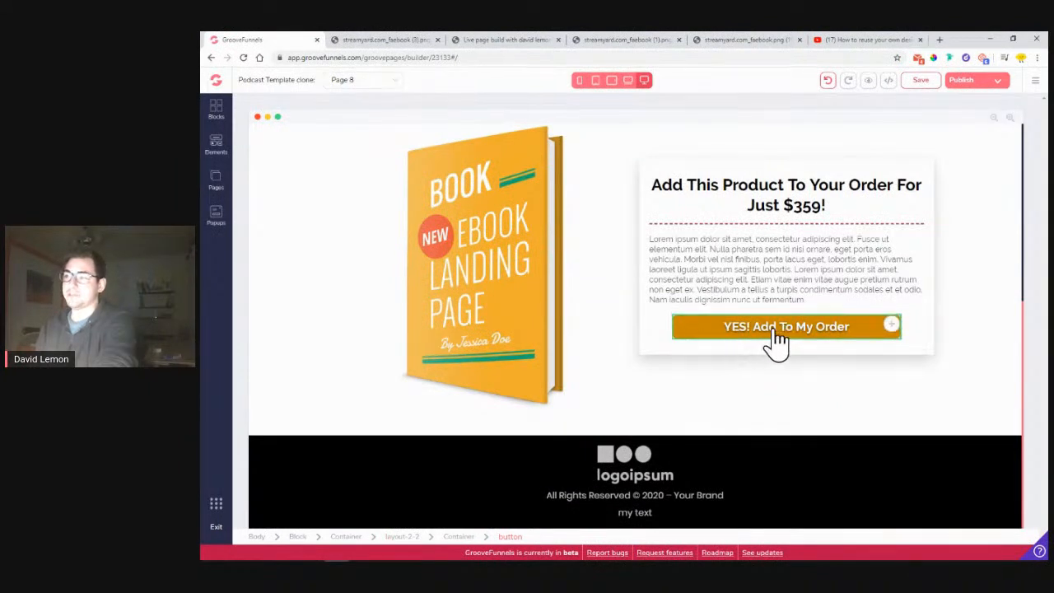
pyautogui.click(733, 337)
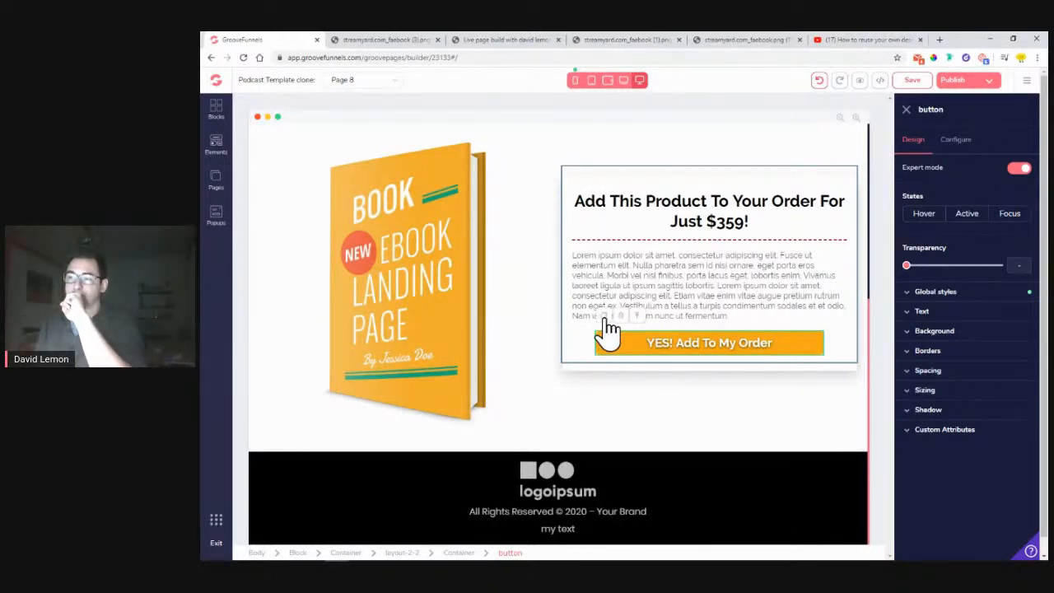
# Step: Open the Home page and examine the Download button's background and text styling settings
pyautogui.click(216, 188)
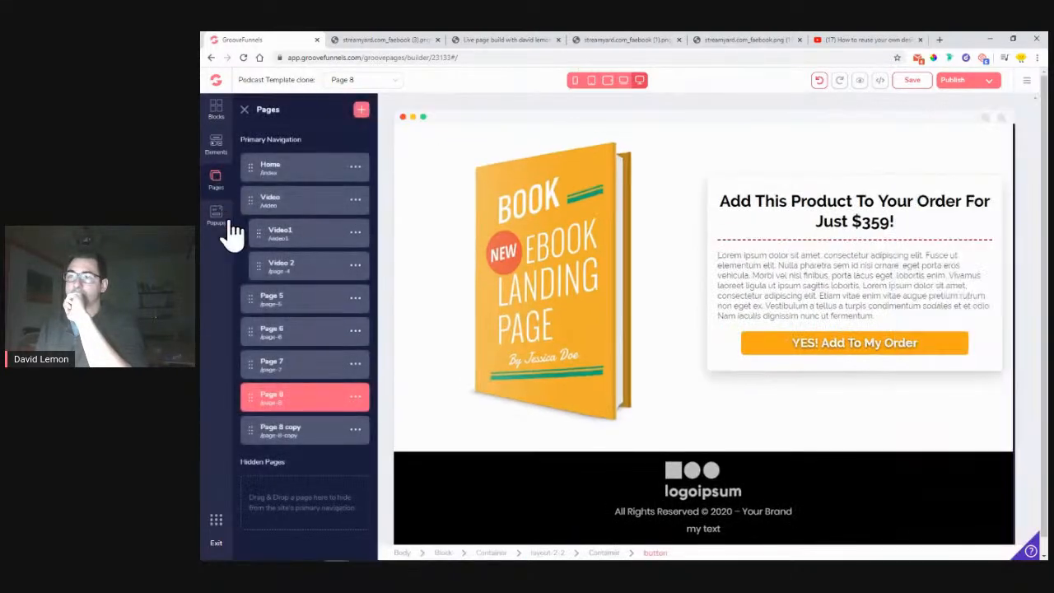
pyautogui.click(284, 183)
pyautogui.scroll(-3, 593, 403)
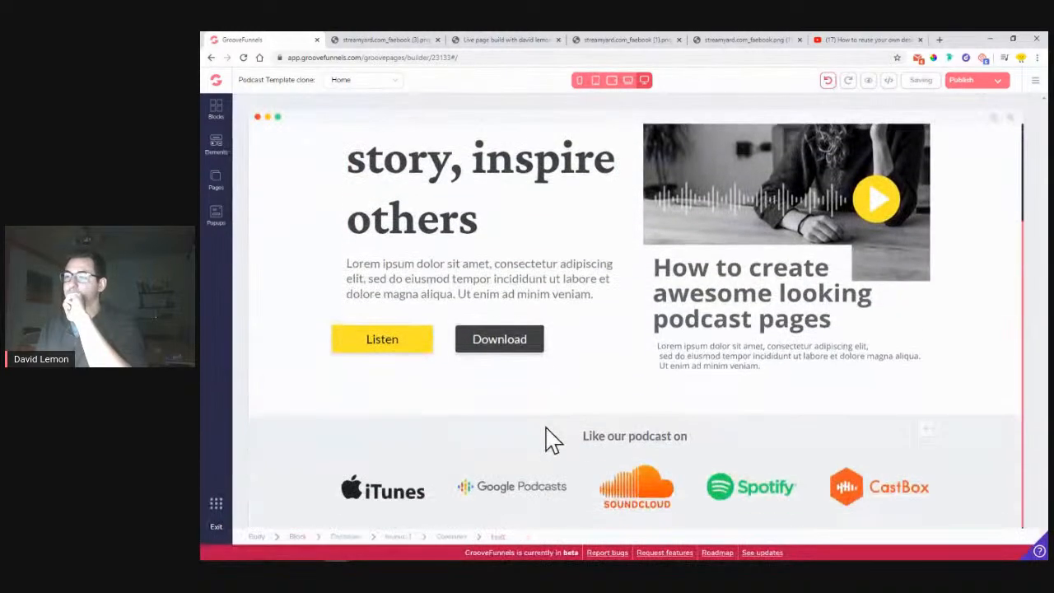
pyautogui.click(521, 362)
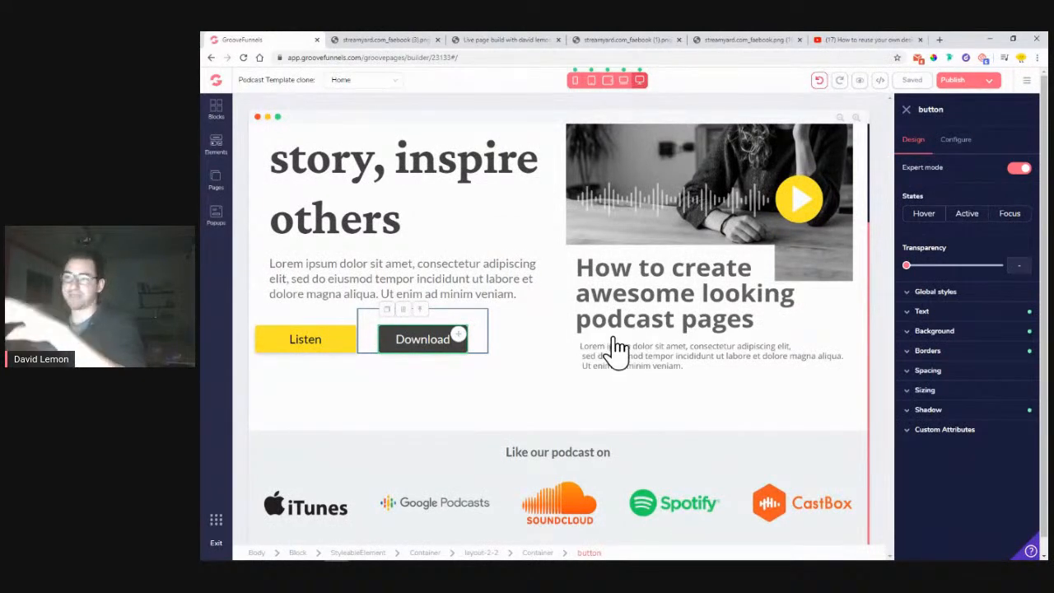
pyautogui.click(935, 332)
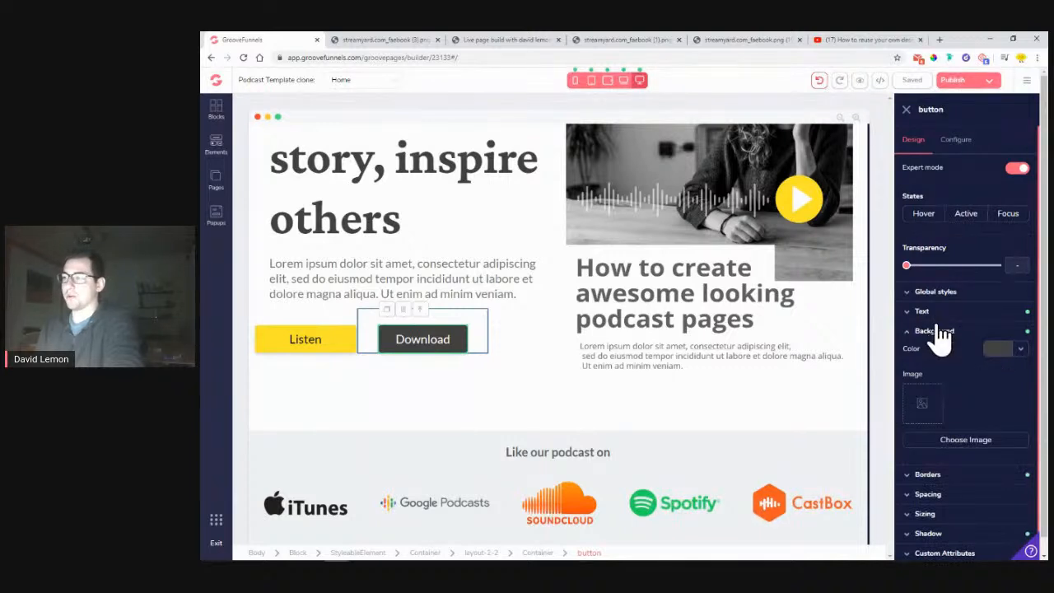
pyautogui.click(931, 315)
pyautogui.click(934, 475)
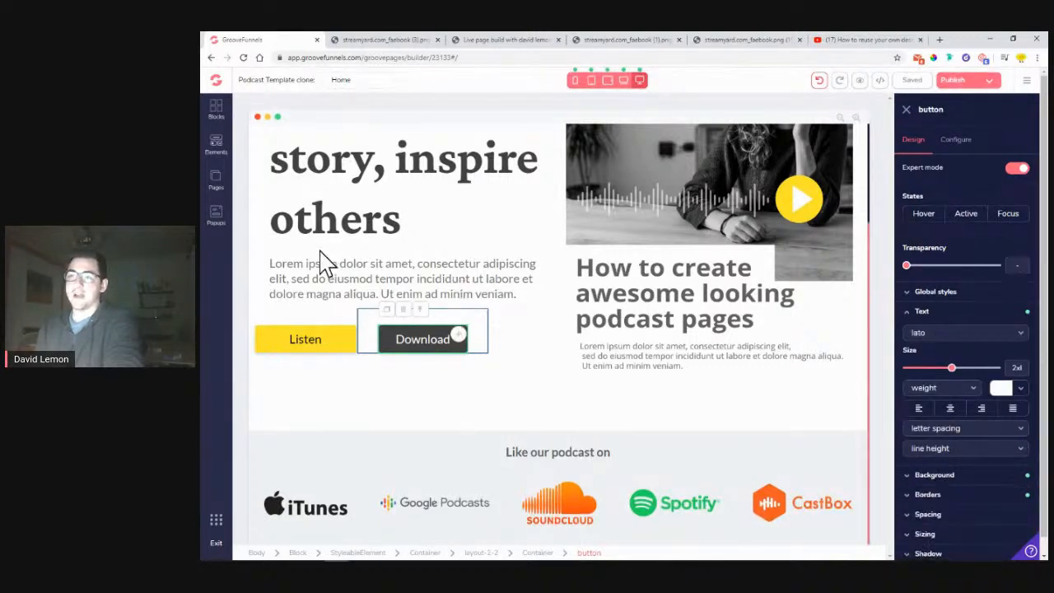
# Step: Duplicate the Download button on the Home page and delete the copy
pyautogui.click(384, 311)
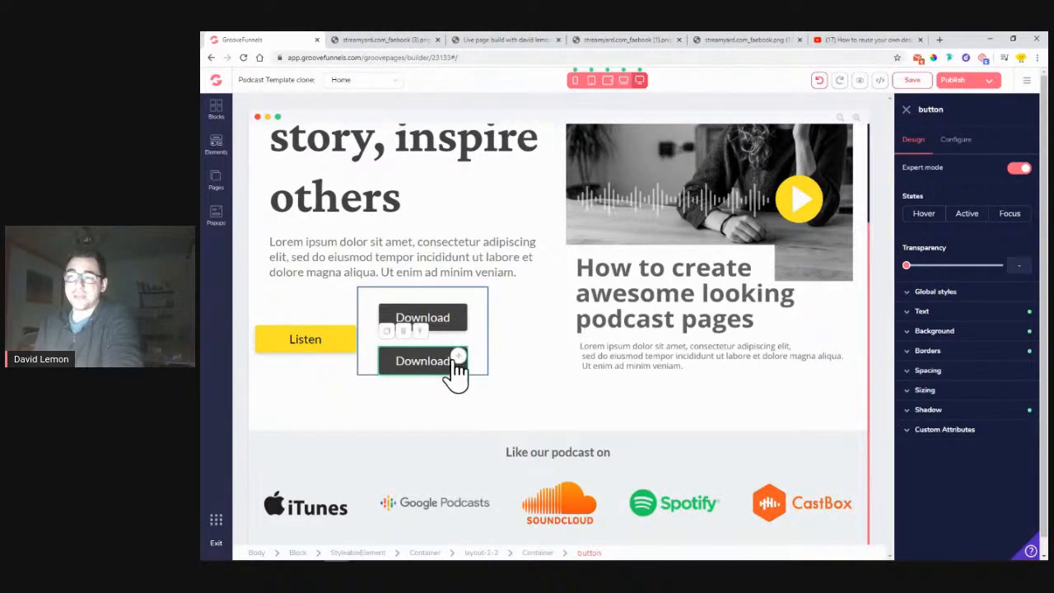
pyautogui.click(420, 331)
pyautogui.click(644, 331)
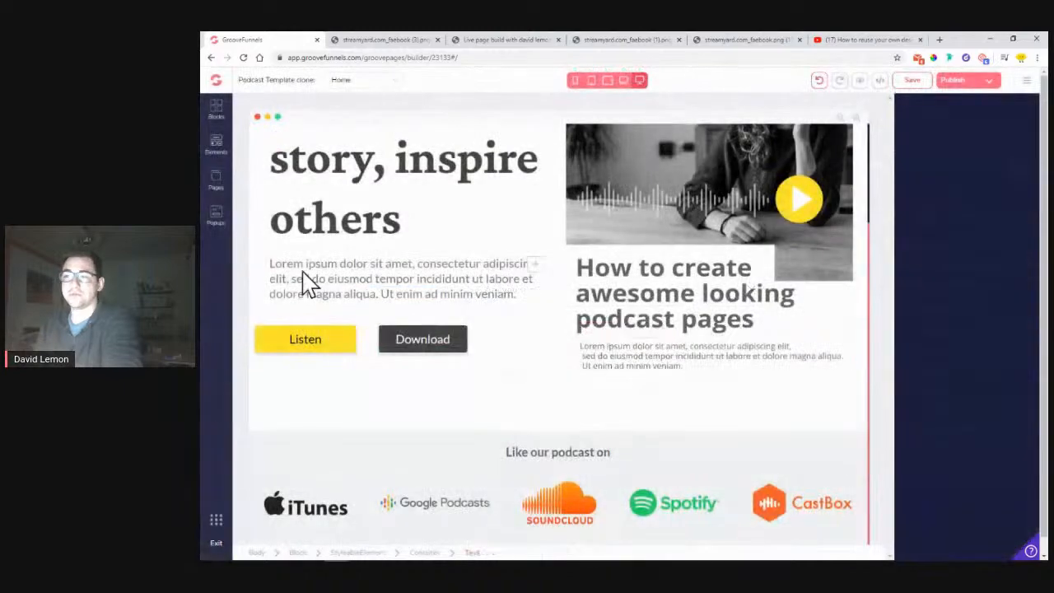
# Step: Save the styling of the "YES! Add To My Order" button on Page 8 copy as a new global style named "yellow YES button"
pyautogui.click(217, 188)
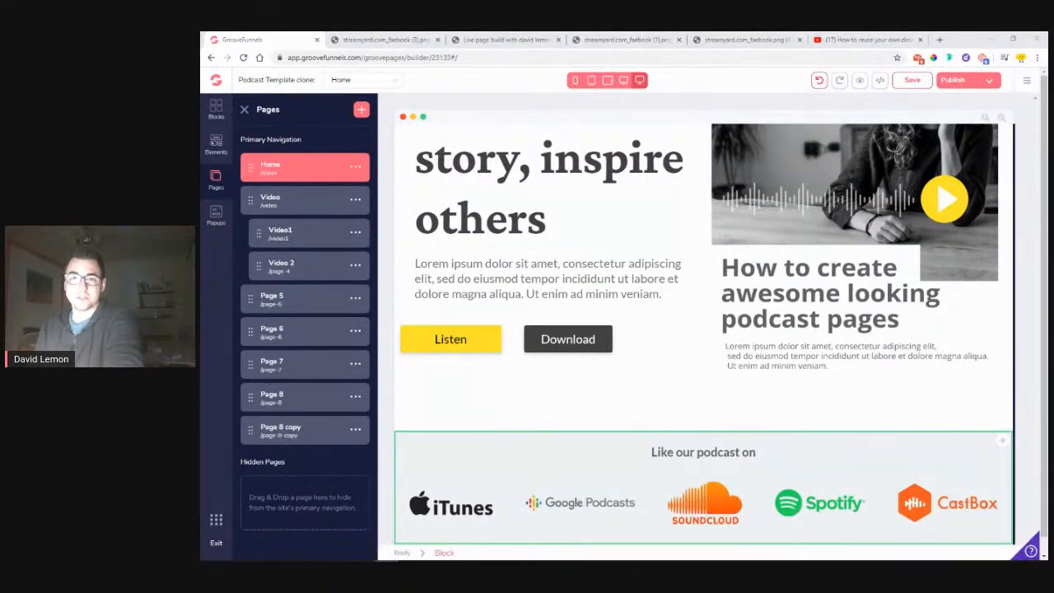
pyautogui.click(302, 432)
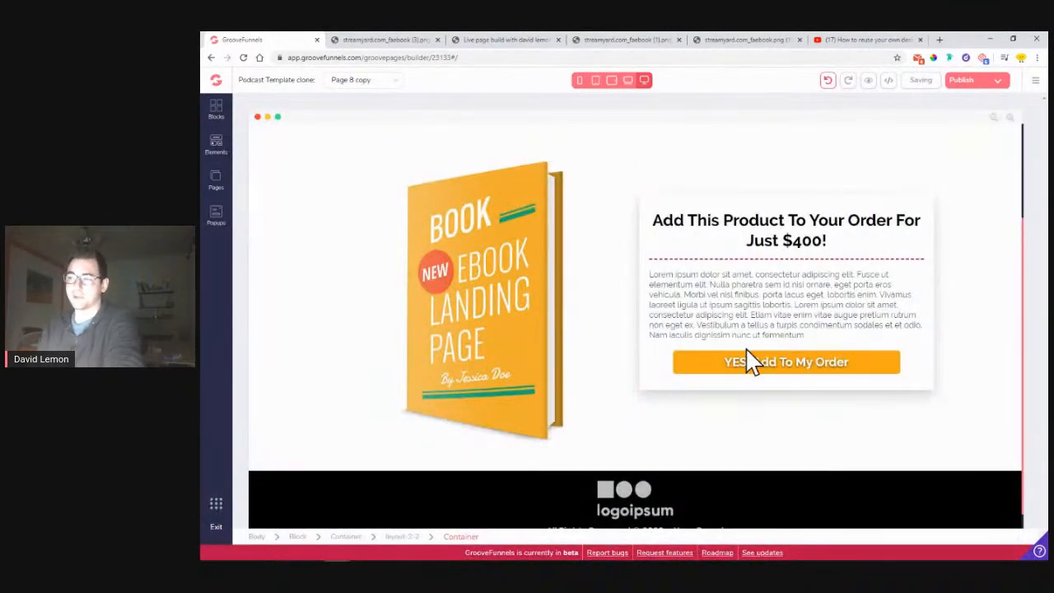
pyautogui.click(696, 377)
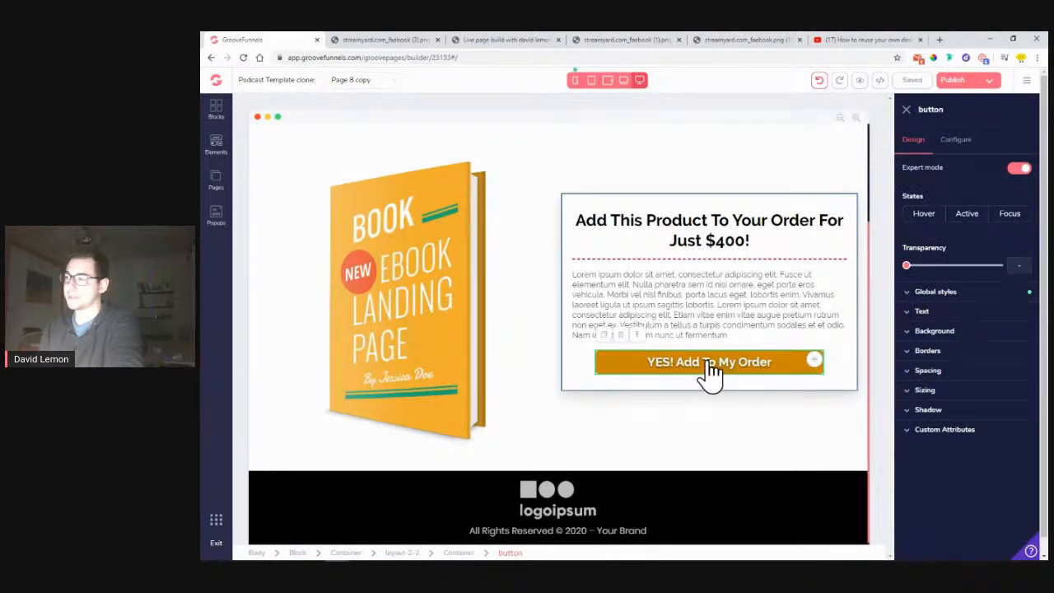
pyautogui.click(935, 294)
pyautogui.click(940, 318)
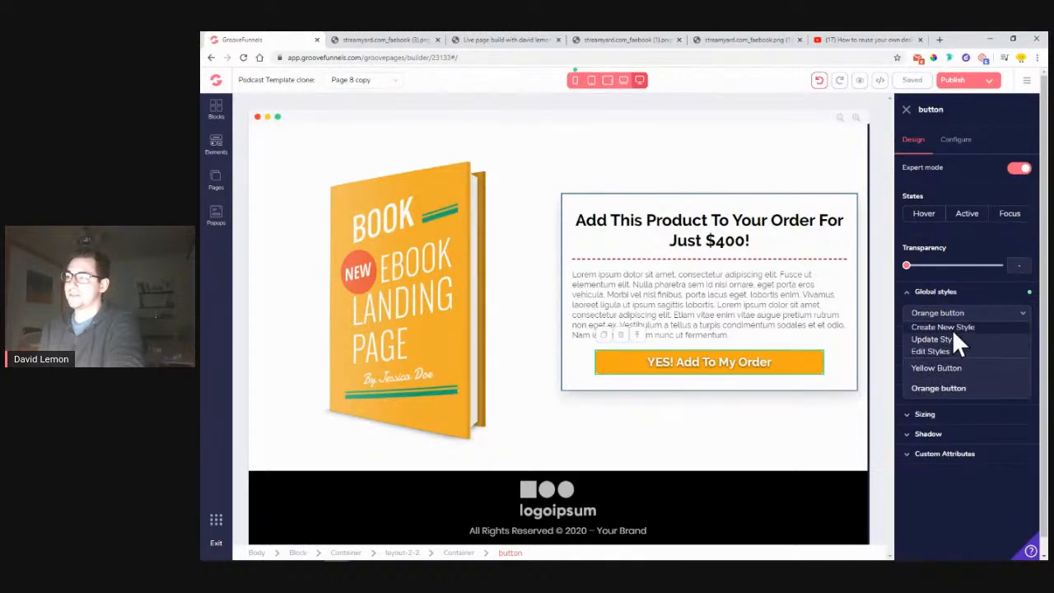
pyautogui.click(953, 329)
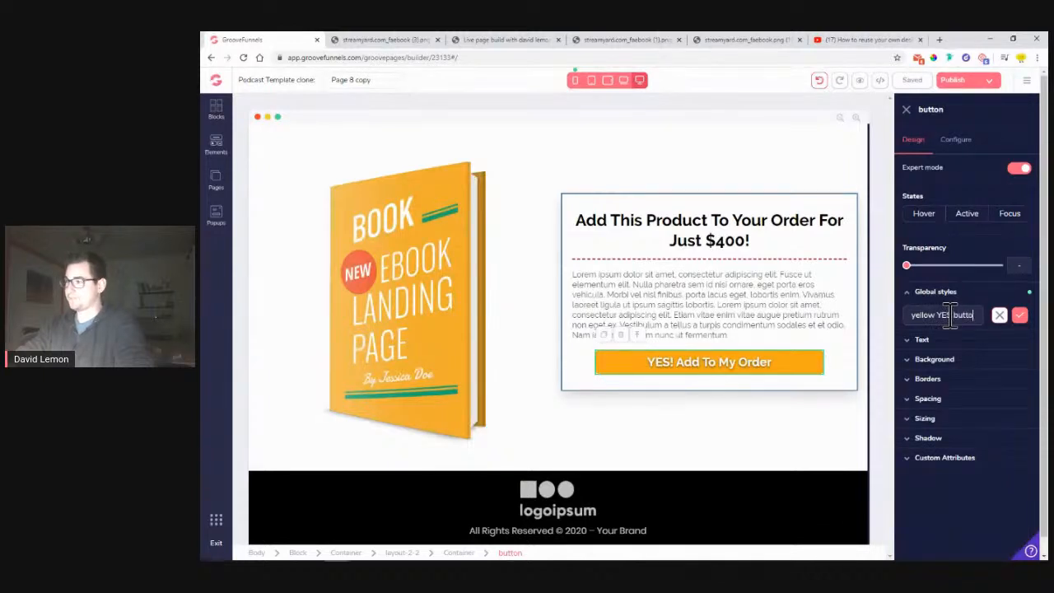
pyautogui.write('yellow YES button')
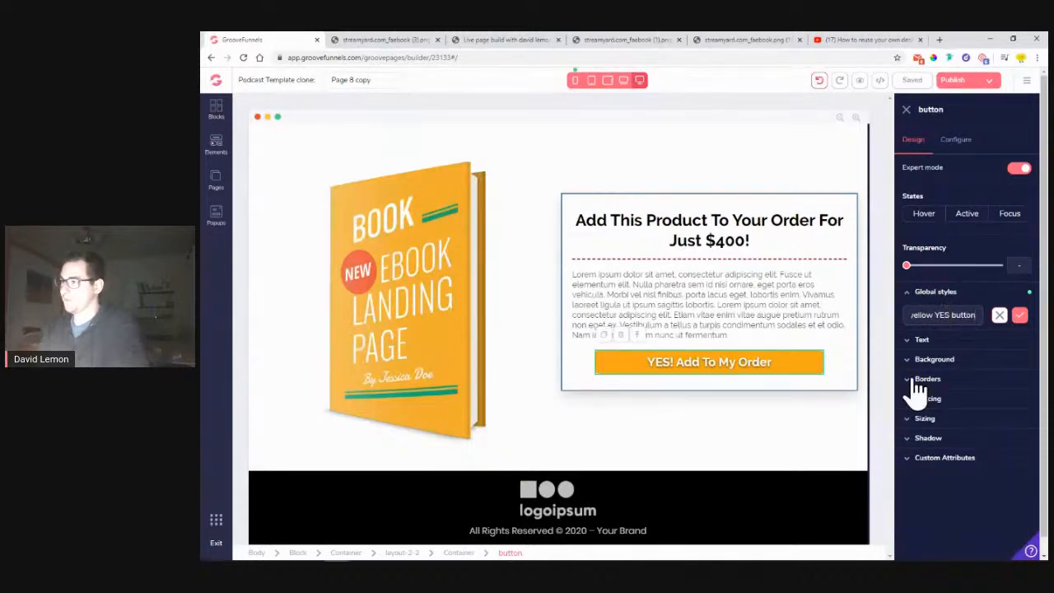
pyautogui.click(1021, 316)
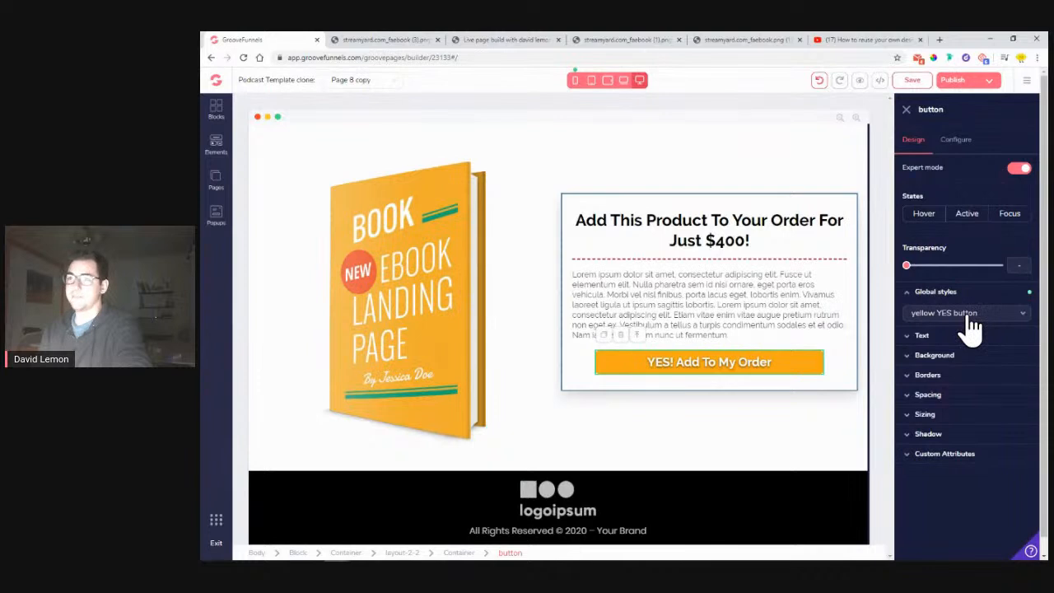
# Step: Review the saved global styles and the management options available for "yellow YES button"
pyautogui.click(1023, 314)
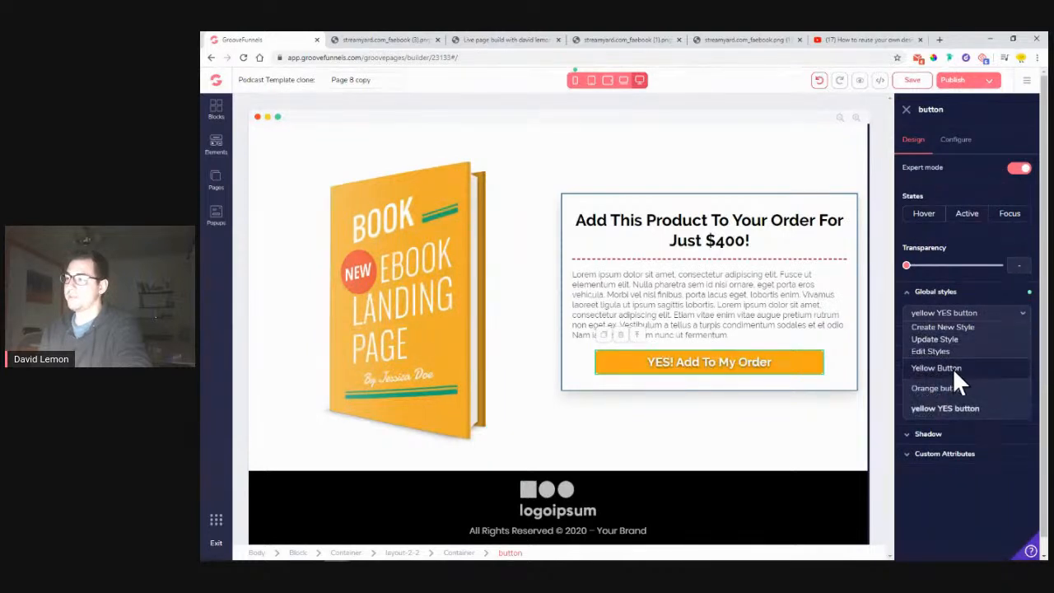
pyautogui.click(934, 350)
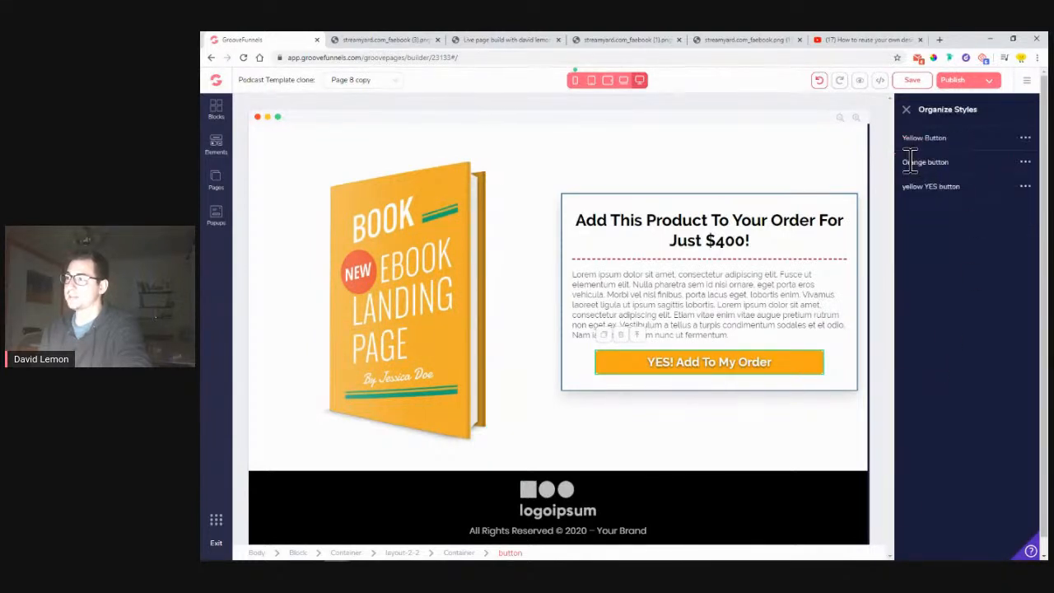
pyautogui.click(1026, 188)
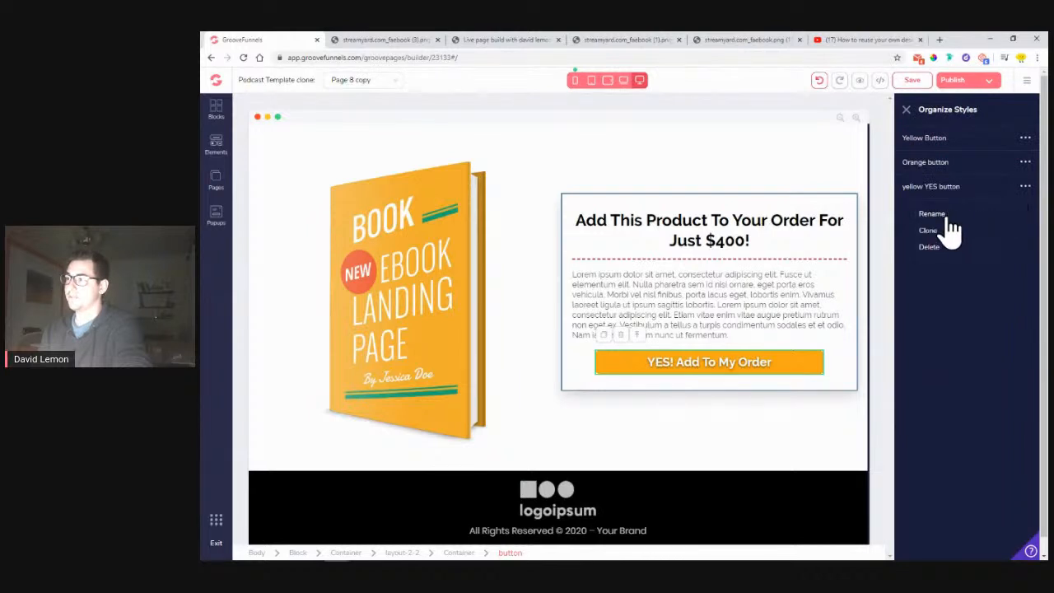
pyautogui.click(907, 111)
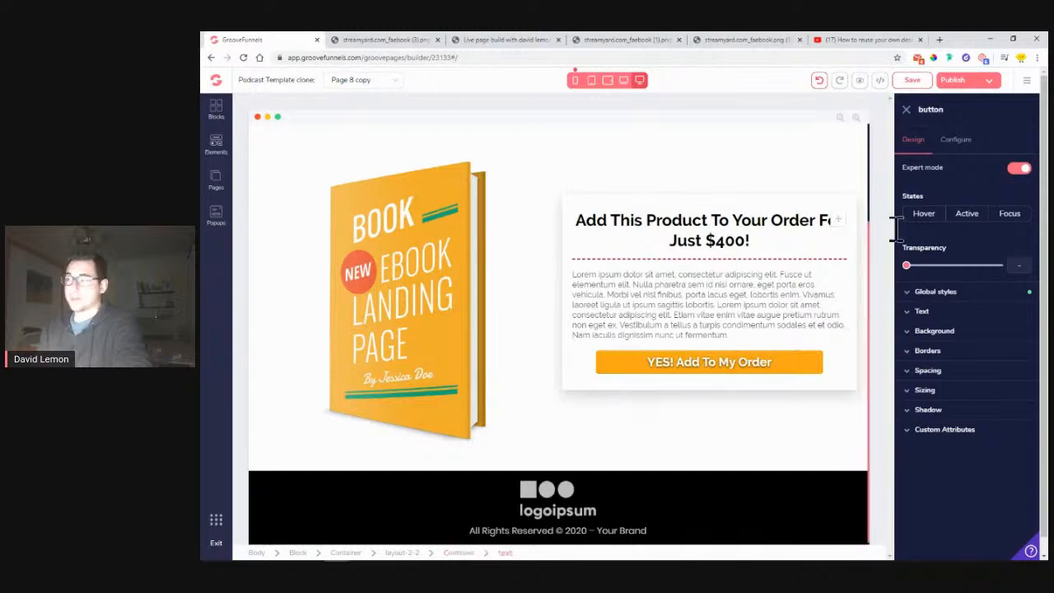
# Step: Apply the "yellow YES button" global style to the Home page's Download button and check its text and link configuration
pyautogui.click(217, 181)
pyautogui.click(285, 176)
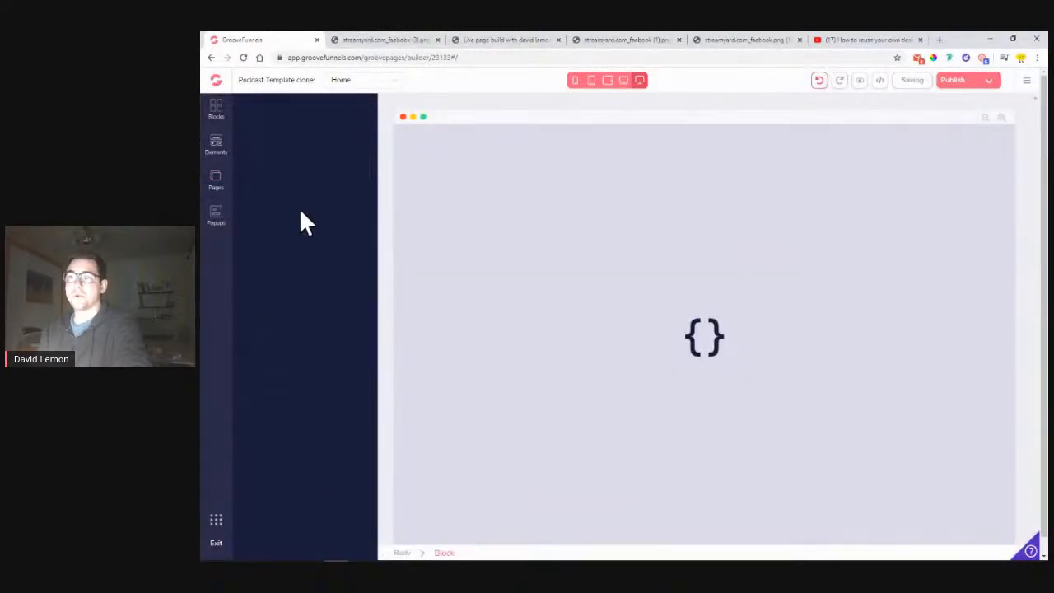
pyautogui.scroll(-3, 819, 280)
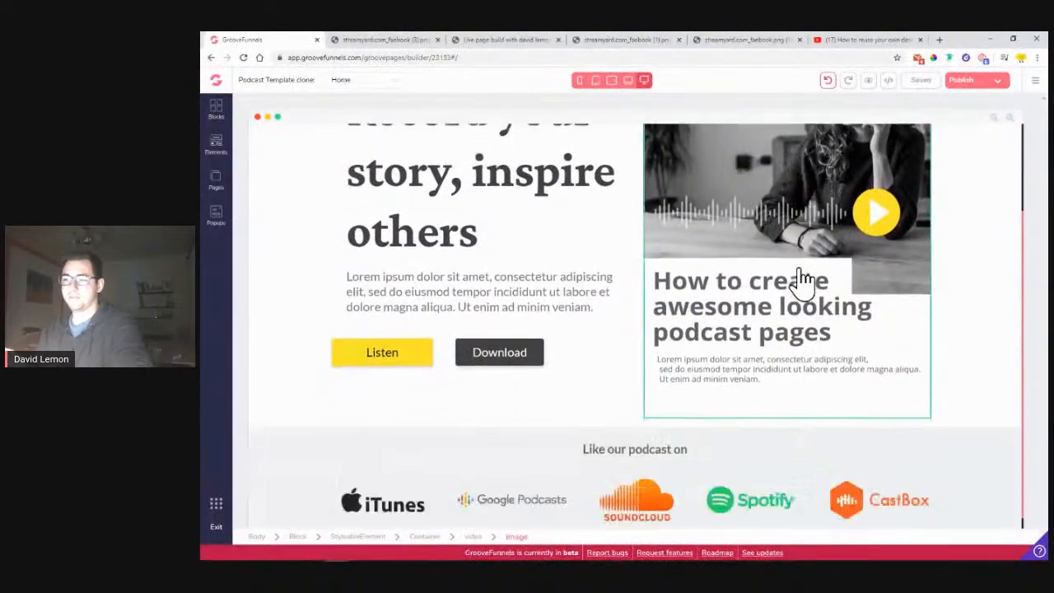
pyautogui.click(489, 350)
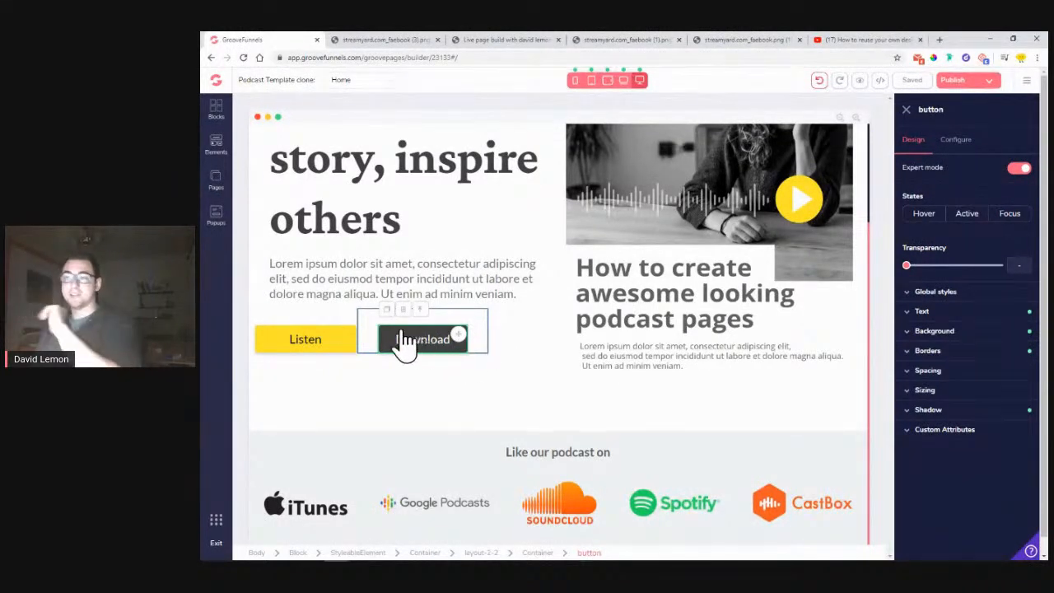
pyautogui.click(921, 294)
pyautogui.click(947, 315)
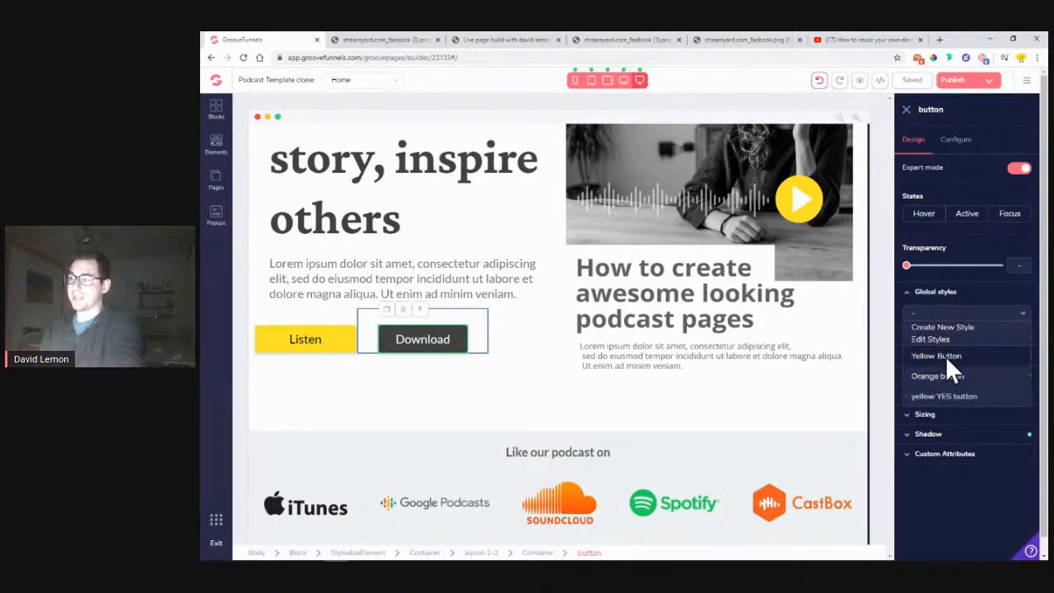
pyautogui.click(945, 395)
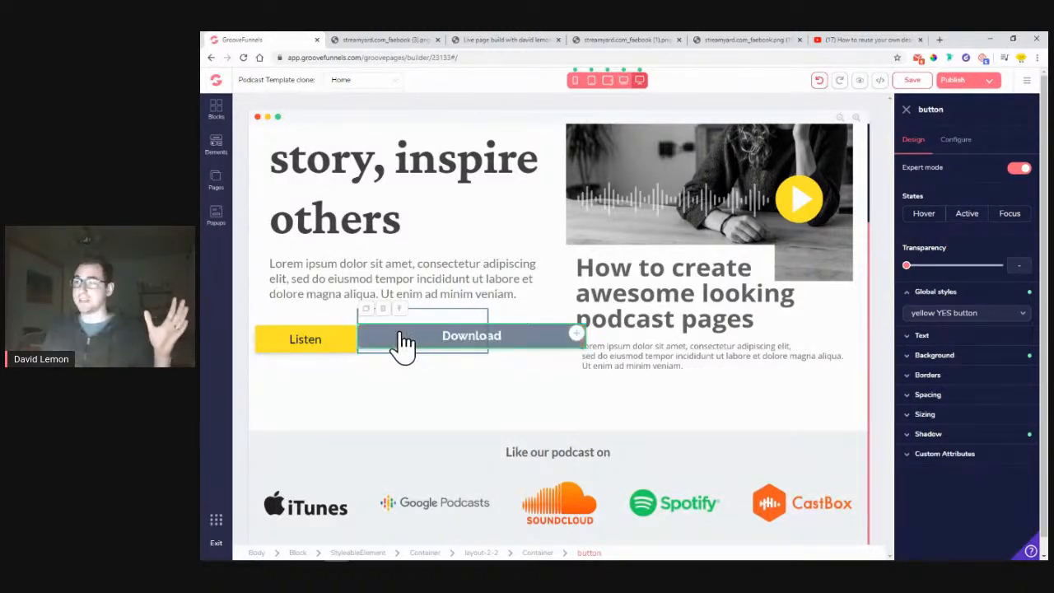
pyautogui.click(956, 142)
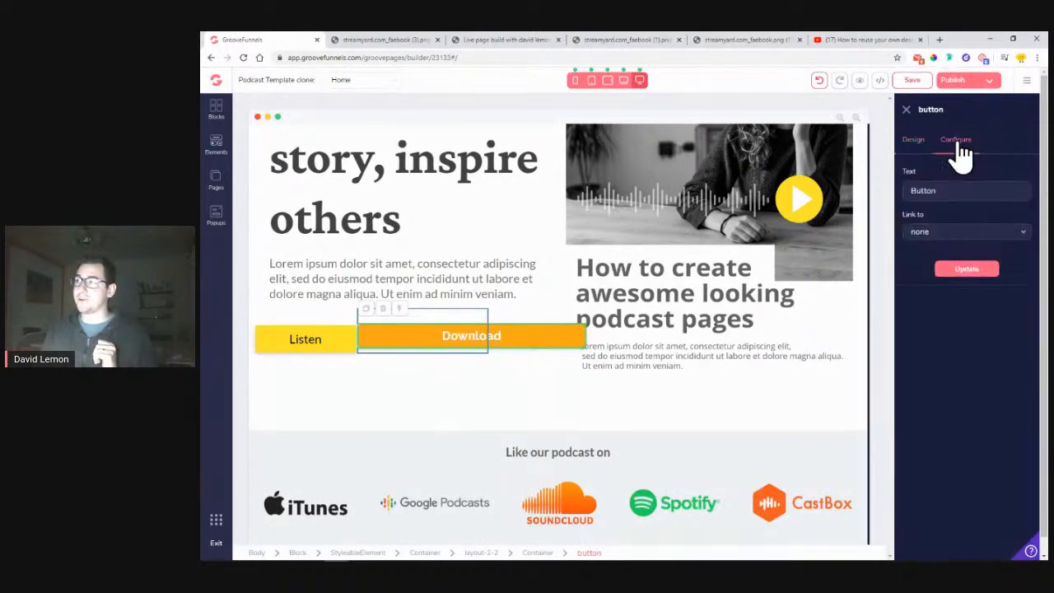
pyautogui.click(914, 142)
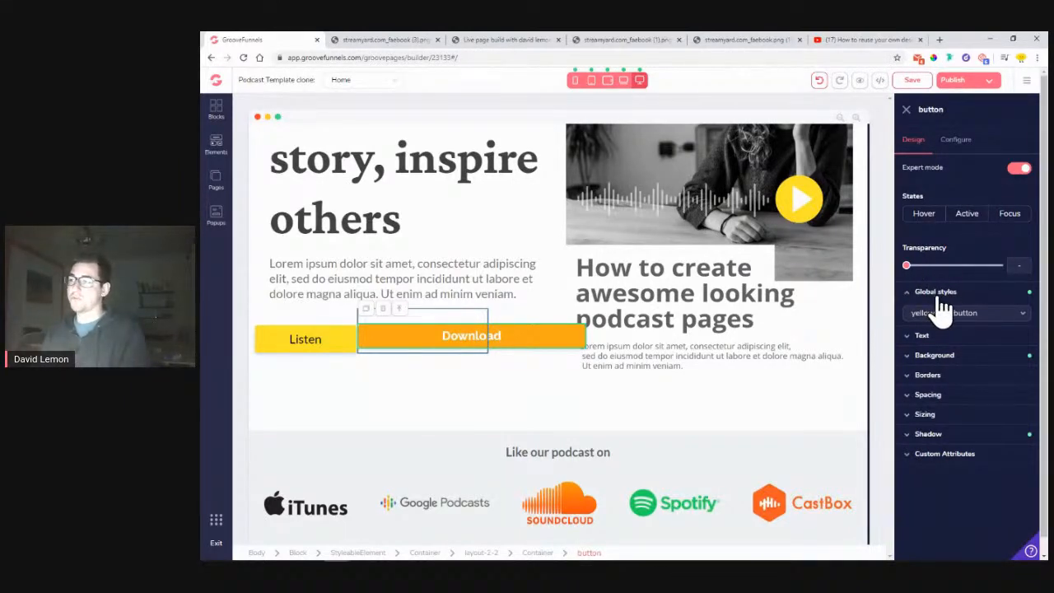
# Step: Examine the global style choices for the "Record your story, inspire others" headline and bring up the page list
pyautogui.scroll(2, 742, 297)
pyautogui.click(355, 246)
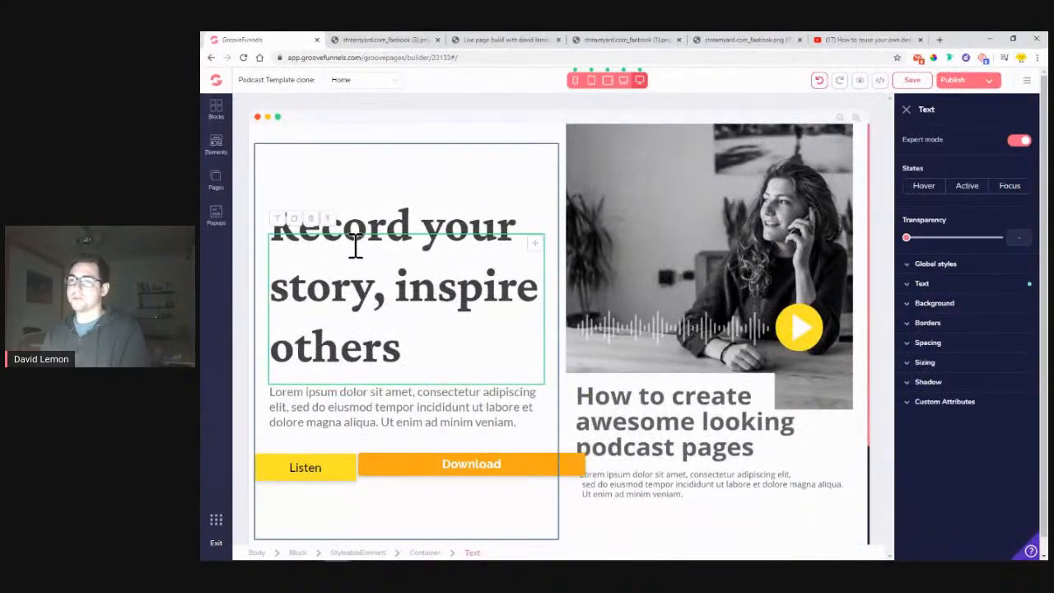
pyautogui.click(922, 283)
pyautogui.click(940, 265)
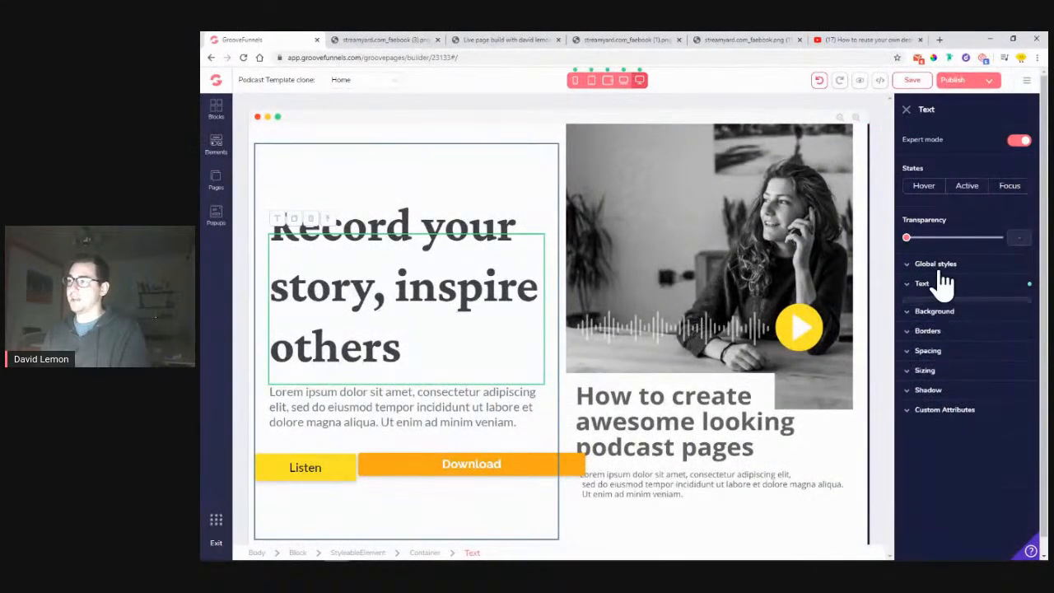
pyautogui.click(953, 288)
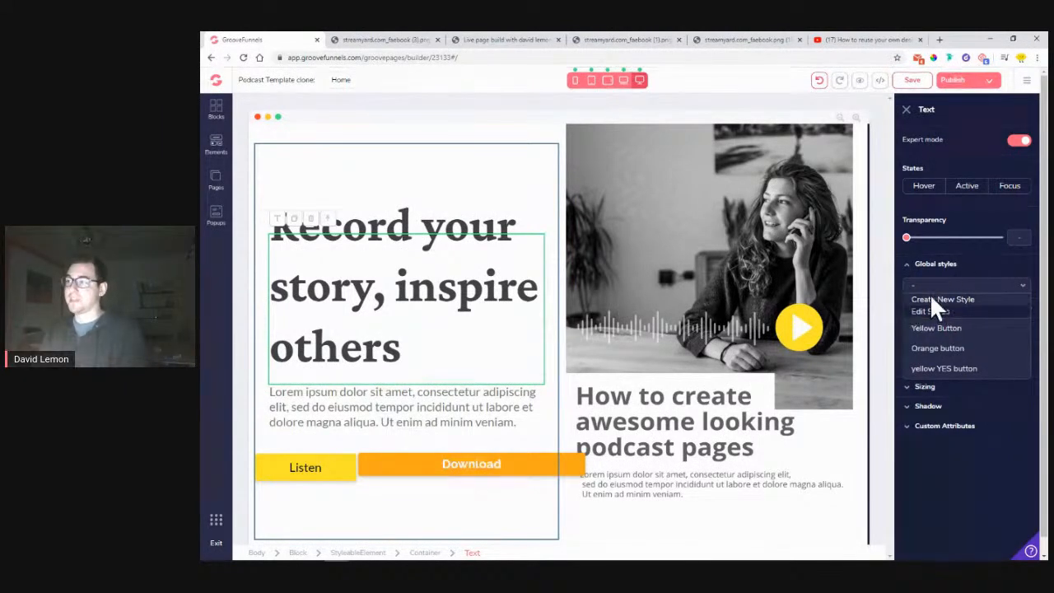
pyautogui.click(217, 183)
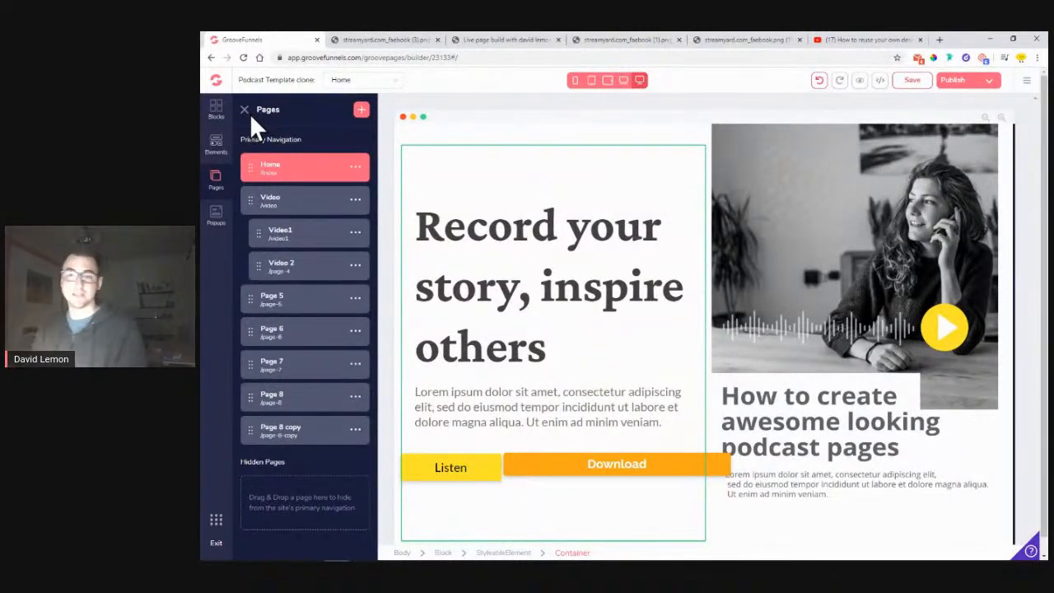
# Step: Open the "Attention If You Want To Do Business Online" site and examine the global style choices for its "GET YOUR HANDS ON THIS FREE OFFER NOW!" button
pyautogui.click(245, 110)
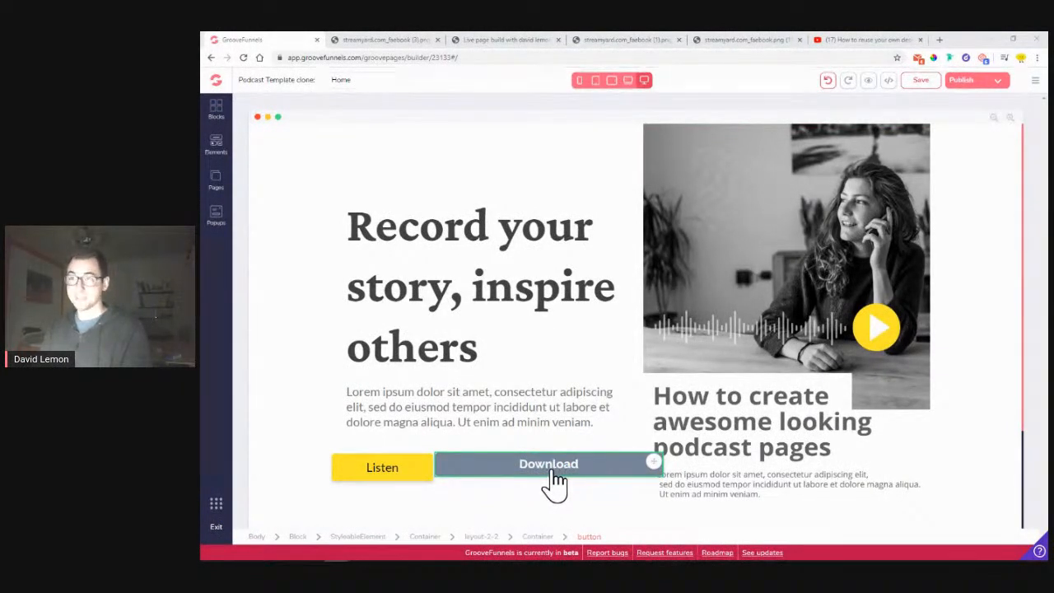
pyautogui.click(212, 57)
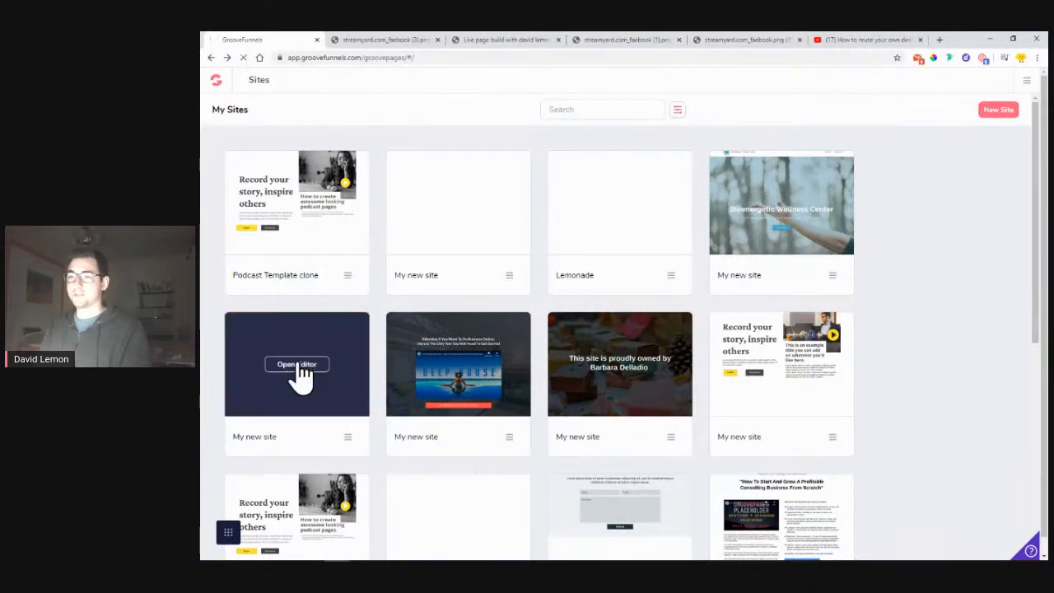
pyautogui.click(302, 365)
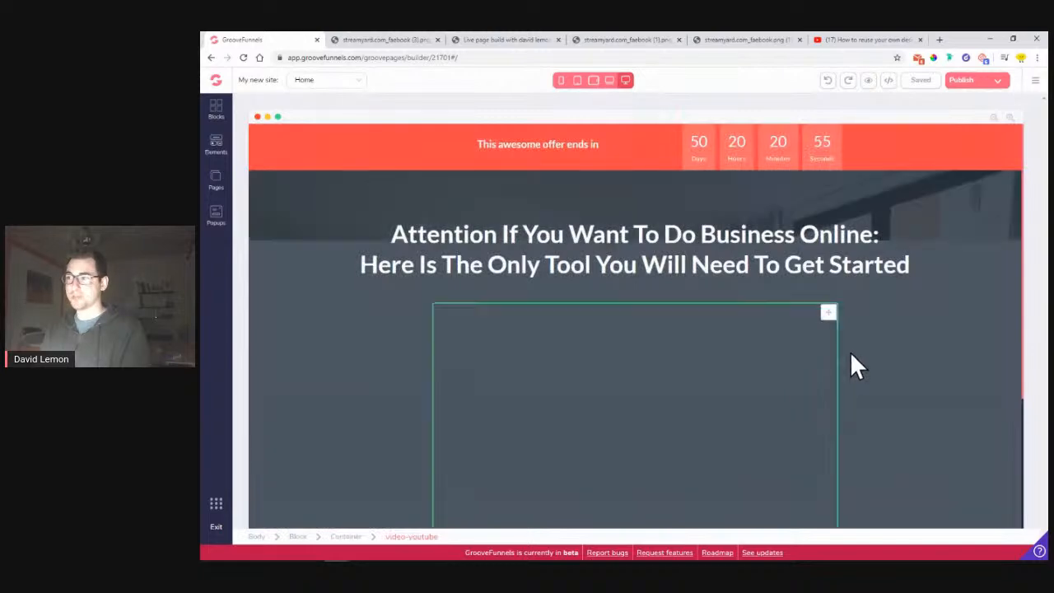
pyautogui.scroll(-3, 742, 387)
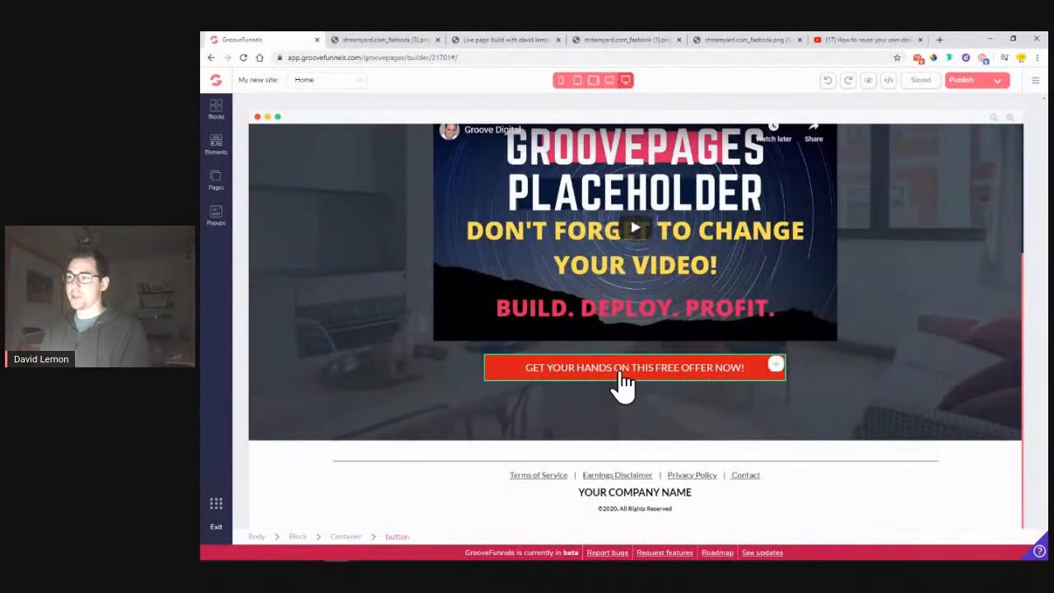
pyautogui.click(624, 384)
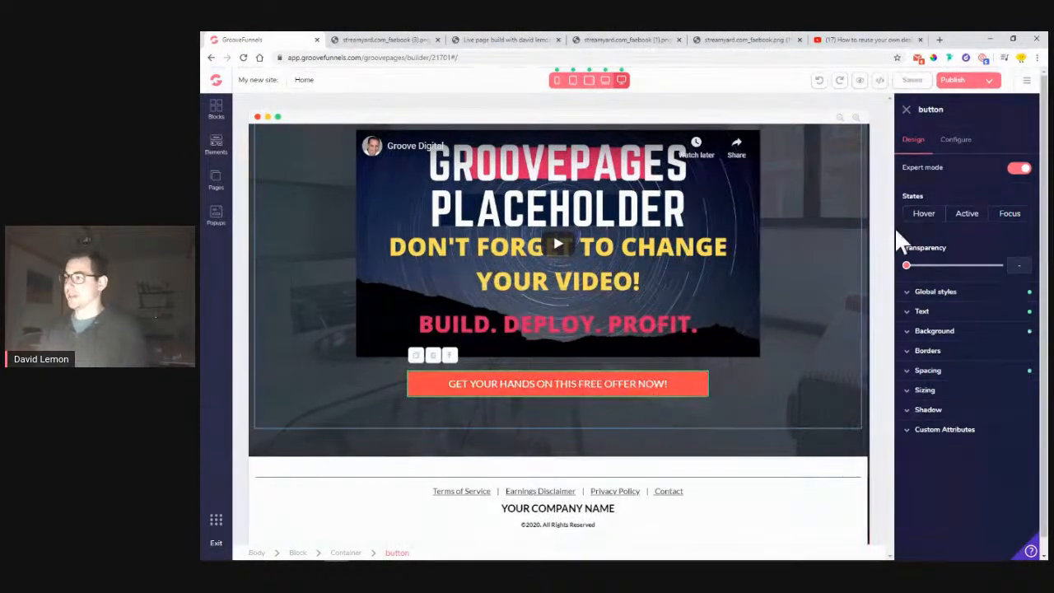
pyautogui.click(944, 292)
pyautogui.click(962, 321)
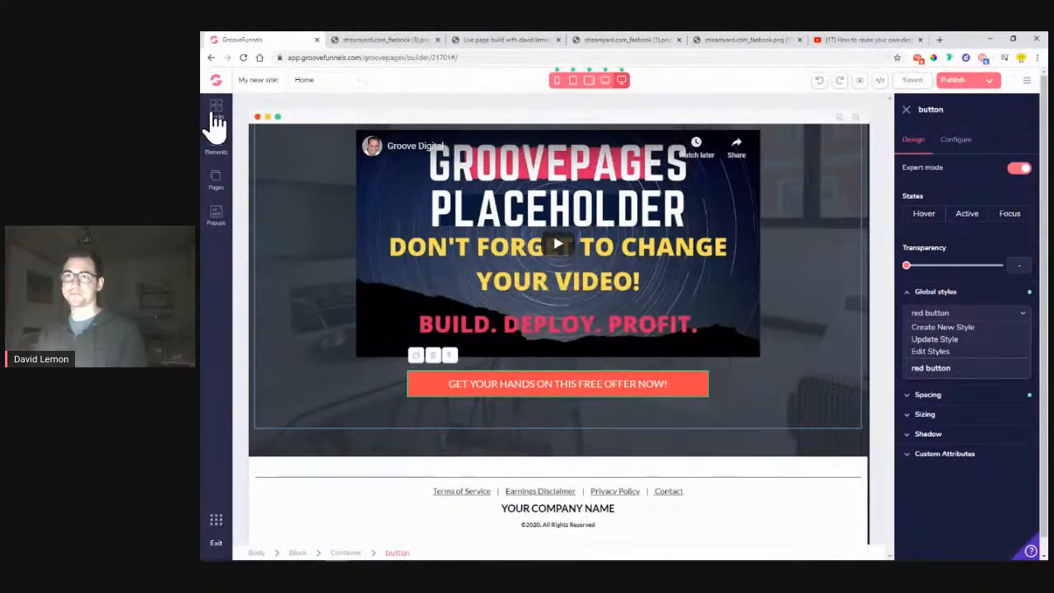
# Step: Reopen the Podcast Template clone site in the editor and check the slide of editing speed tips
pyautogui.click(210, 60)
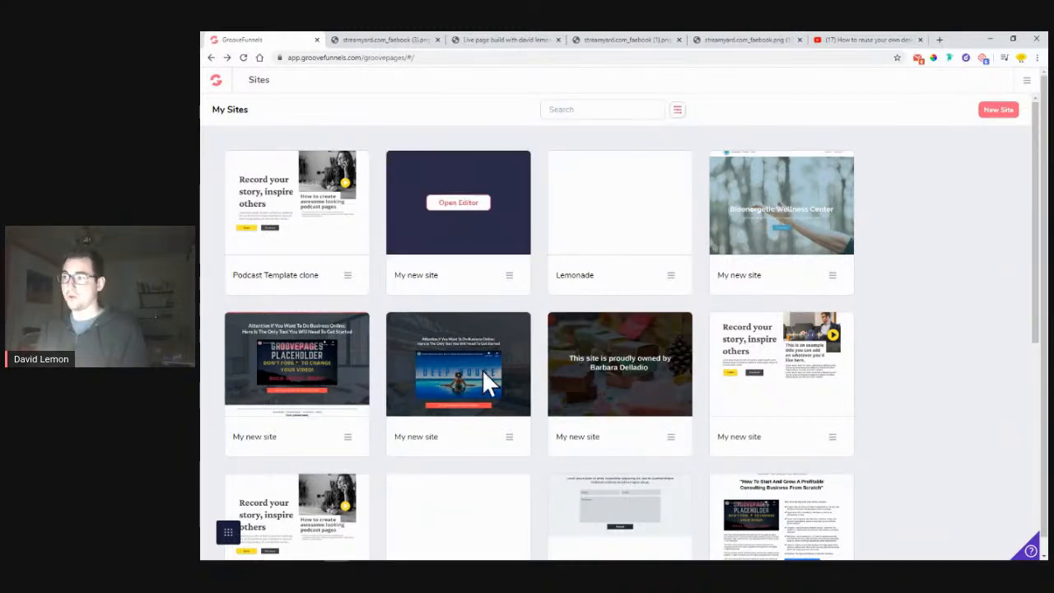
pyautogui.click(306, 203)
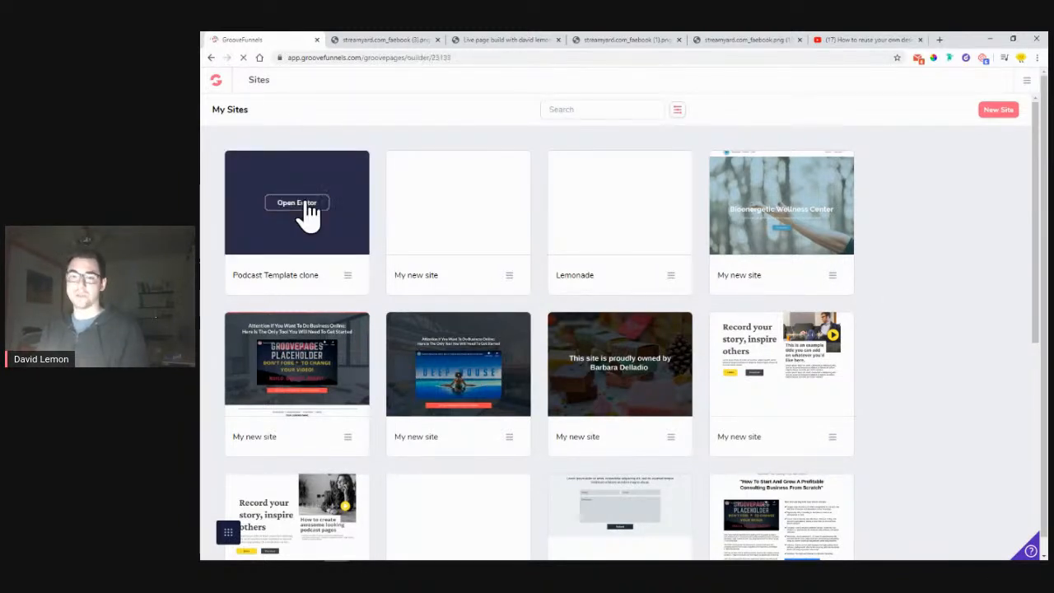
pyautogui.click(380, 39)
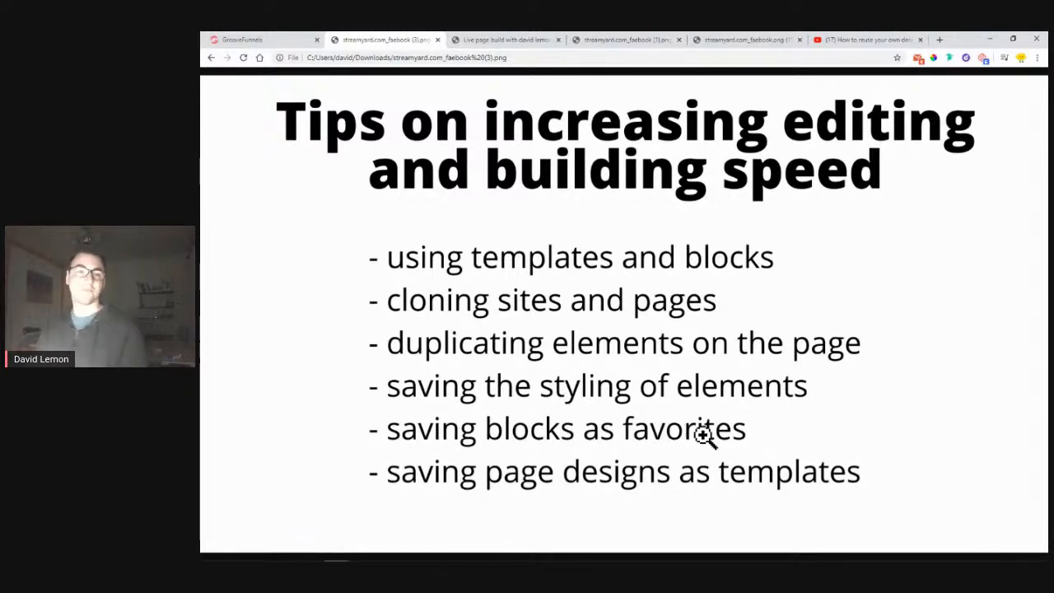
pyautogui.click(285, 39)
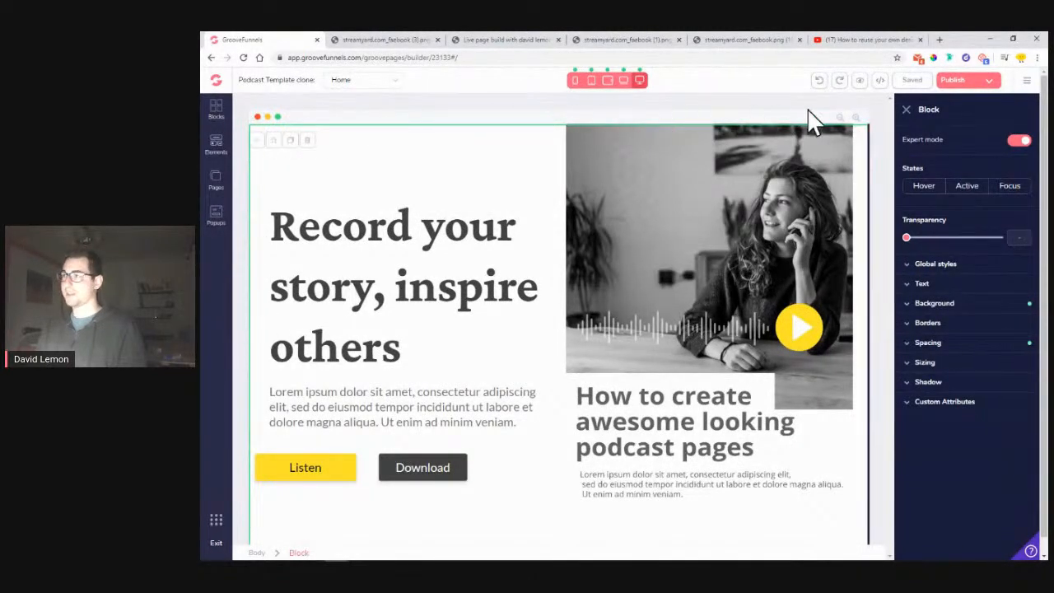
# Step: Read the Save Block note for the podcast hero block without saving, and review the designed block categories
pyautogui.scroll(-2, 875, 165)
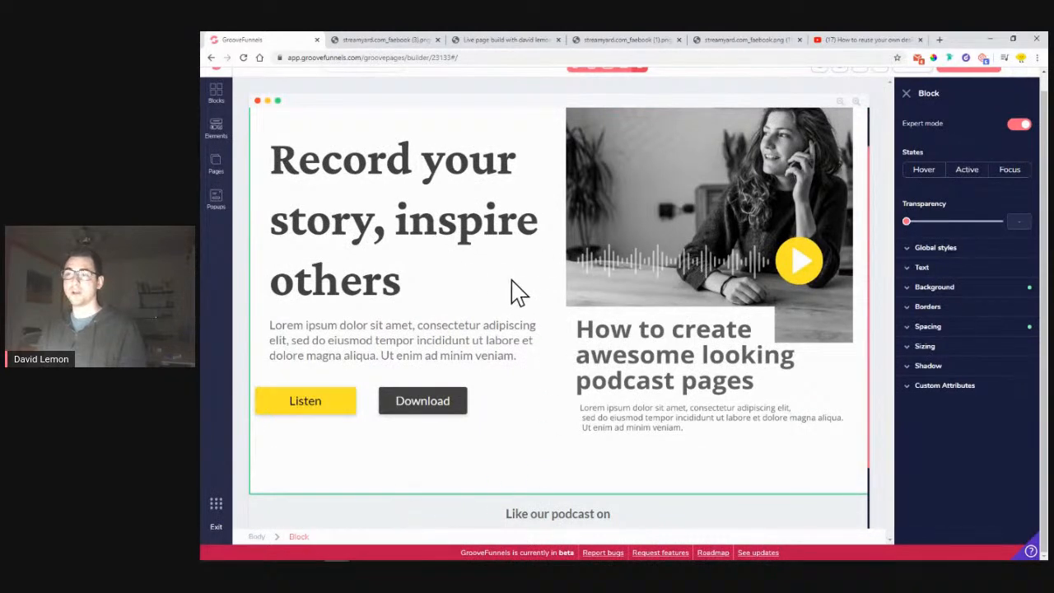
pyautogui.scroll(2, 511, 281)
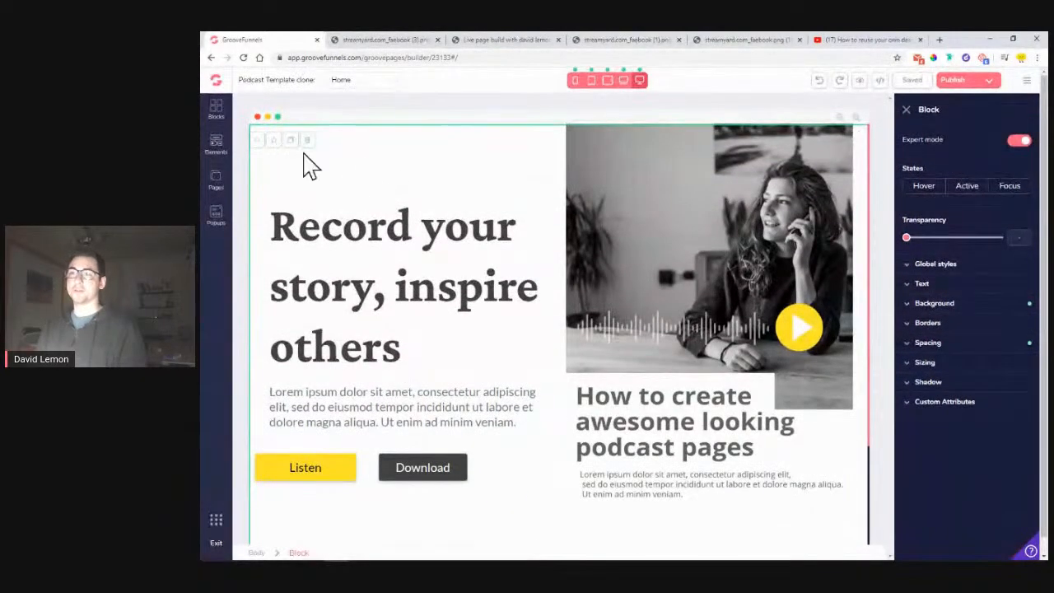
pyautogui.scroll(-4, 541, 252)
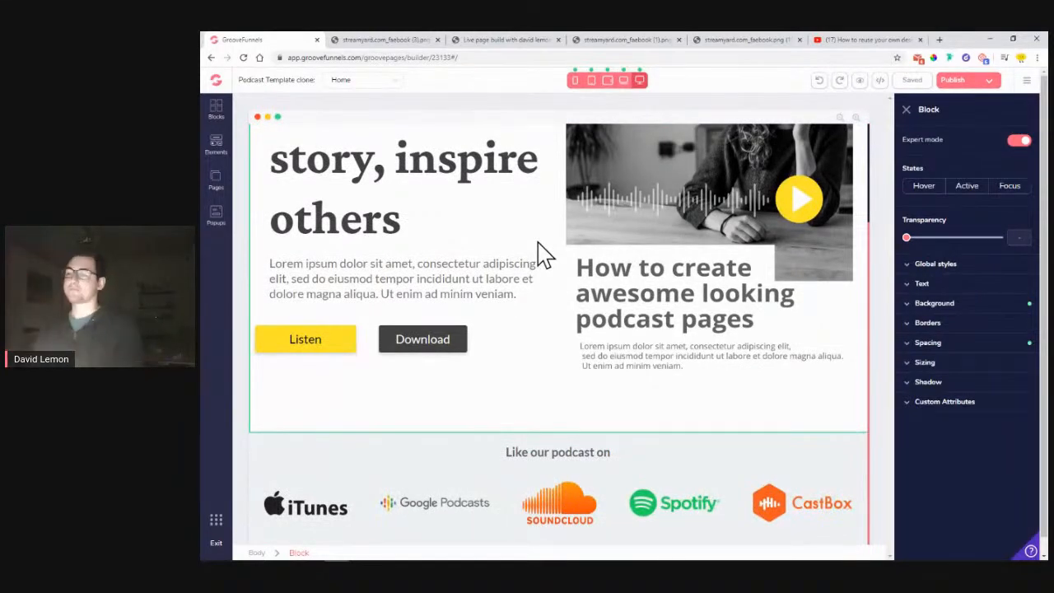
pyautogui.scroll(3, 512, 256)
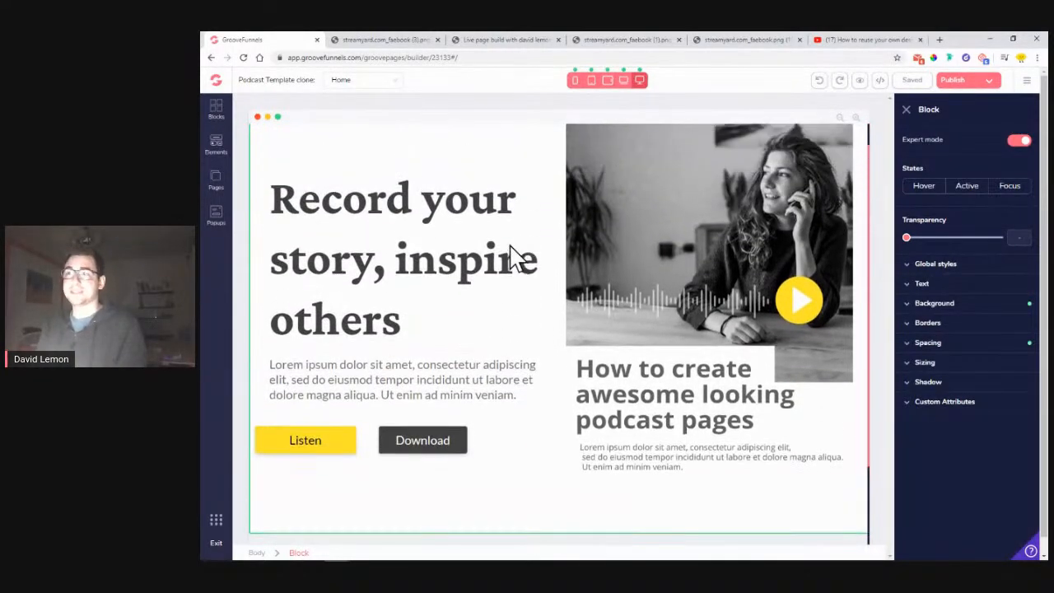
pyautogui.scroll(1, 329, 177)
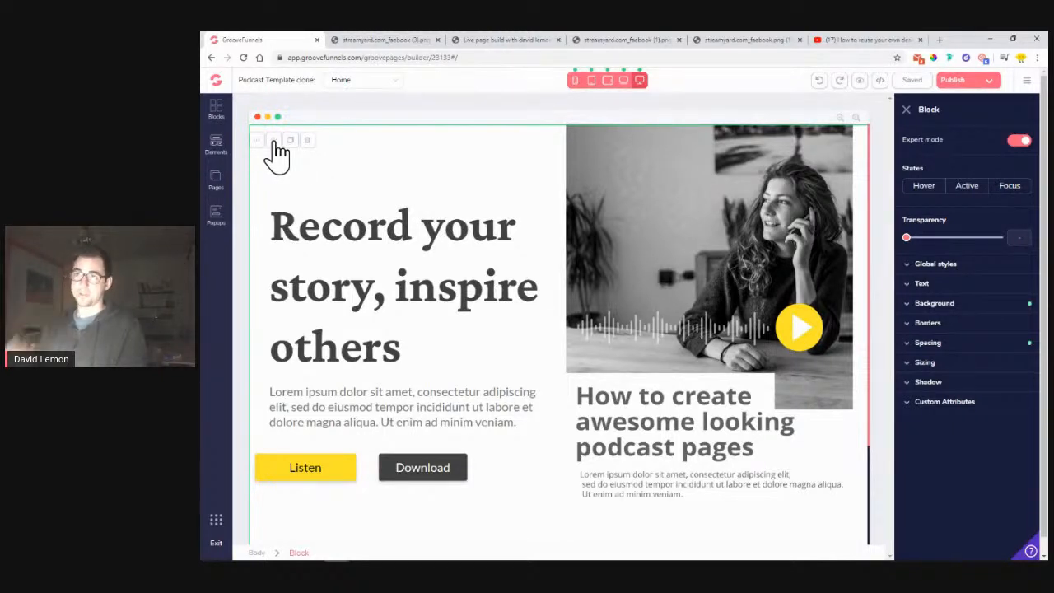
pyautogui.click(275, 141)
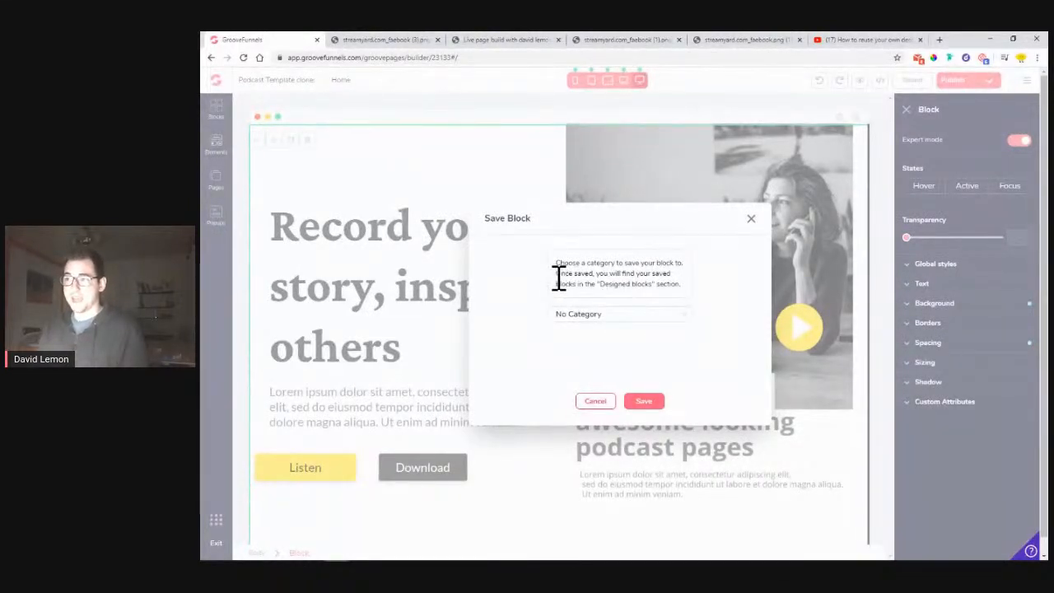
pyautogui.moveTo(560, 274); pyautogui.dragTo(597, 280)
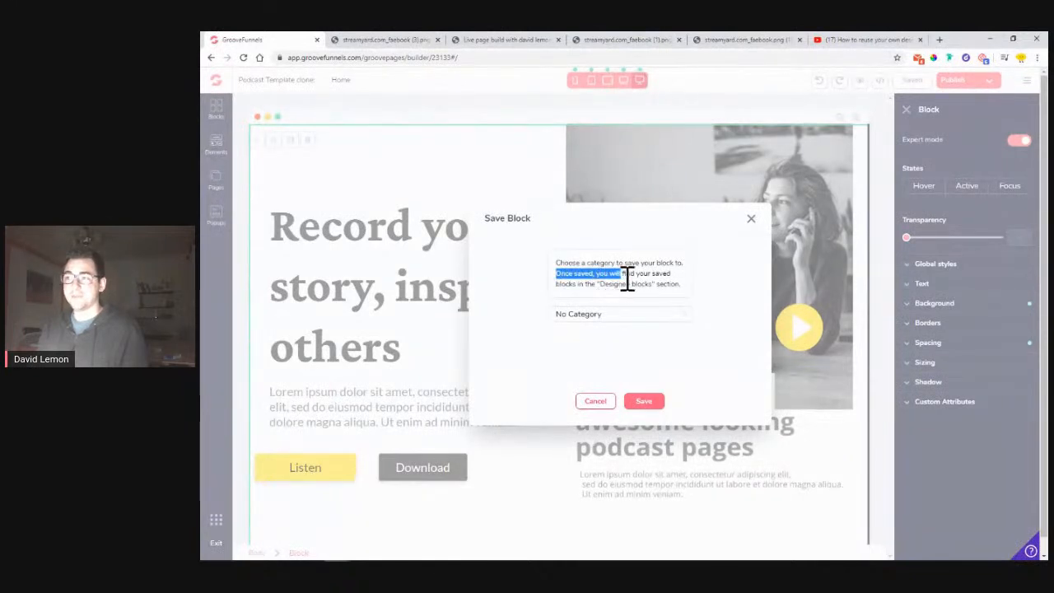
pyautogui.moveTo(664, 280)
pyautogui.mouseDown()
pyautogui.moveTo(673, 283)
pyautogui.moveTo(605, 288)
pyautogui.moveTo(678, 286)
pyautogui.mouseUp()
pyautogui.click(606, 287)
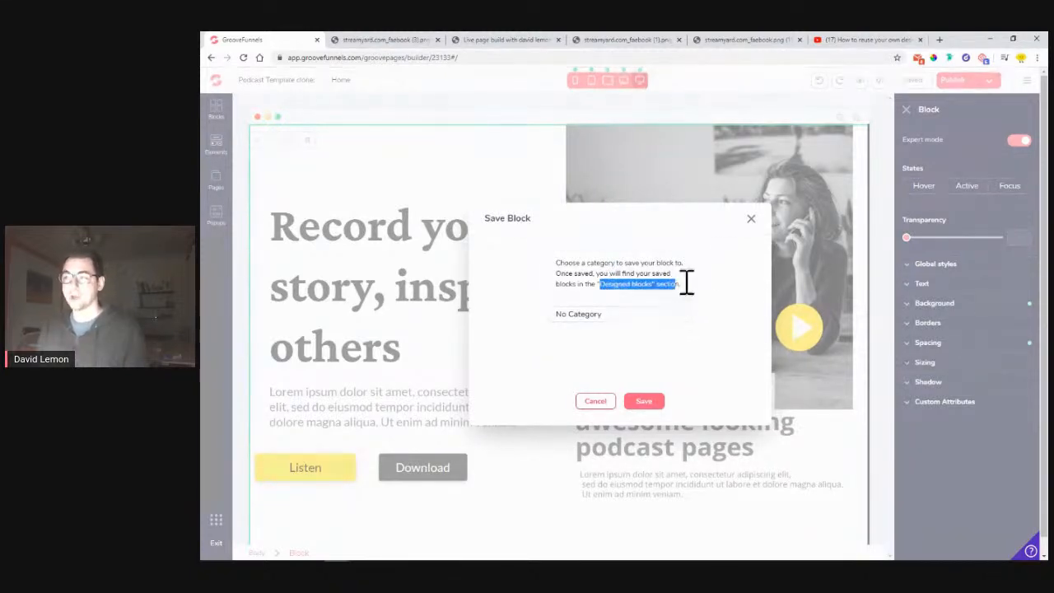
pyautogui.click(749, 220)
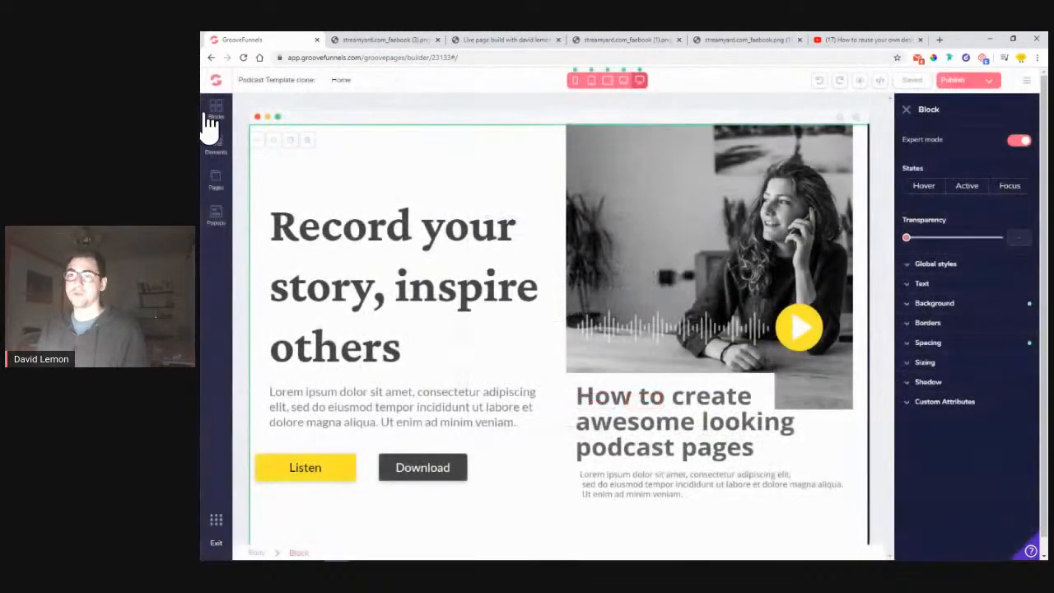
pyautogui.click(216, 115)
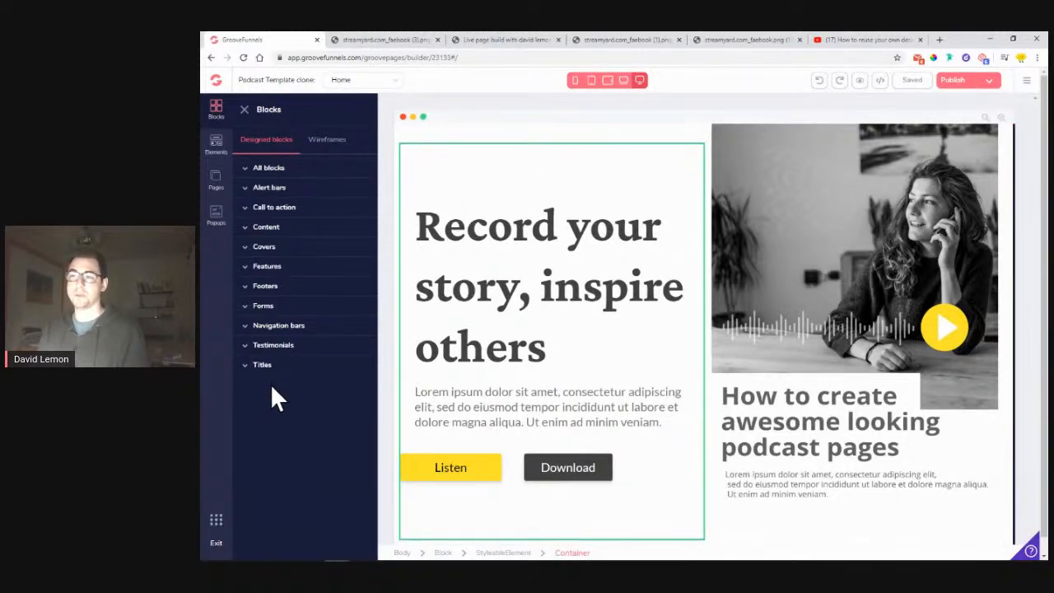
pyautogui.click(243, 109)
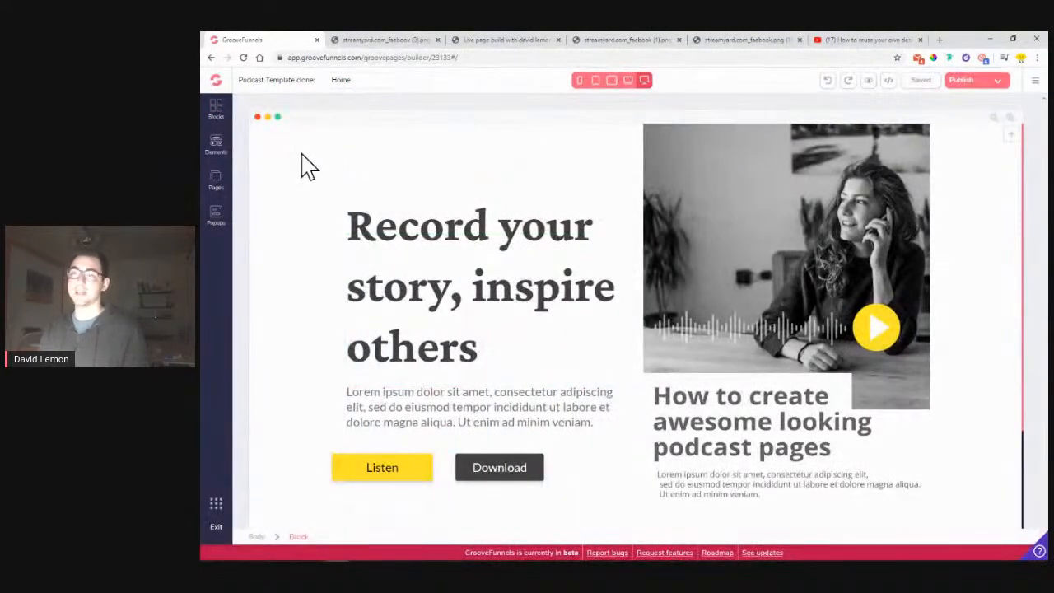
# Step: Save the "Record your story, inspire others" block as a reusable designed block in the Covers category
pyautogui.click(284, 162)
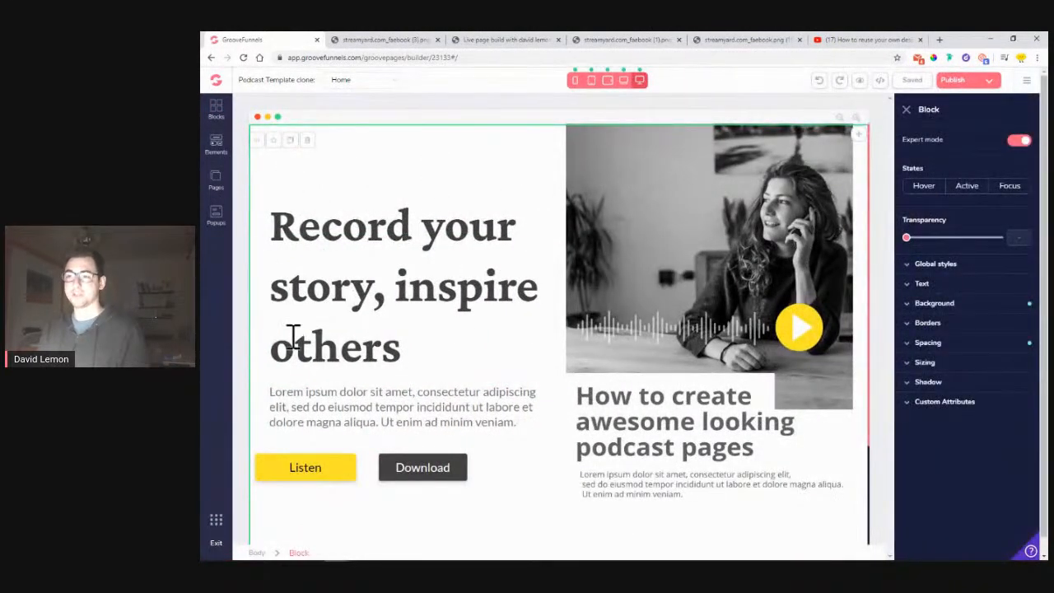
pyautogui.click(274, 144)
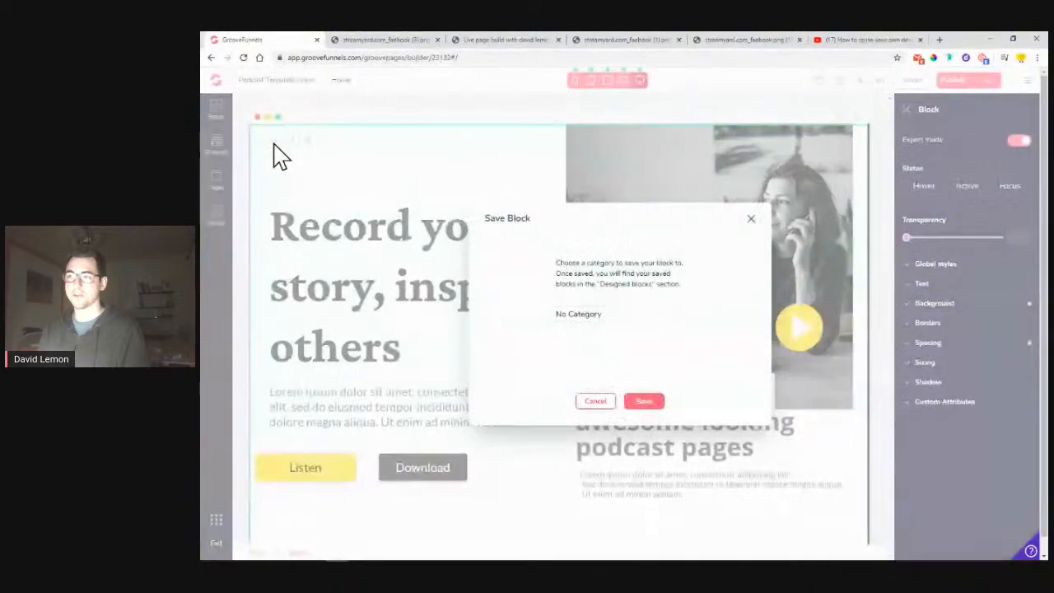
pyautogui.click(630, 317)
pyautogui.scroll(-4, 604, 357)
pyautogui.scroll(-2, 610, 357)
pyautogui.scroll(2, 608, 363)
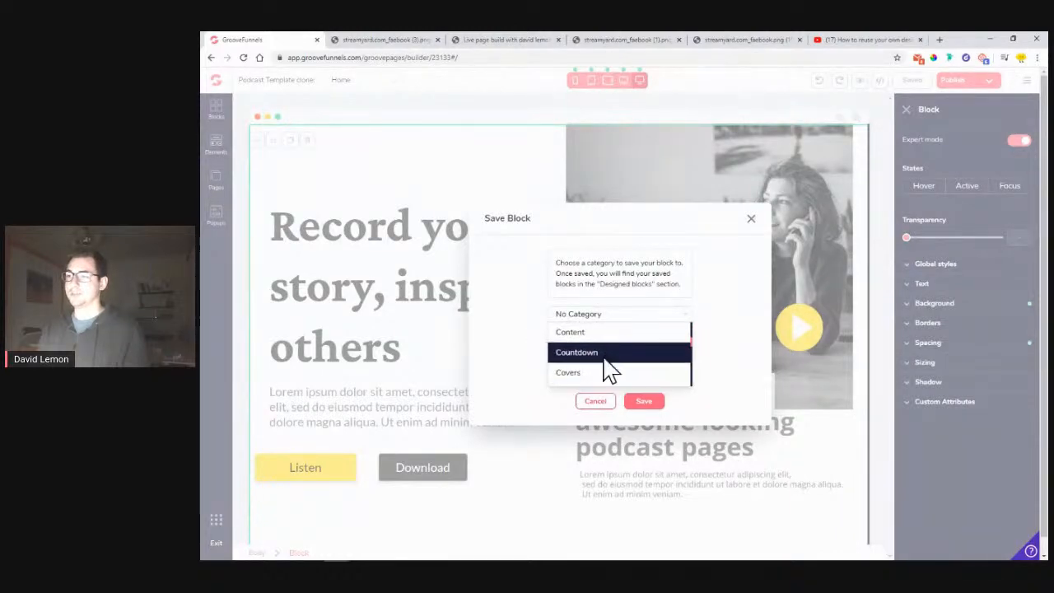
pyautogui.click(591, 375)
pyautogui.click(659, 405)
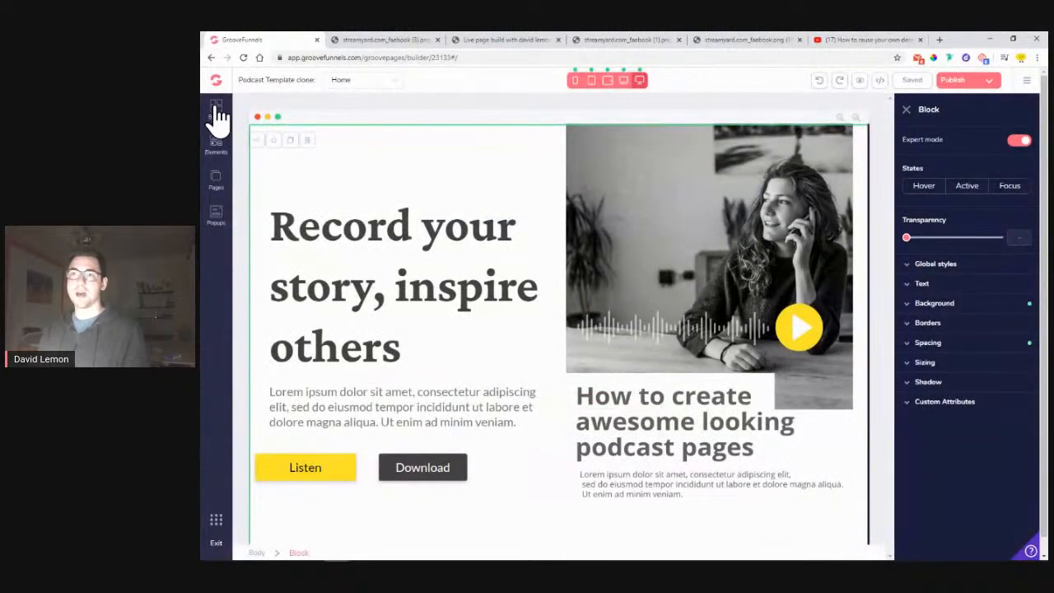
# Step: Find the saved "Record your story, inspire others" block among all designed blocks and add a copy of it to the Home page
pyautogui.click(216, 111)
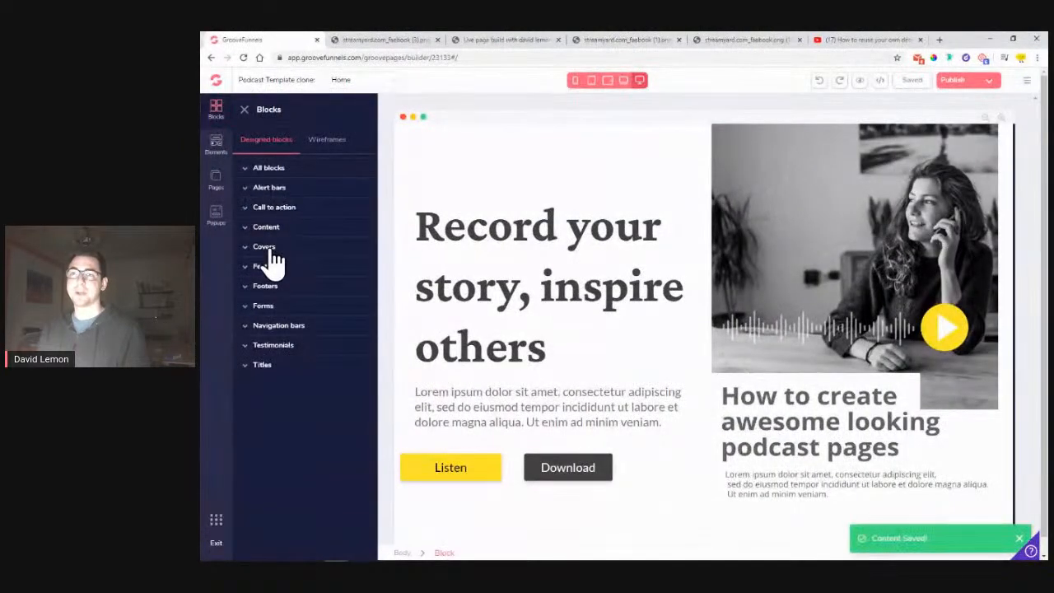
pyautogui.click(266, 168)
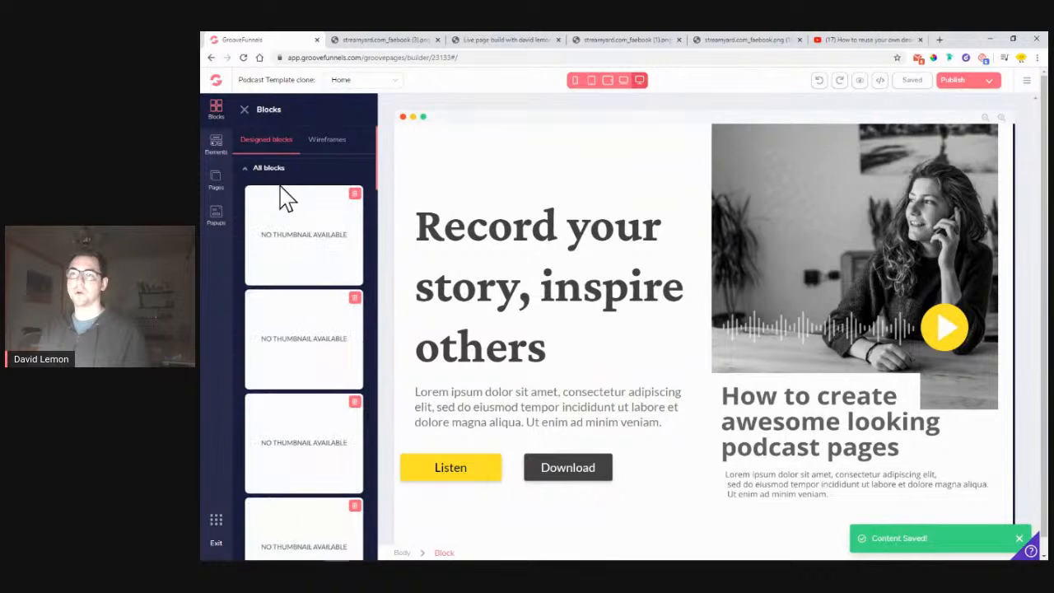
pyautogui.scroll(-10, 280, 189)
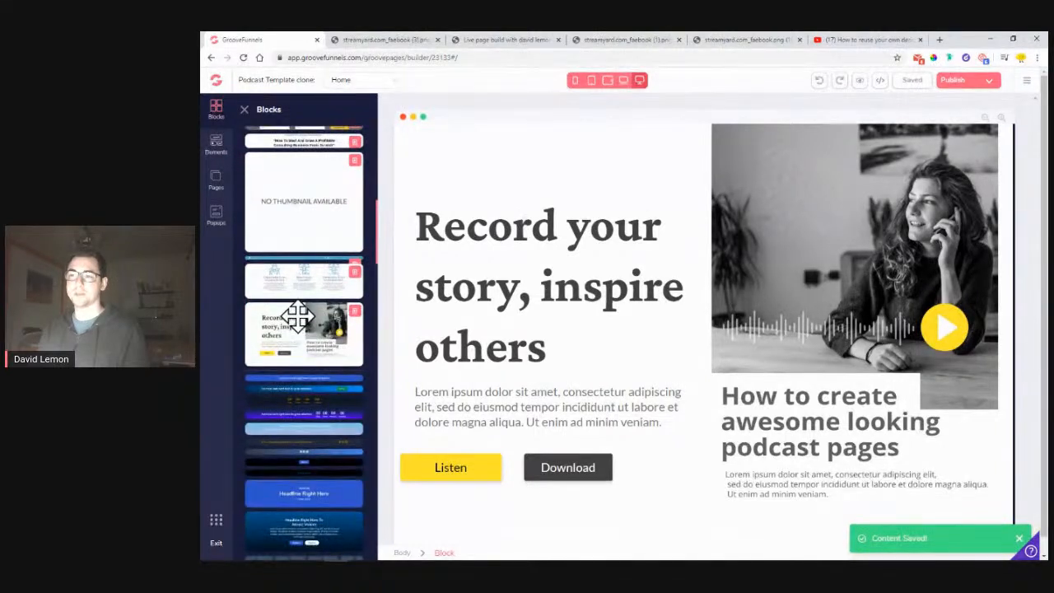
pyautogui.scroll(10, 299, 316)
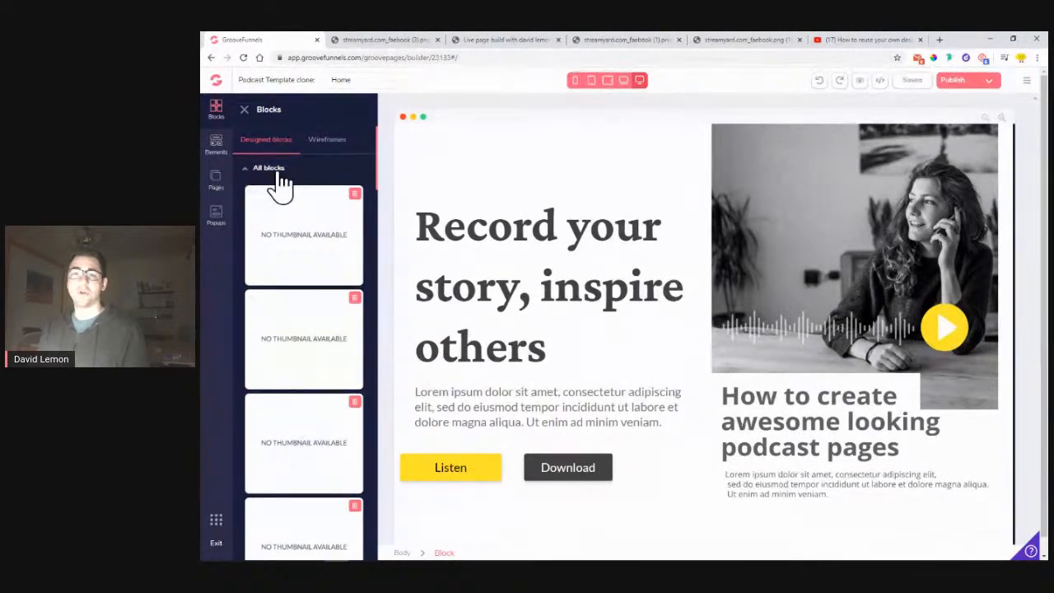
pyautogui.scroll(-2, 336, 311)
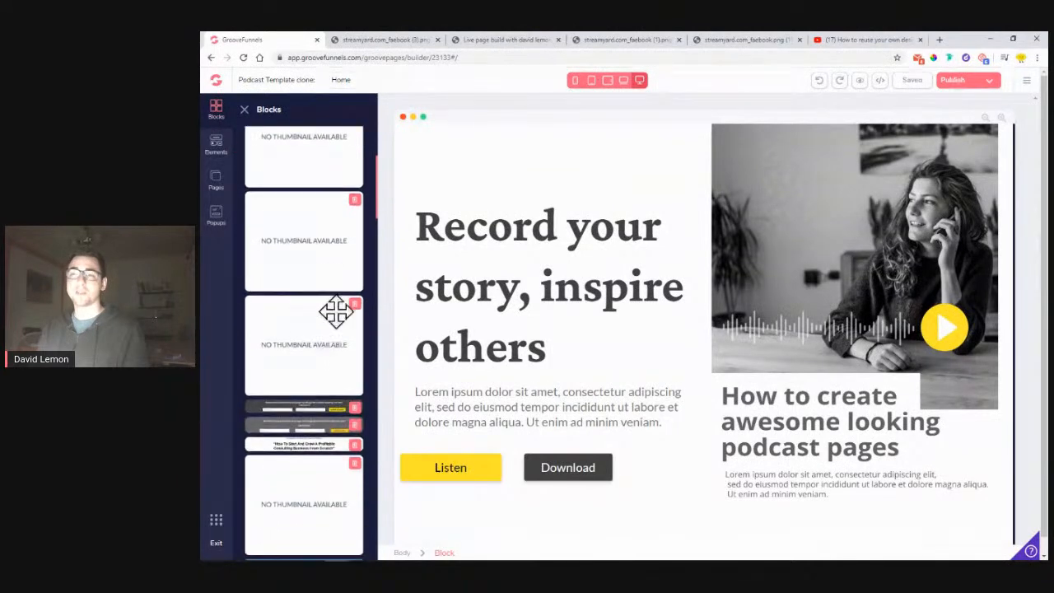
pyautogui.scroll(-2, 288, 346)
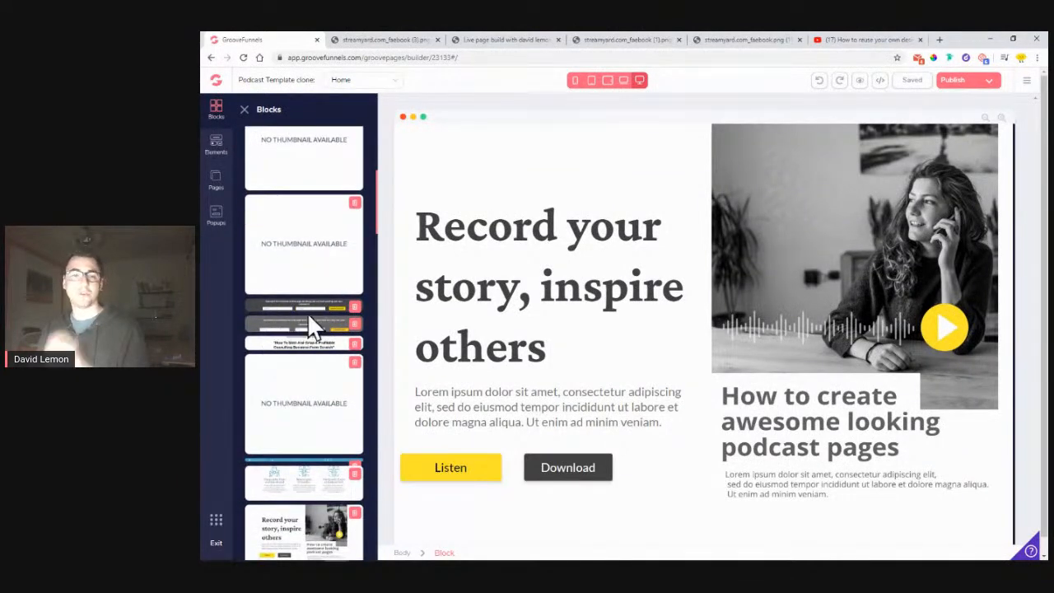
pyautogui.scroll(-2, 307, 306)
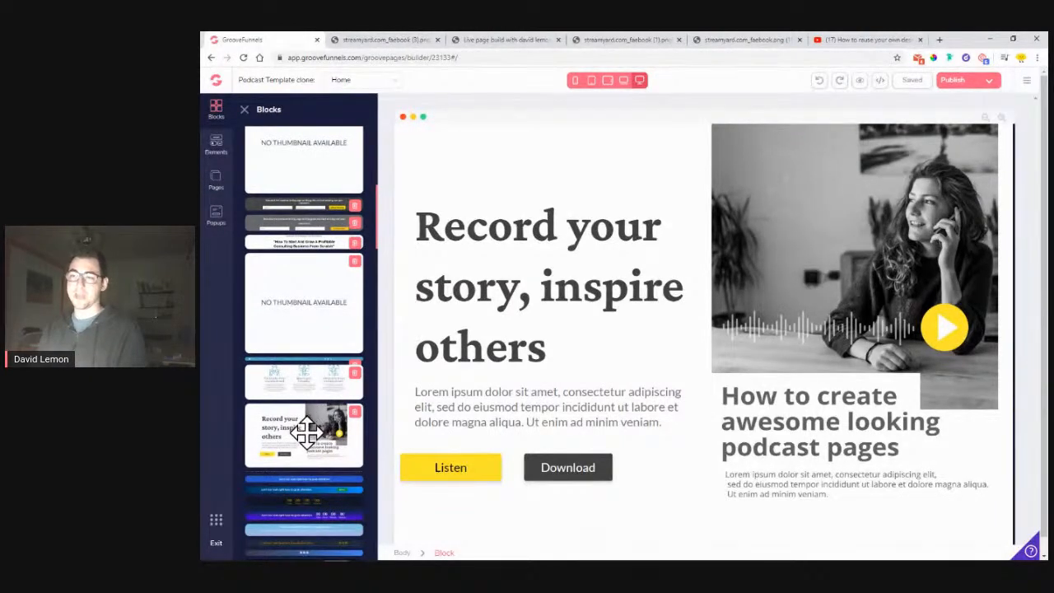
pyautogui.moveTo(307, 430); pyautogui.dragTo(631, 216)
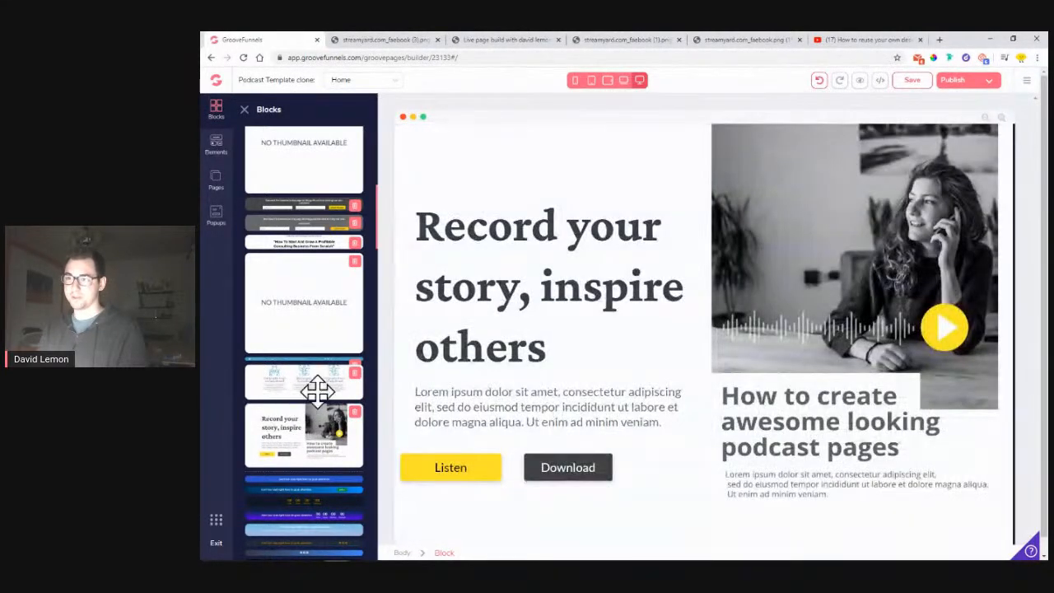
pyautogui.scroll(-8, 554, 198)
pyautogui.scroll(8, 537, 320)
pyautogui.scroll(-4, 551, 346)
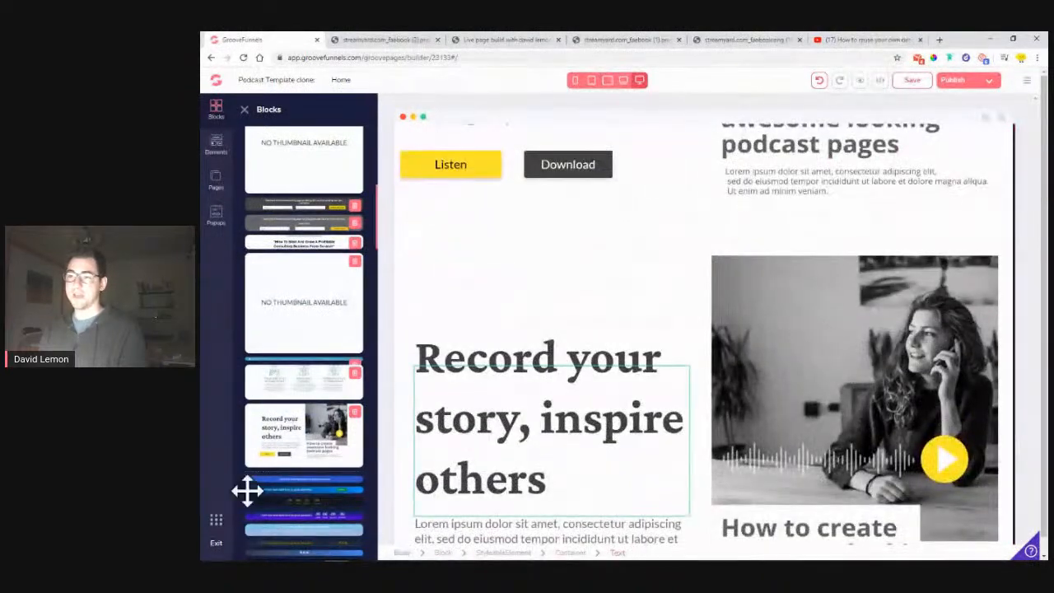
pyautogui.scroll(-3, 273, 376)
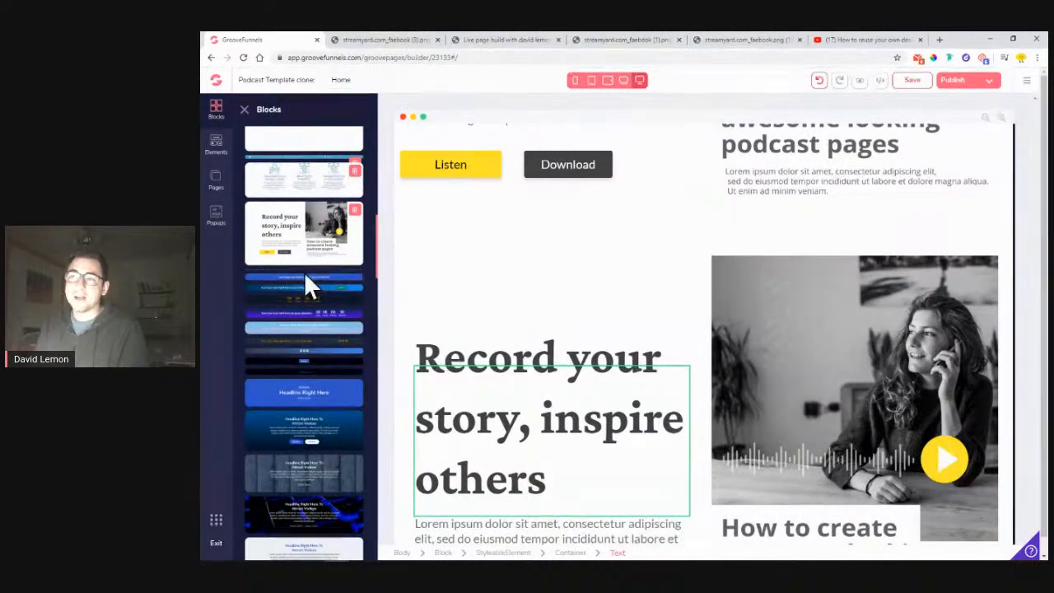
# Step: Browse all designed blocks and check the delete option of the saved "Record your story, inspire others" block without deleting it
pyautogui.scroll(-10, 332, 352)
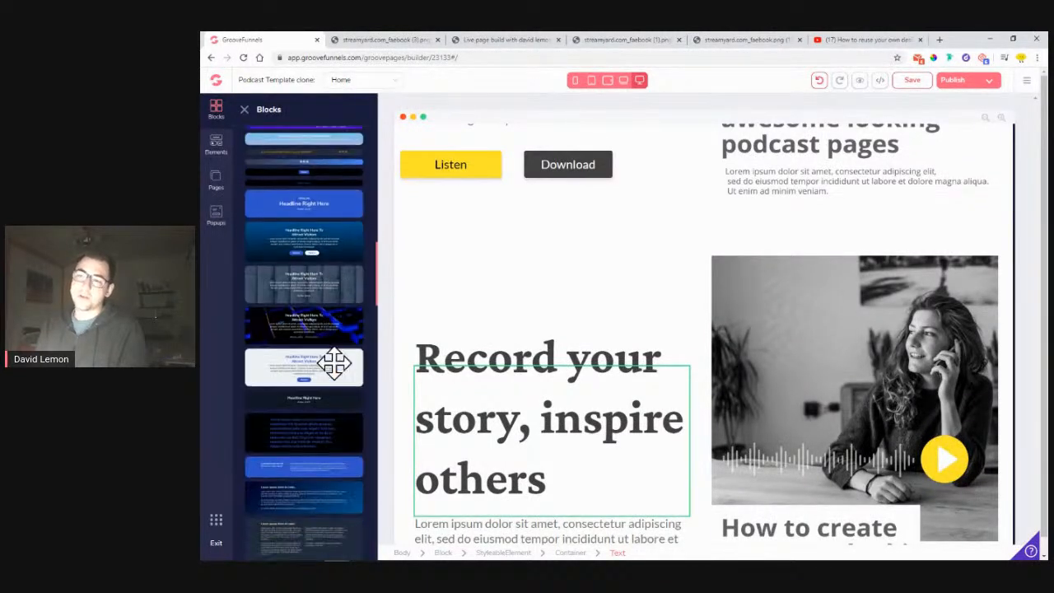
pyautogui.scroll(-10, 334, 361)
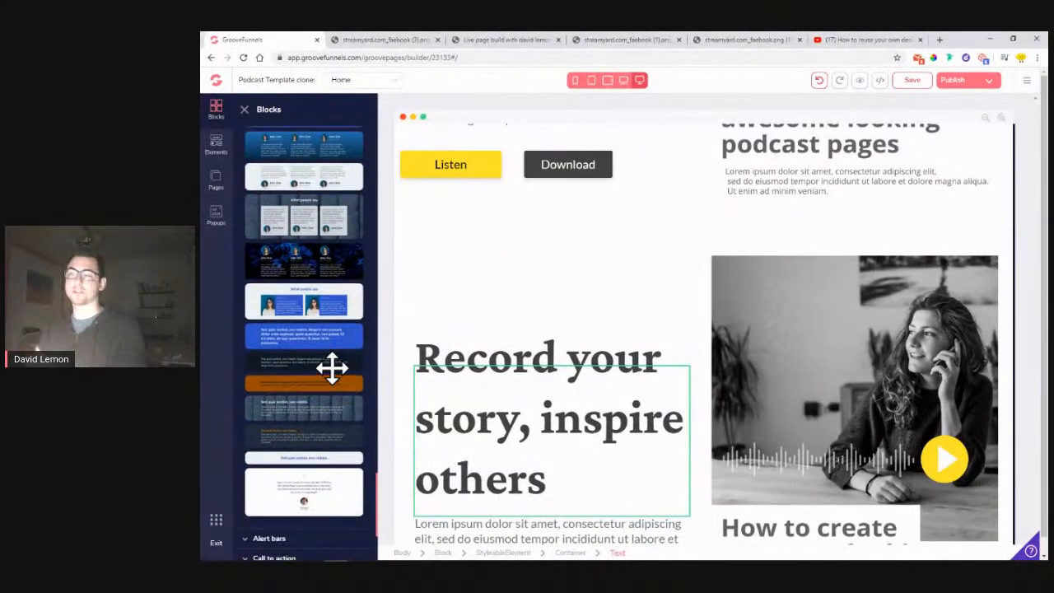
pyautogui.scroll(10, 330, 368)
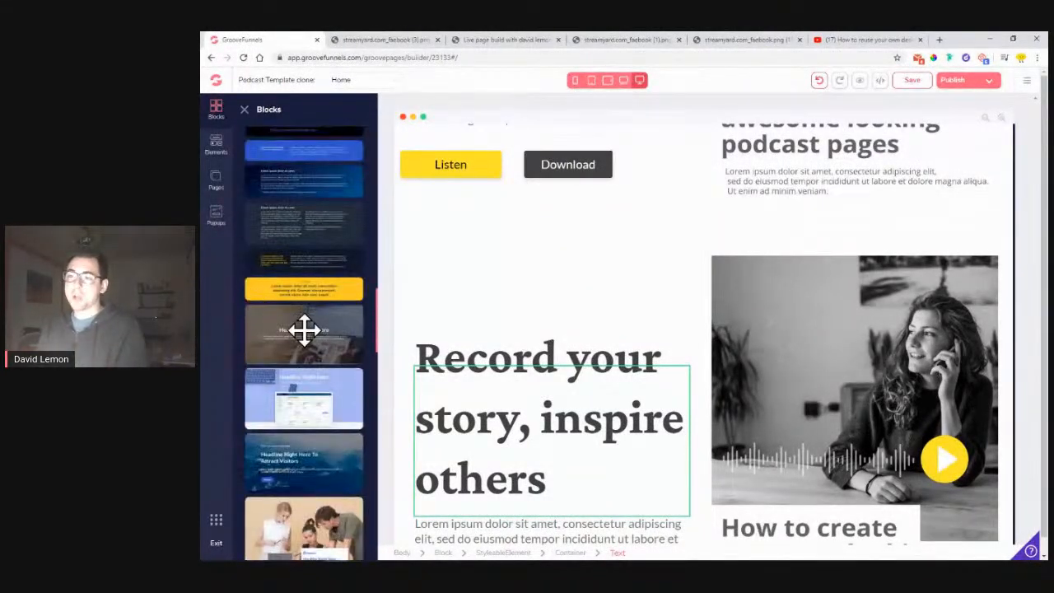
pyautogui.click(303, 329)
pyautogui.scroll(10, 305, 347)
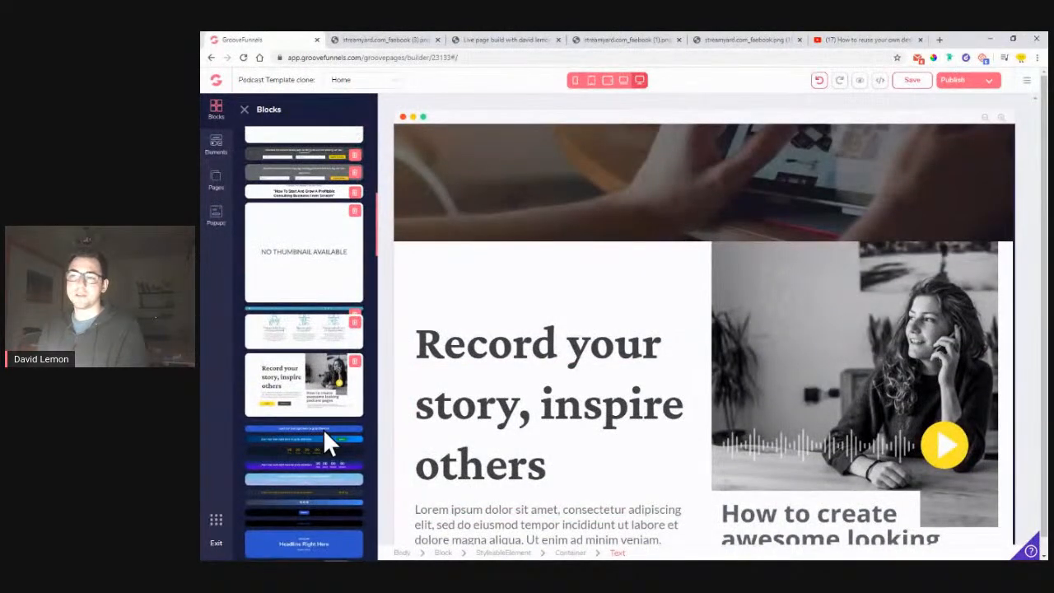
pyautogui.click(354, 363)
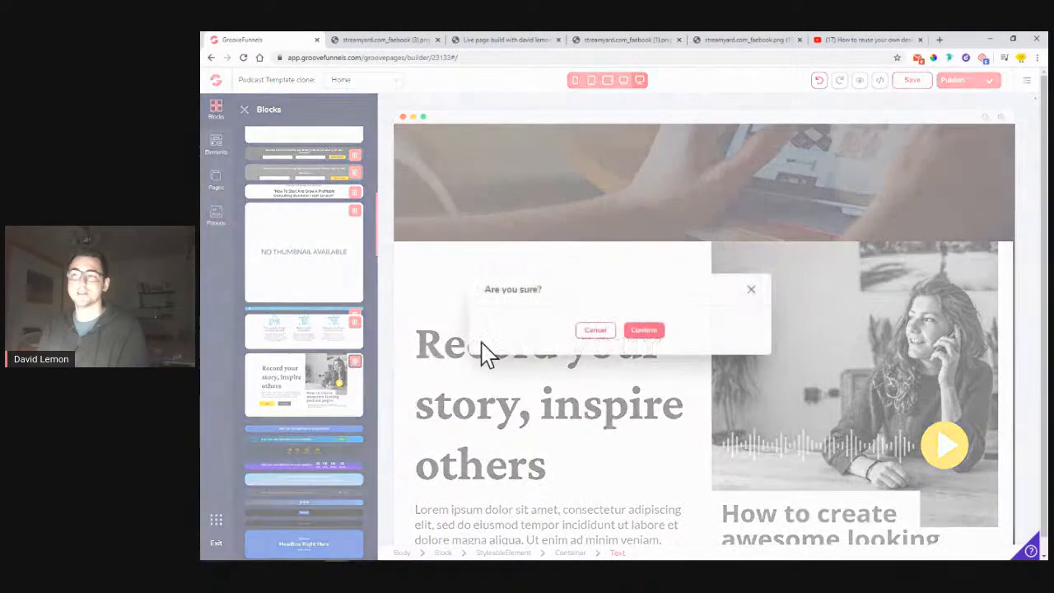
pyautogui.click(597, 331)
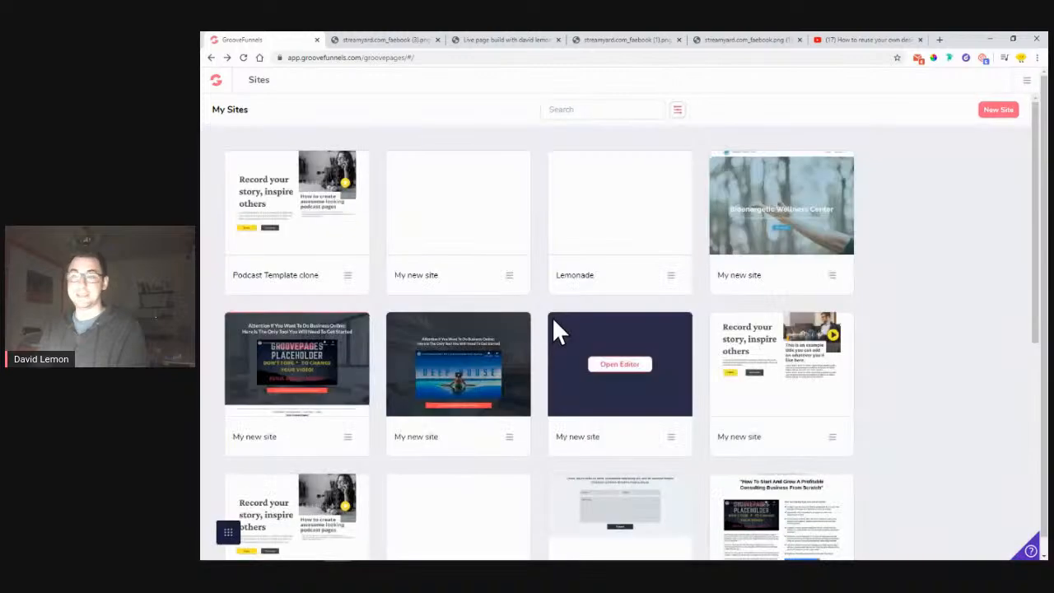
# Step: Open the site with the GroovePages placeholder video and insert the saved "Record your story, inspire others" block below its countdown bar
pyautogui.click(311, 368)
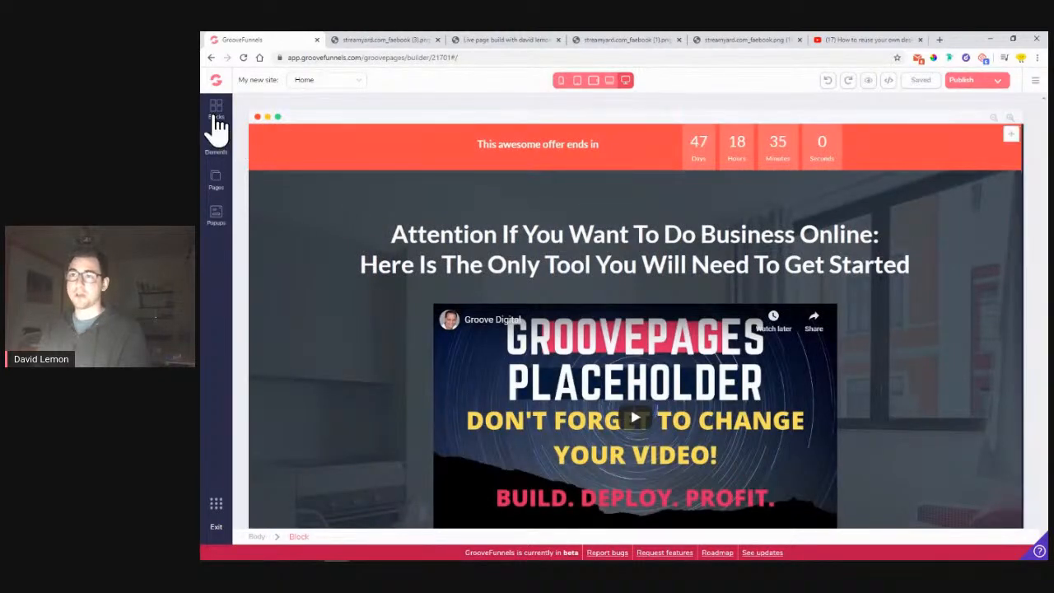
pyautogui.click(217, 119)
pyautogui.click(265, 171)
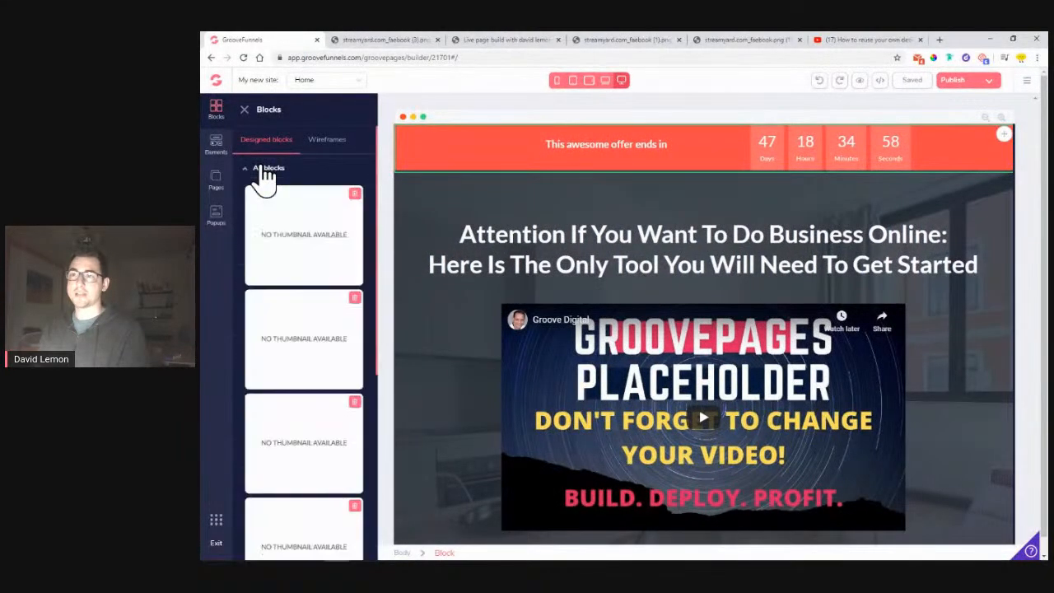
pyautogui.scroll(-5, 280, 176)
pyautogui.scroll(-2, 280, 176)
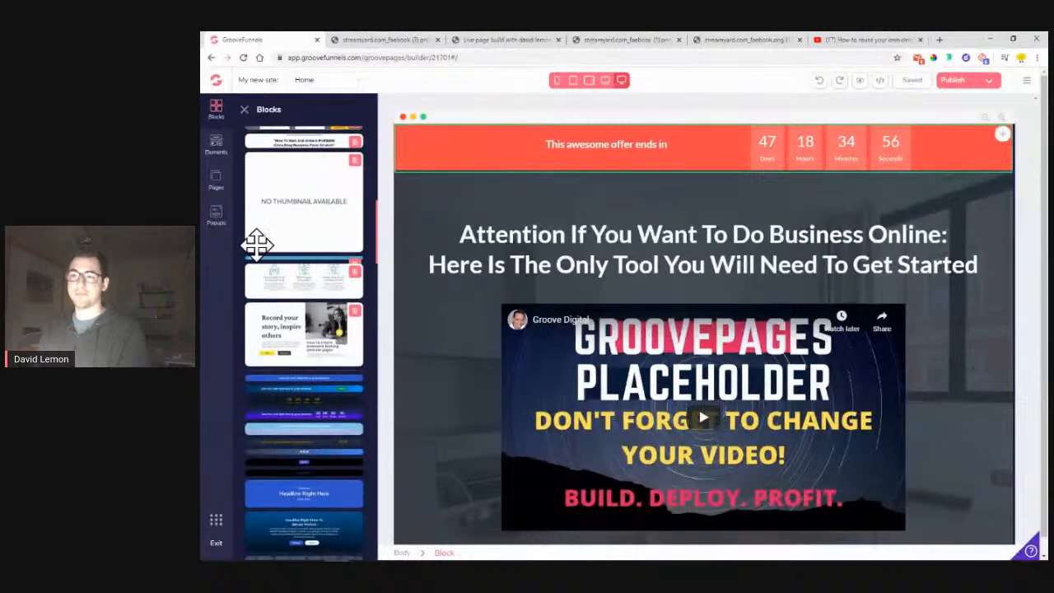
pyautogui.moveTo(298, 339); pyautogui.dragTo(537, 260)
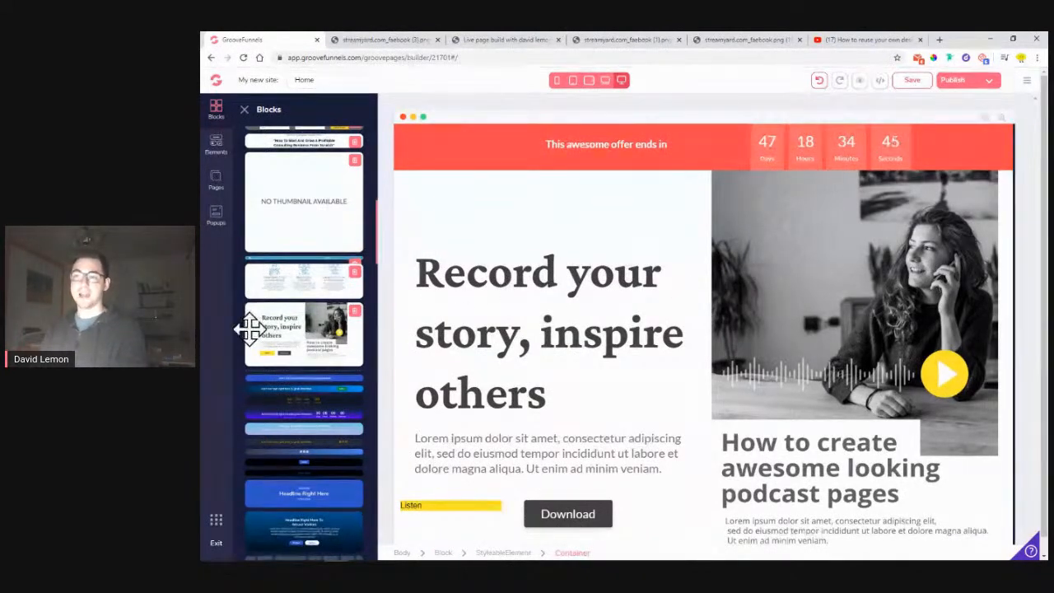
# Step: Compare the design and global style settings of the Listen and Download buttons in the inserted podcast block
pyautogui.scroll(-3, 518, 289)
pyautogui.scroll(1, 486, 367)
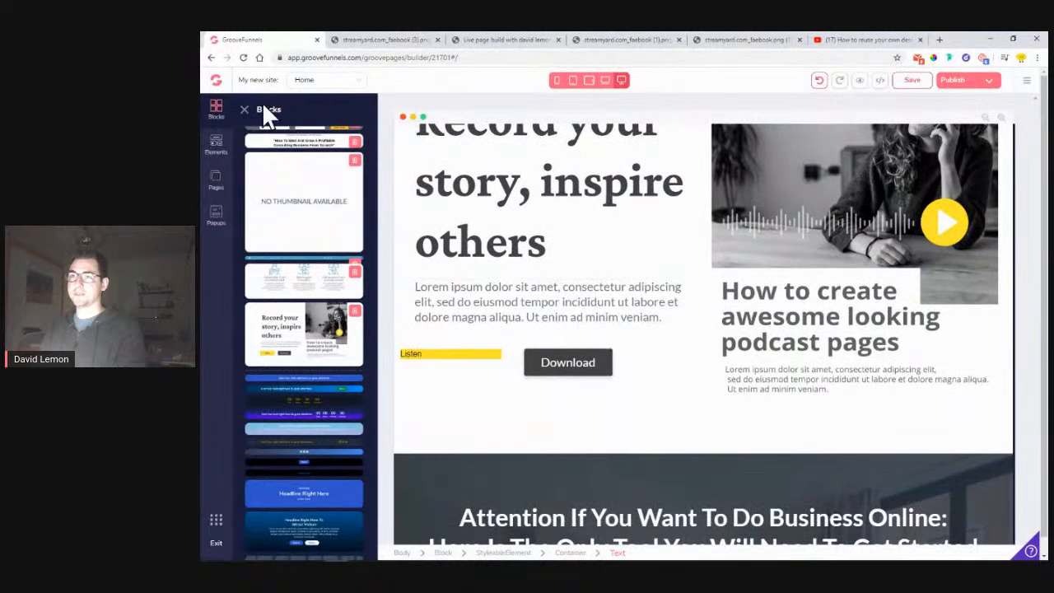
pyautogui.click(244, 110)
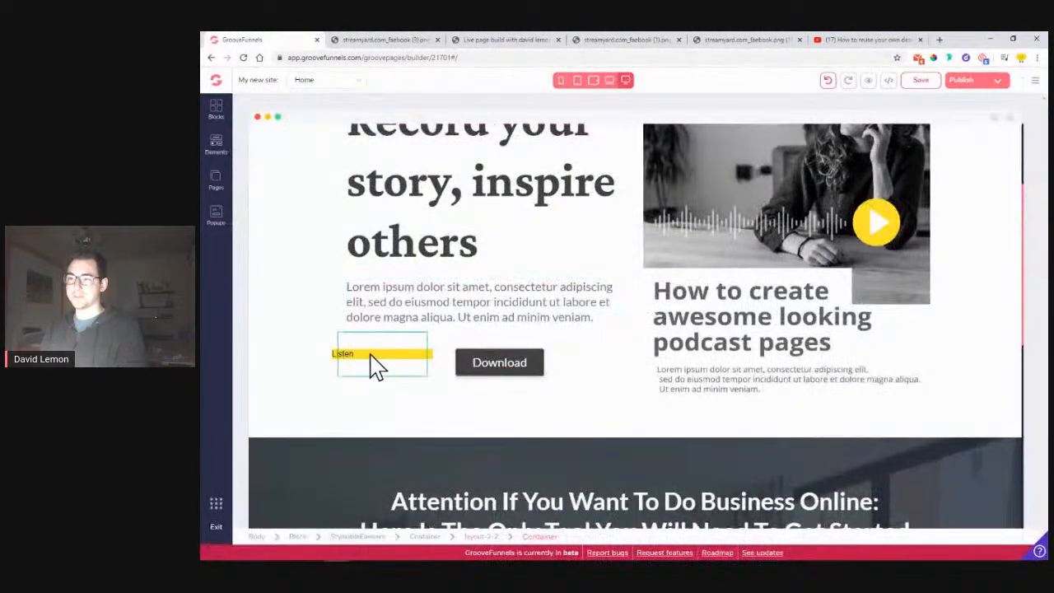
pyautogui.click(374, 368)
pyautogui.click(297, 368)
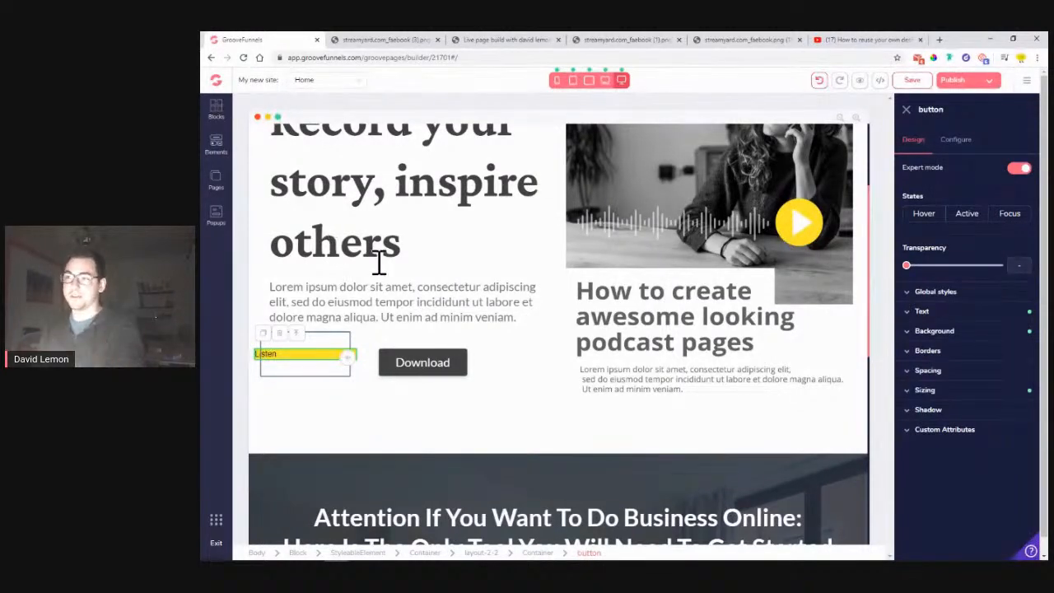
pyautogui.scroll(3, 384, 280)
pyautogui.scroll(-4, 407, 323)
pyautogui.click(399, 315)
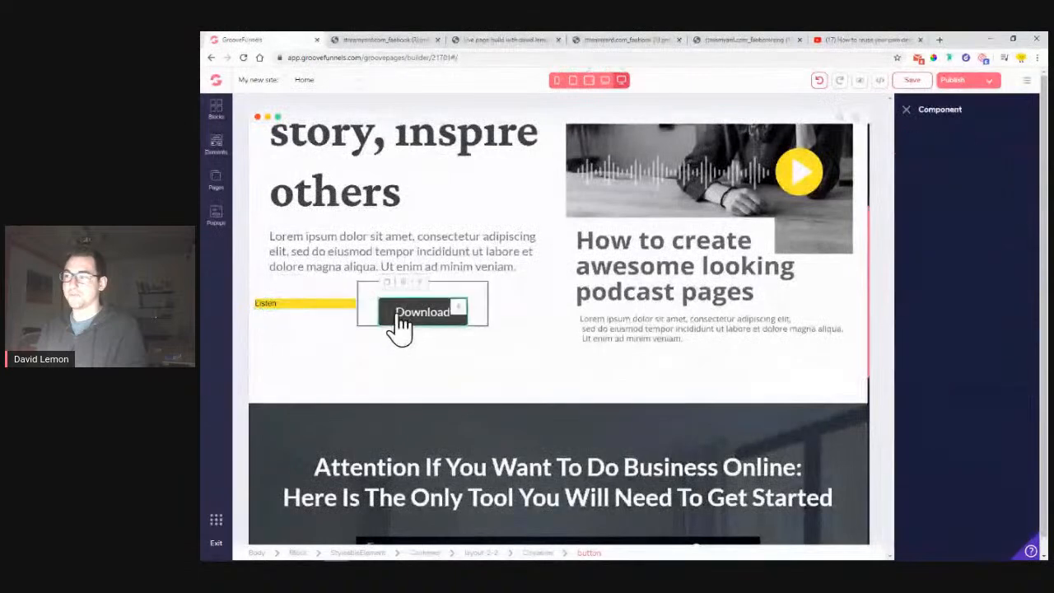
pyautogui.click(923, 292)
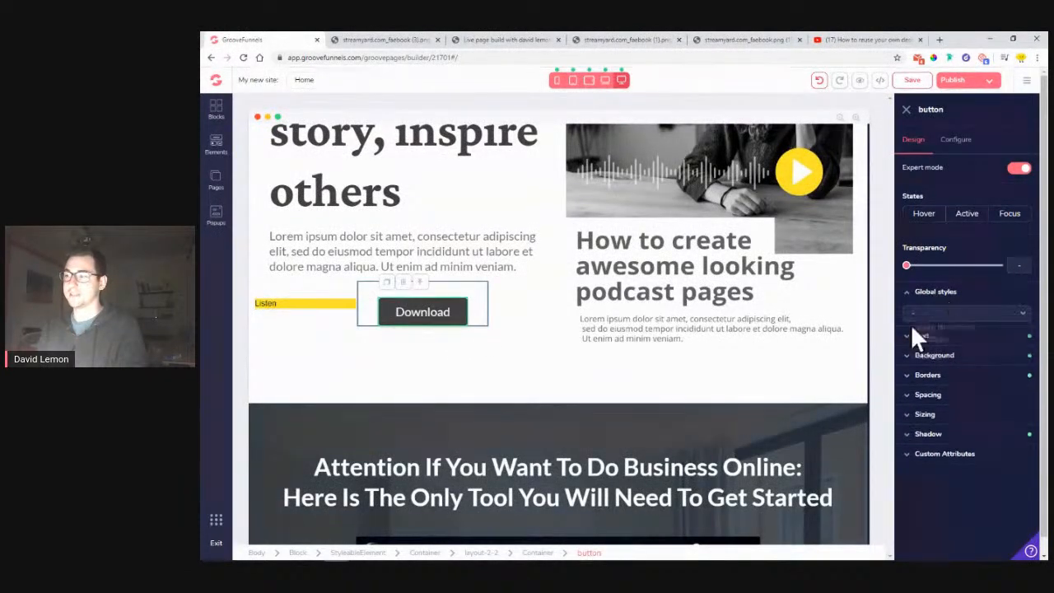
pyautogui.click(289, 307)
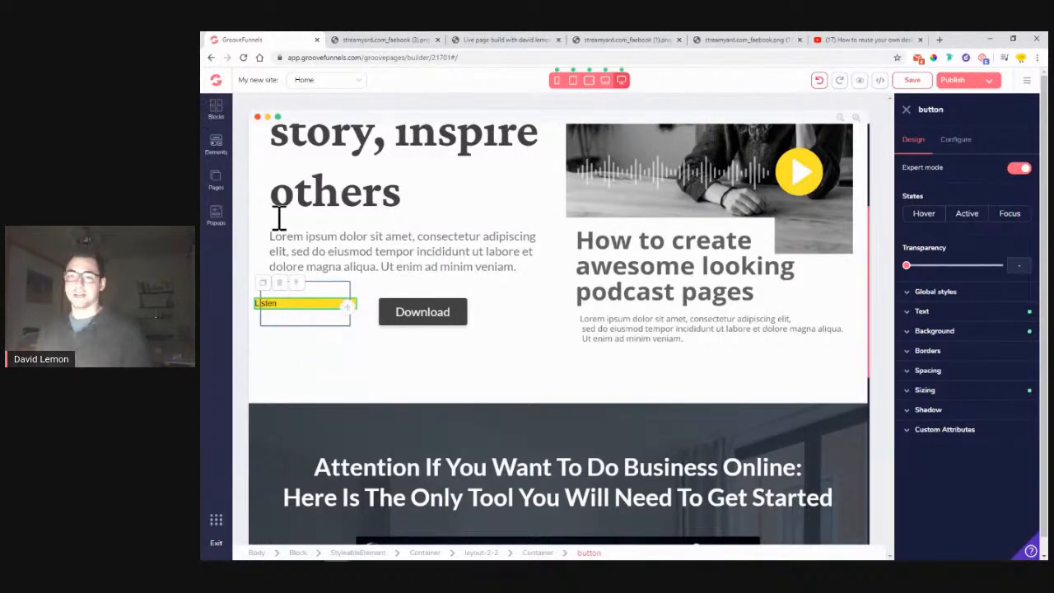
# Step: Look over the inserted podcast block, return to the sites list and check the slide of editing speed tips
pyautogui.scroll(3, 390, 235)
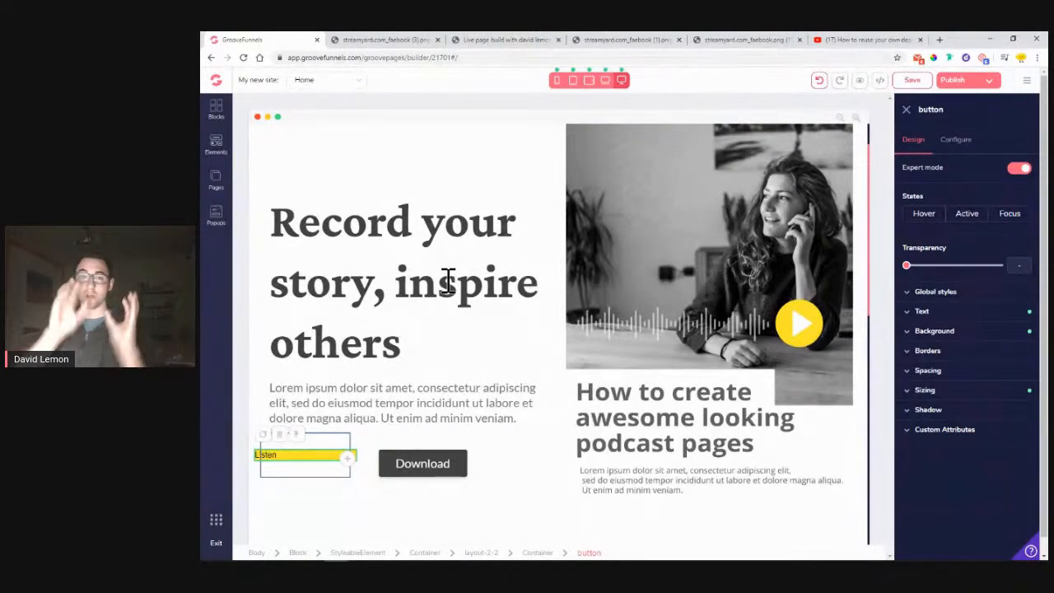
pyautogui.scroll(1, 276, 198)
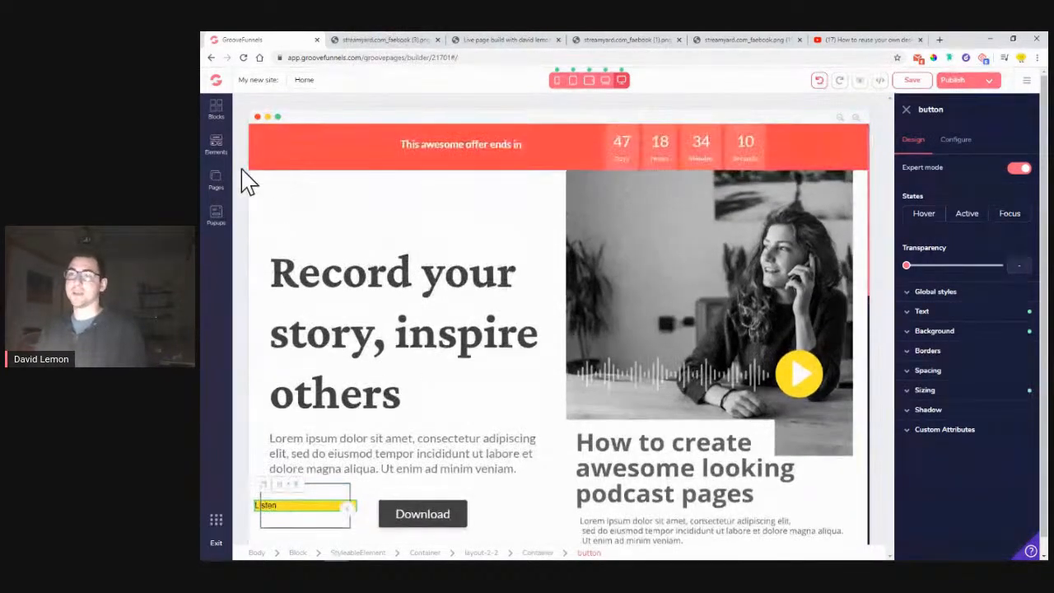
pyautogui.click(342, 219)
pyautogui.click(281, 176)
pyautogui.click(274, 186)
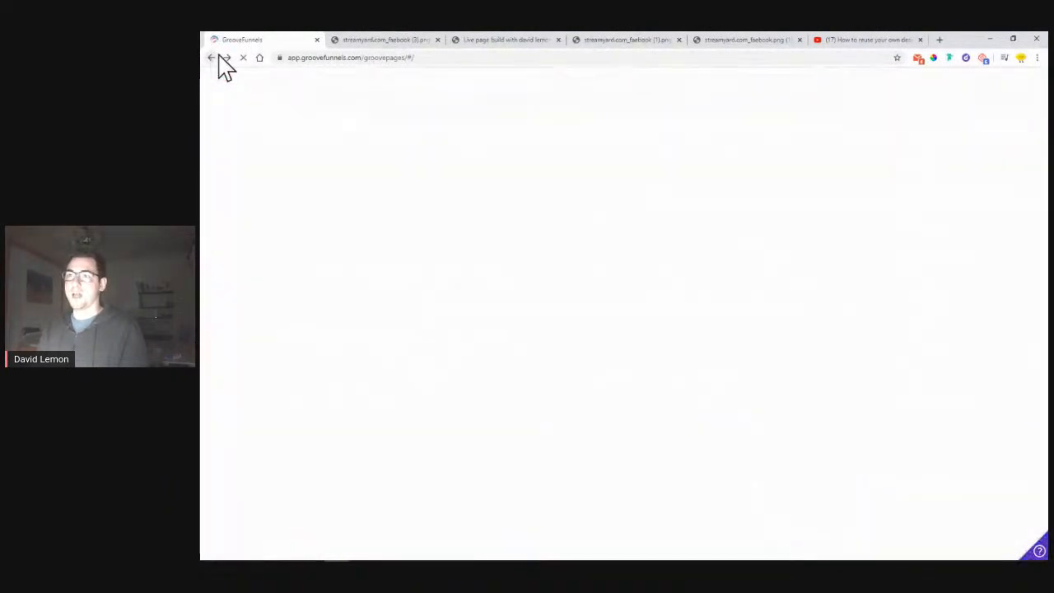
pyautogui.click(365, 40)
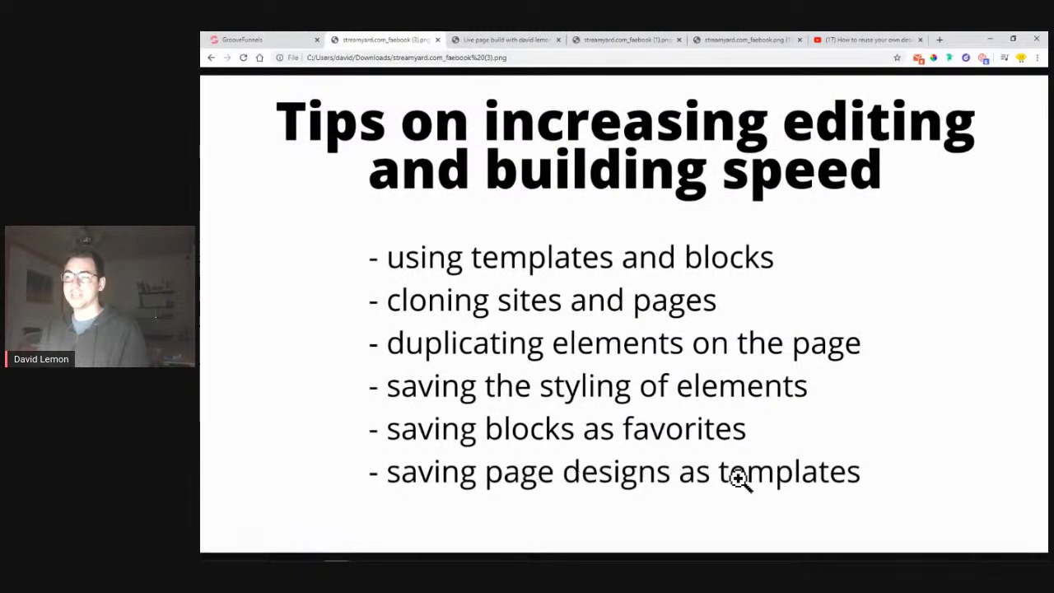
pyautogui.click(254, 41)
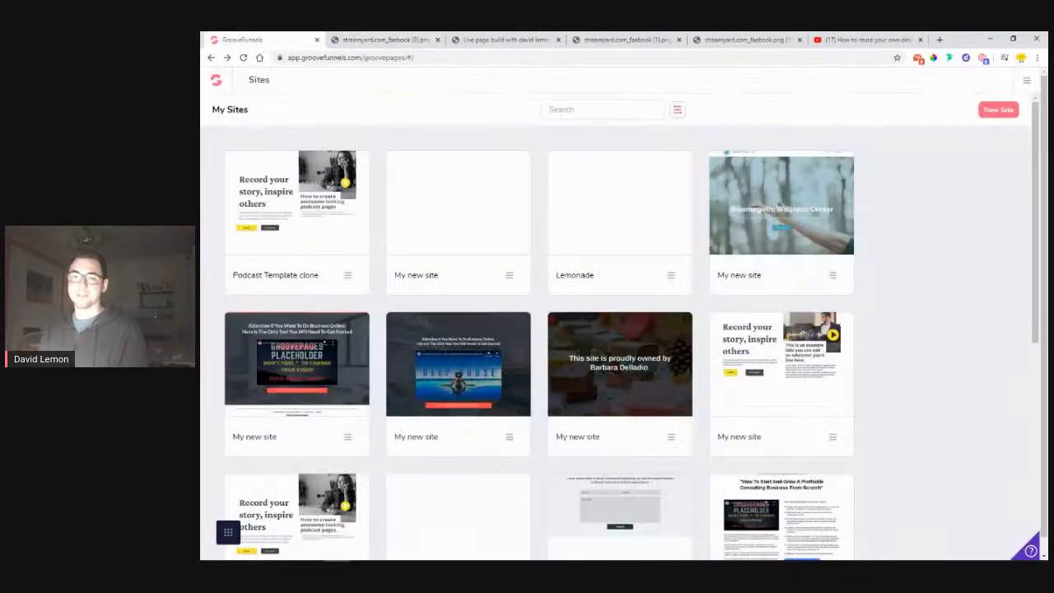
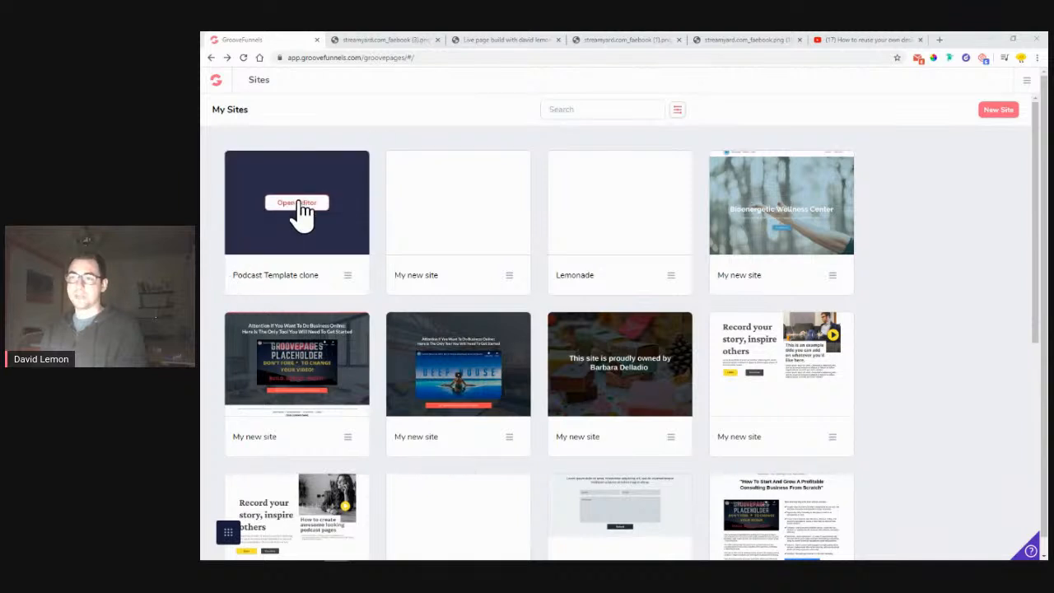
# Step: Open the Podcast Template clone site in the editor and review its hero and podcast platform sections
pyautogui.click(300, 206)
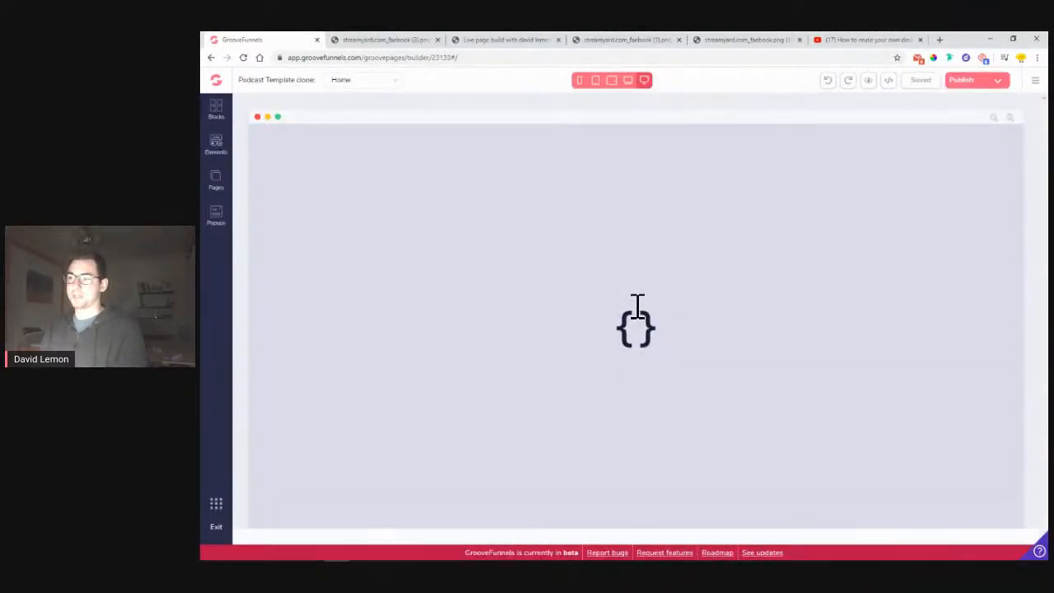
pyautogui.scroll(-2, 648, 322)
pyautogui.scroll(2, 635, 329)
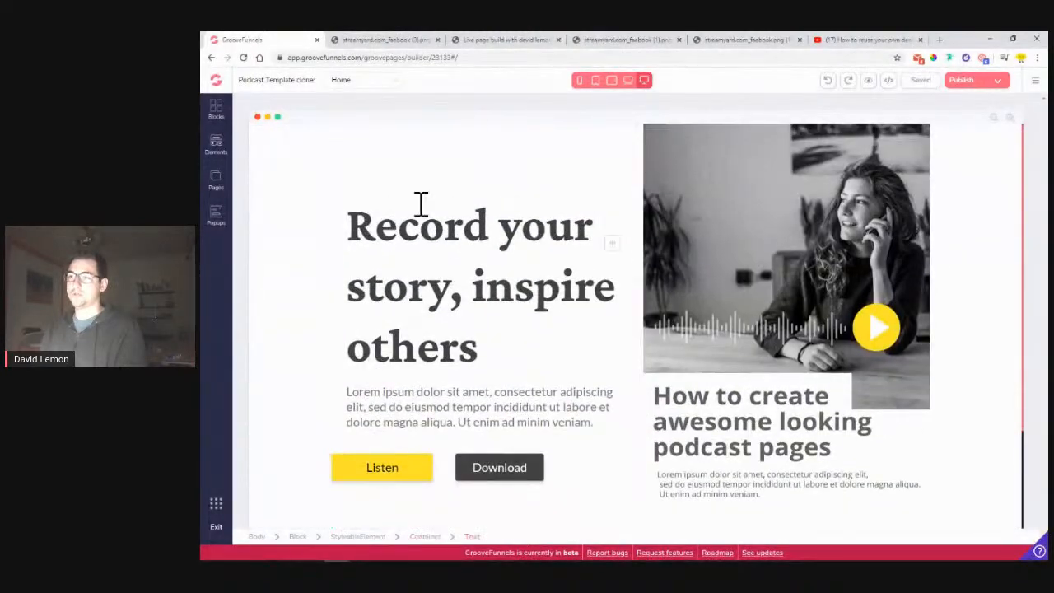
pyautogui.scroll(-2, 706, 365)
pyautogui.scroll(2, 400, 377)
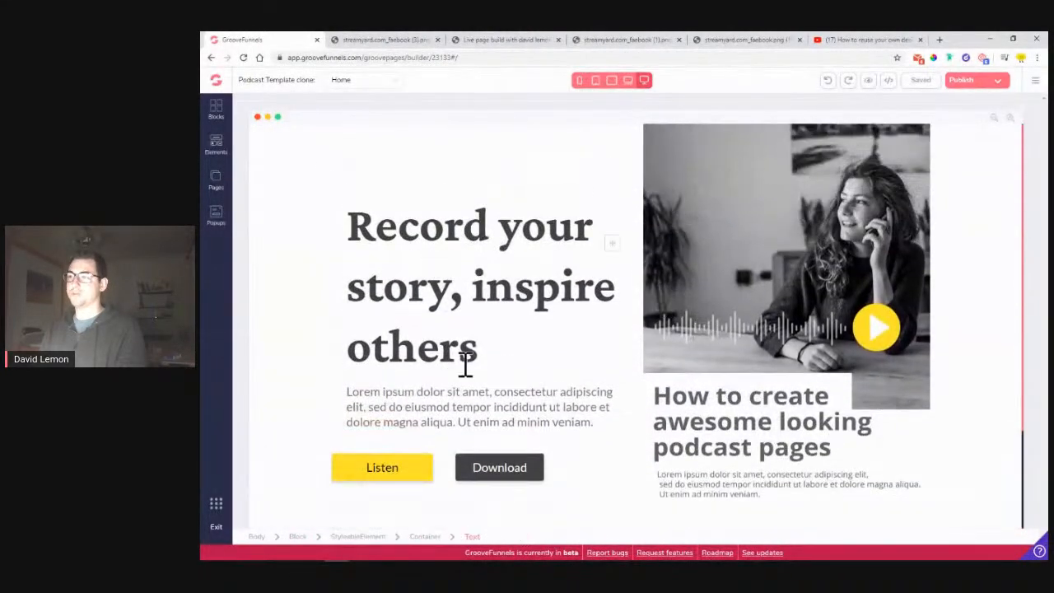
pyautogui.scroll(-2, 577, 346)
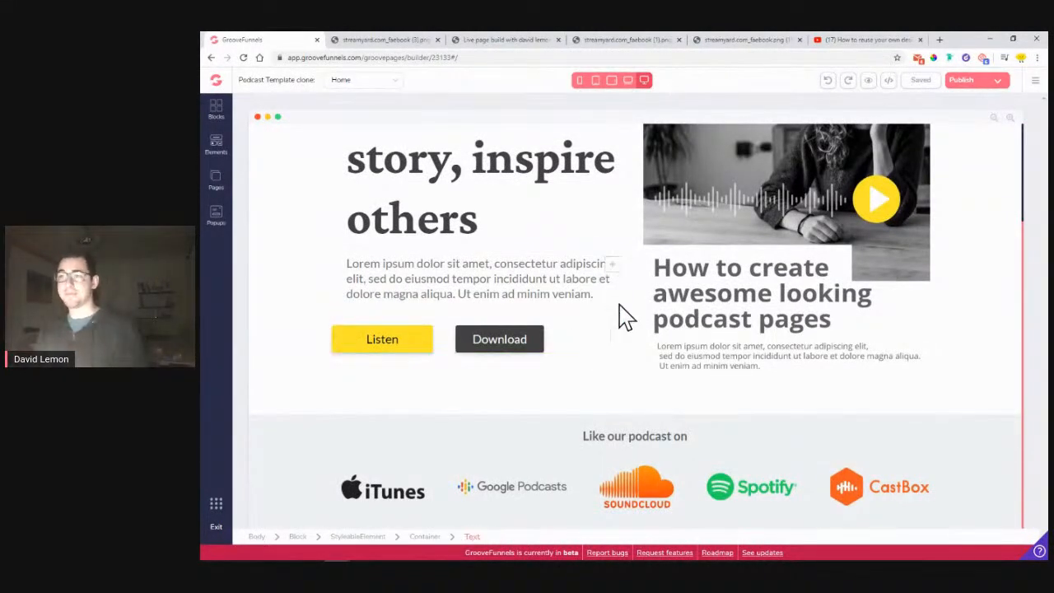
pyautogui.scroll(2, 624, 316)
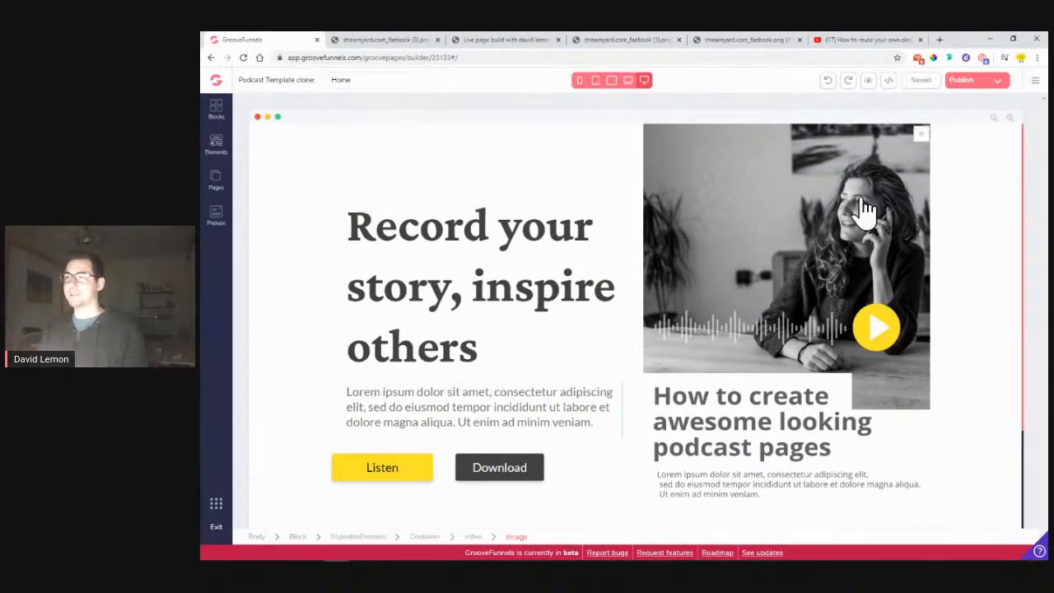
pyautogui.scroll(-2, 313, 255)
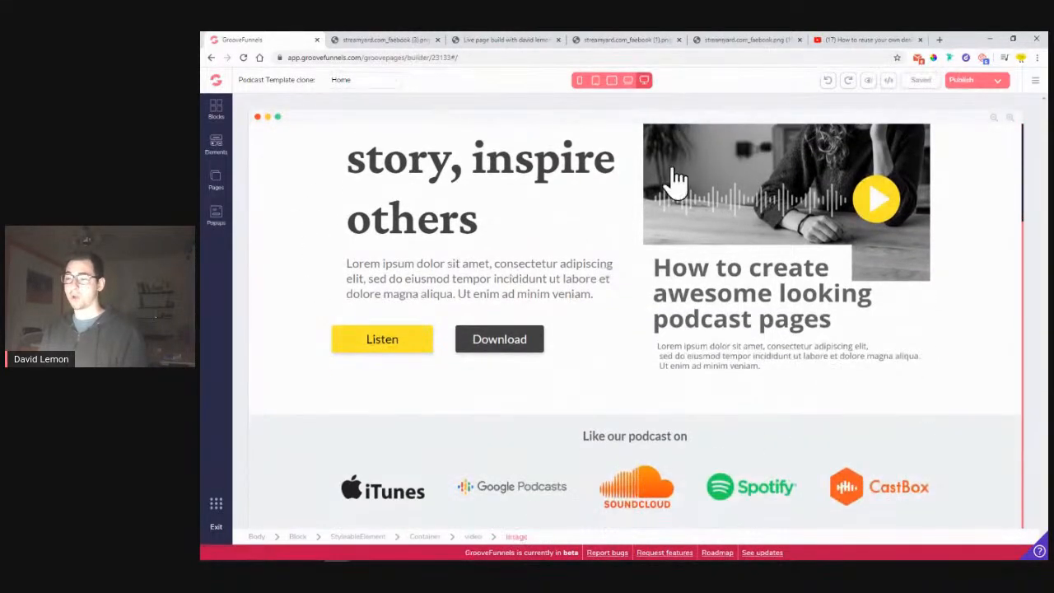
# Step: Add the designed countdown block "Alert bar text right here to grab attention" below the podcast platform logos on the Home page
pyautogui.click(218, 178)
pyautogui.click(217, 115)
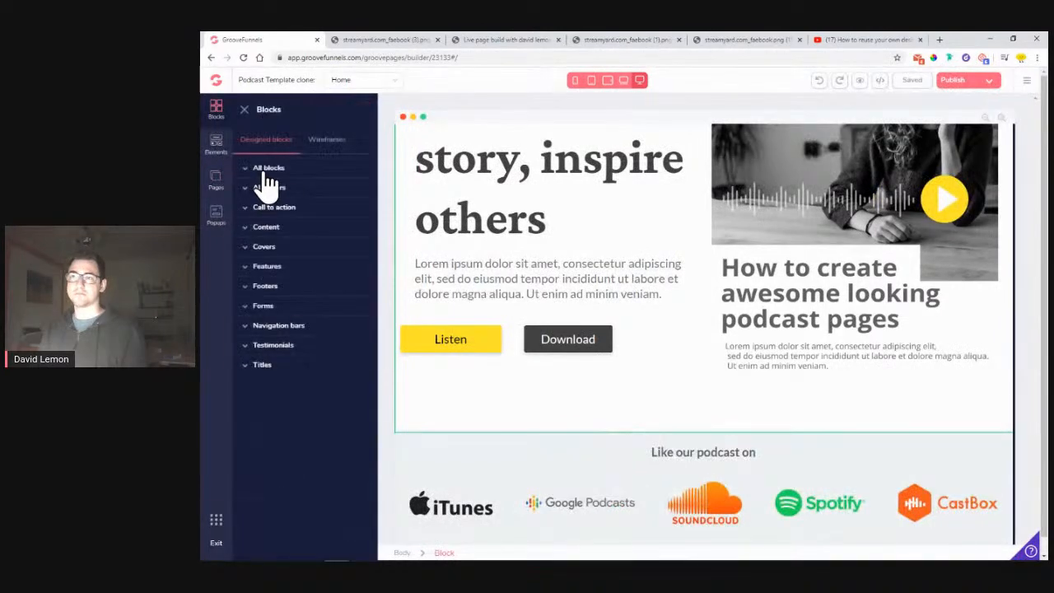
pyautogui.click(267, 168)
pyautogui.scroll(-10, 296, 346)
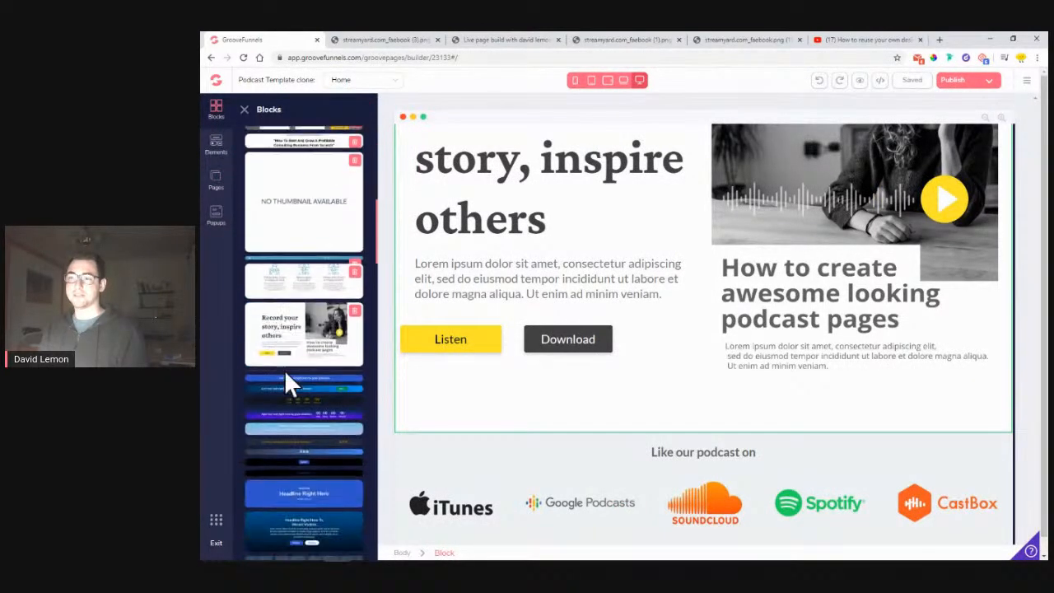
pyautogui.scroll(-3, 288, 381)
pyautogui.moveTo(294, 212); pyautogui.dragTo(622, 512)
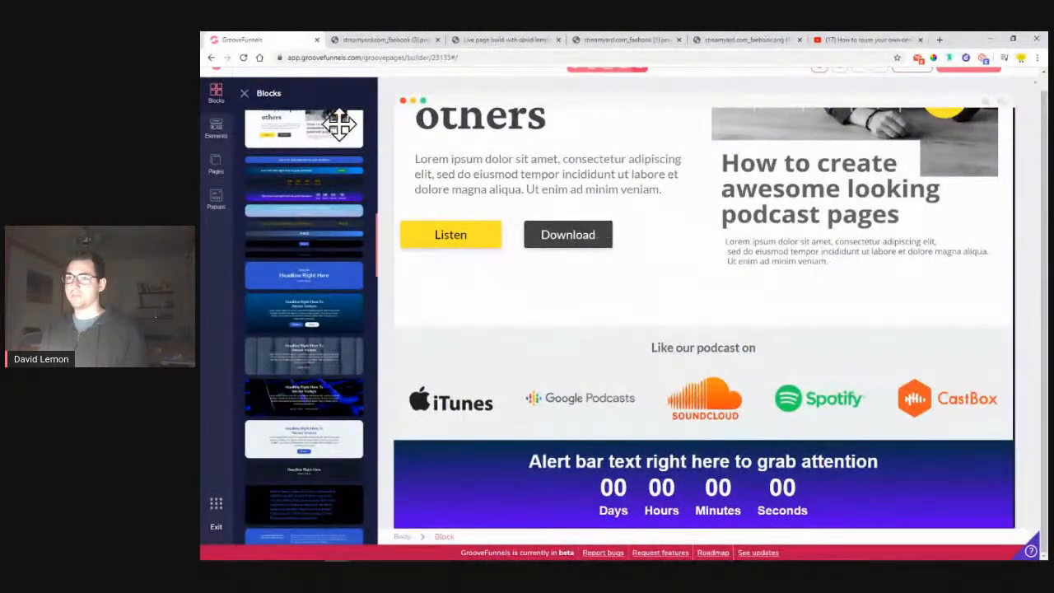
pyautogui.click(243, 94)
# Step: Save the Home page with its podcast hero, platform logos and countdown block as a template
pyautogui.scroll(3, 635, 292)
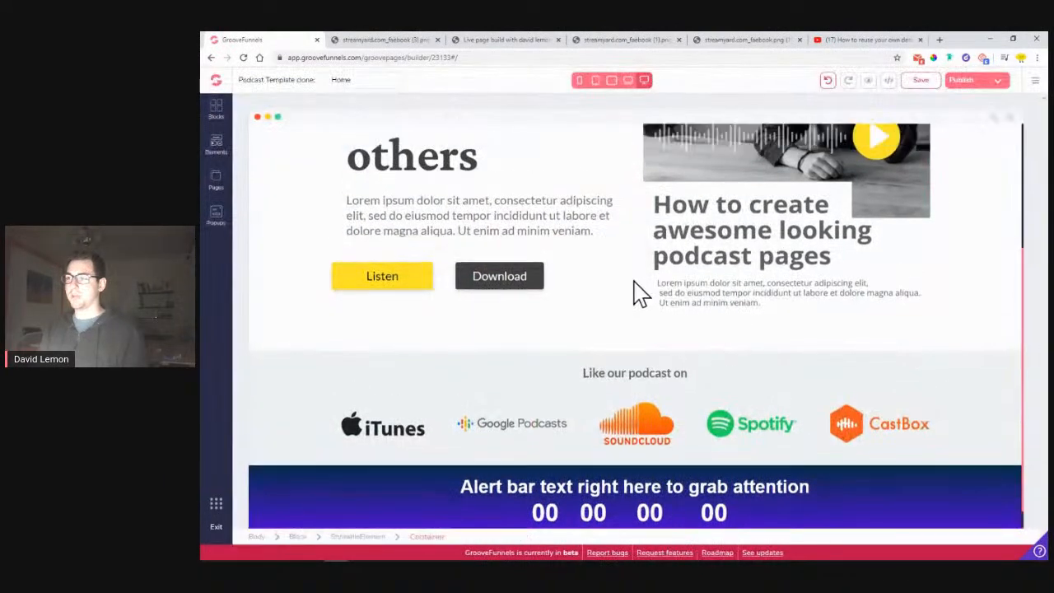
pyautogui.scroll(-3, 464, 388)
pyautogui.scroll(1, 466, 202)
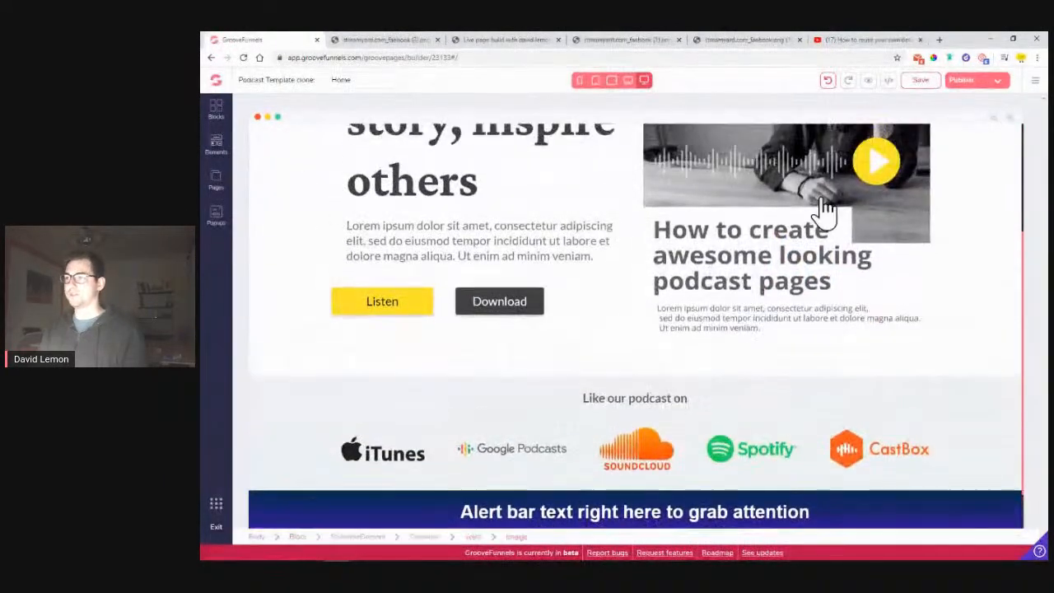
pyautogui.scroll(-1, 626, 424)
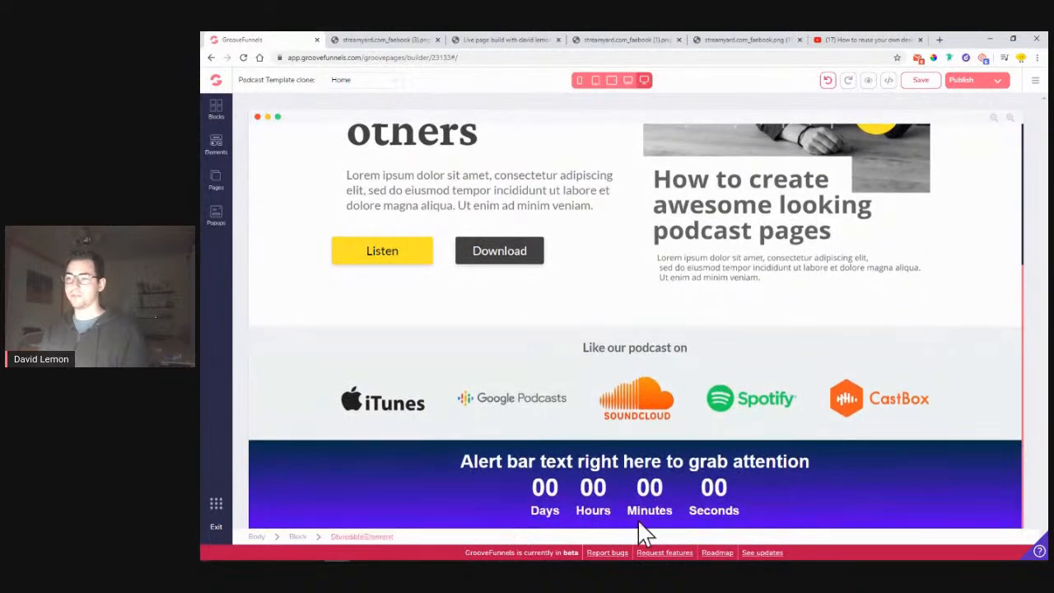
pyautogui.click(1036, 81)
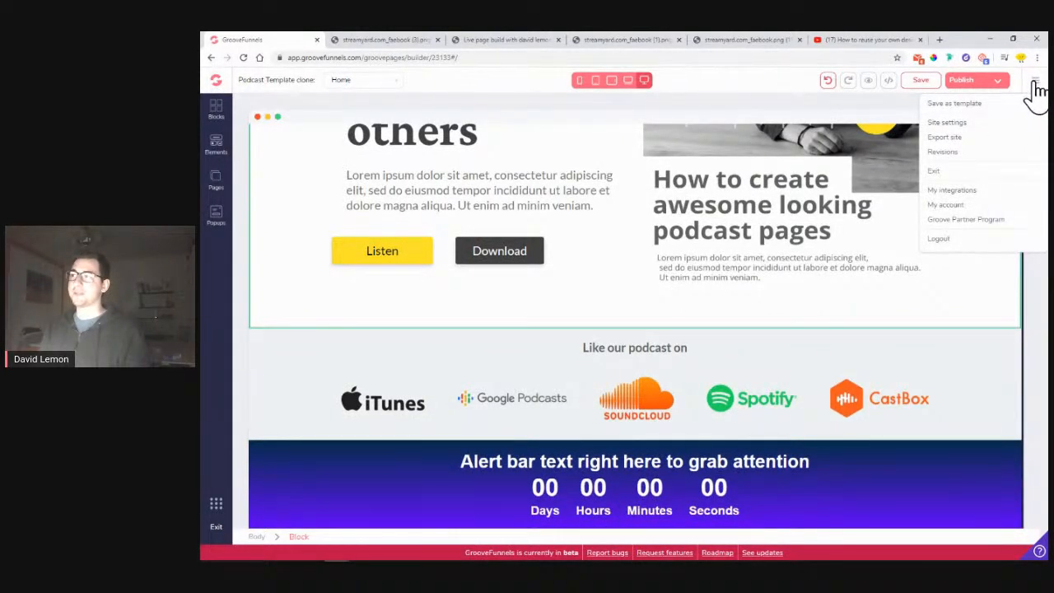
pyautogui.click(947, 105)
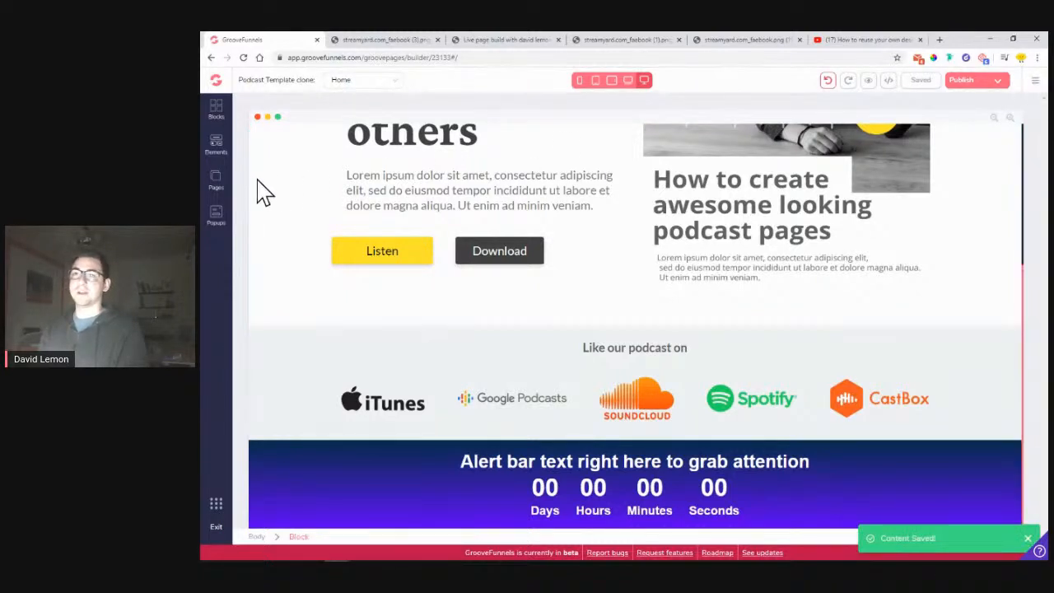
# Step: Add a new page to the Podcast Template clone site from the saved "Record your story, inspire others" template and look it over
pyautogui.click(216, 181)
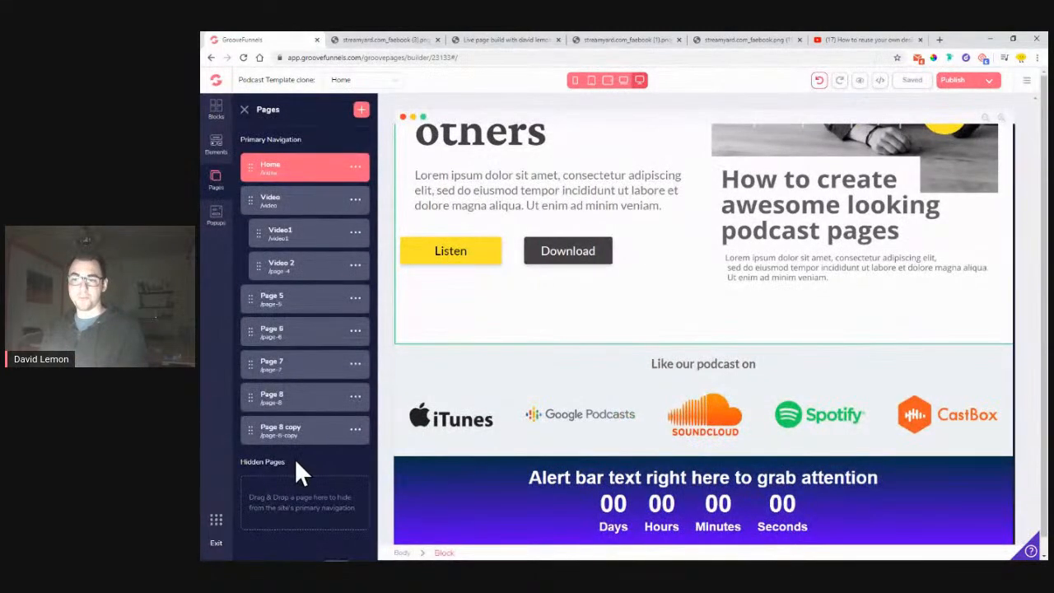
pyautogui.click(361, 110)
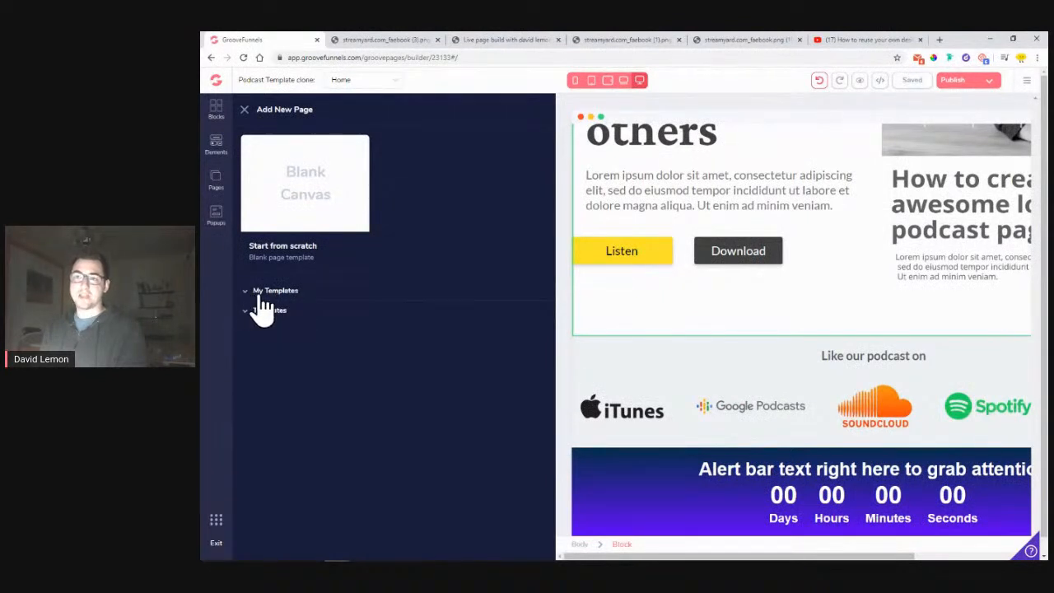
pyautogui.click(295, 293)
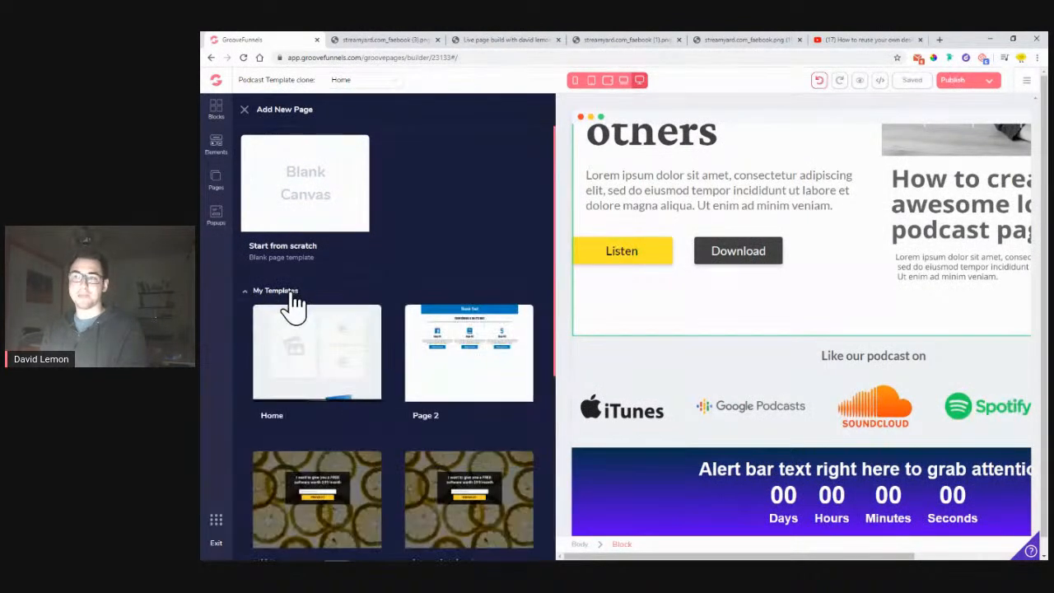
pyautogui.scroll(-5, 322, 318)
pyautogui.moveTo(381, 478)
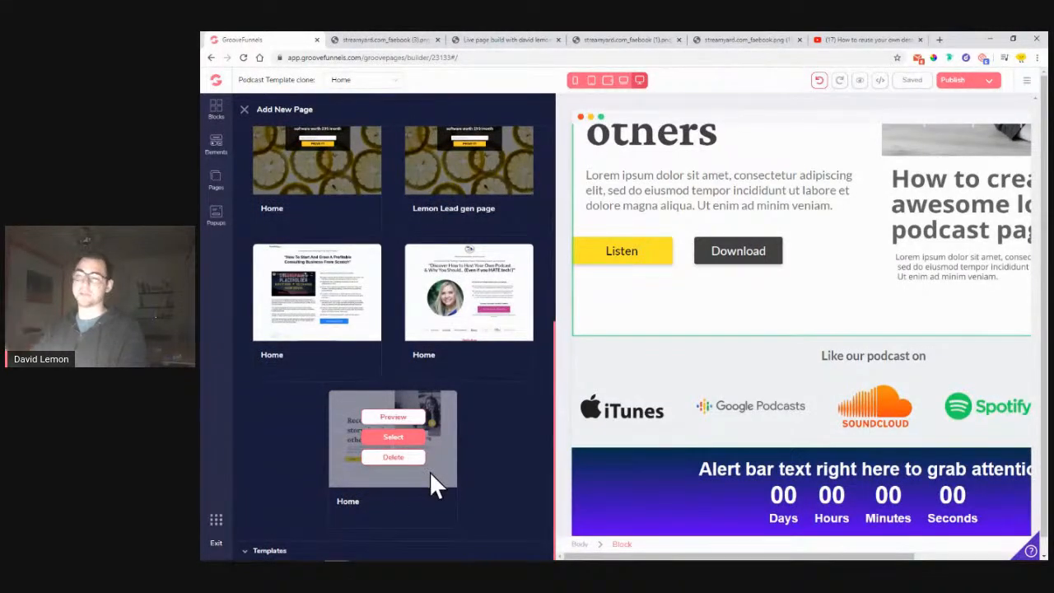
pyautogui.click(404, 437)
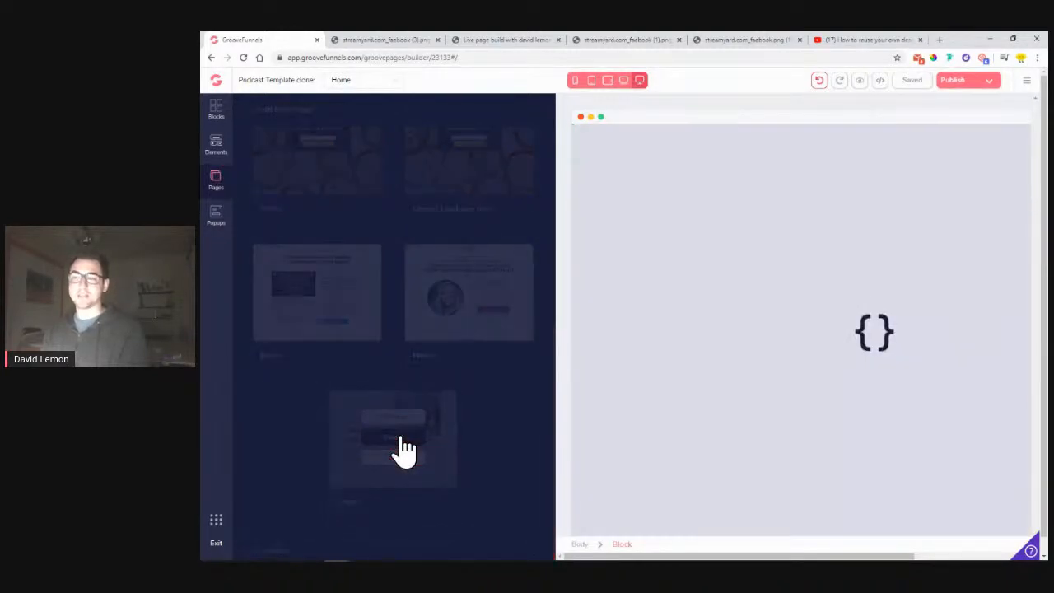
pyautogui.scroll(-4, 607, 236)
pyautogui.scroll(4, 418, 346)
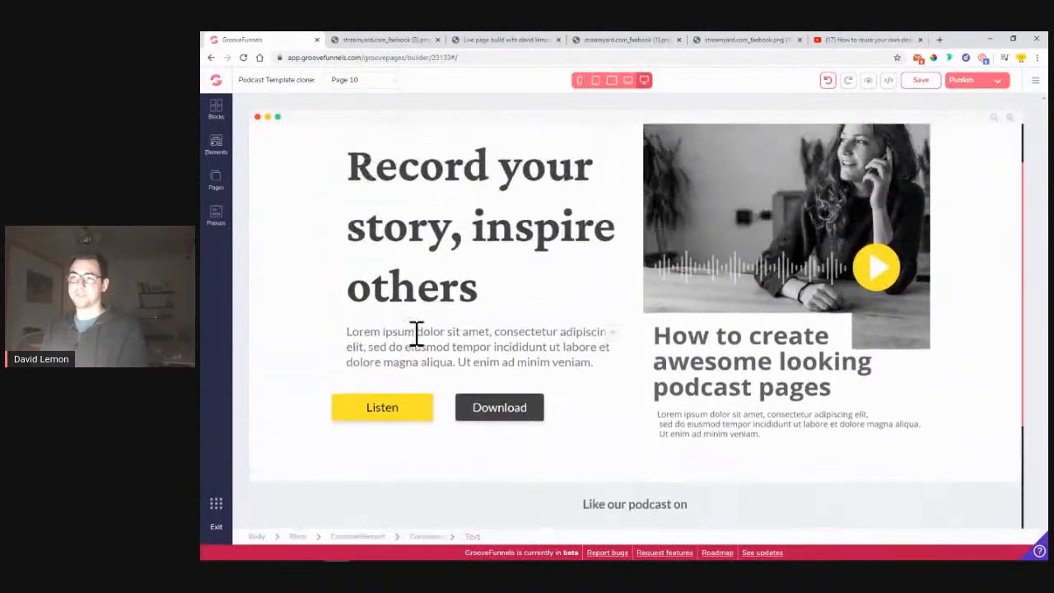
# Step: Compare the sections of the newly added Page 10 with those of the original Home page
pyautogui.click(217, 188)
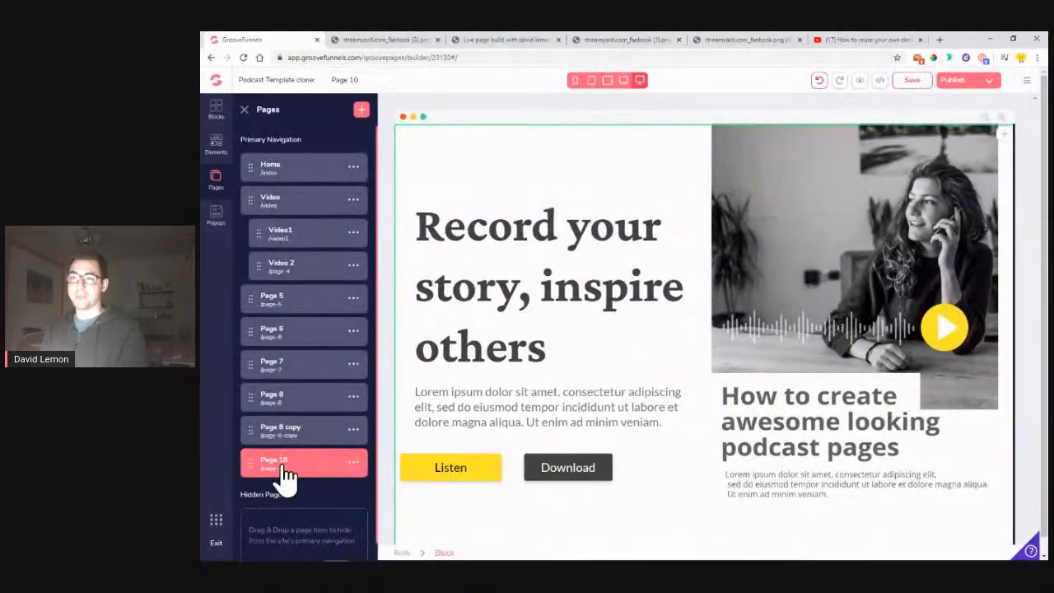
pyautogui.scroll(-4, 766, 272)
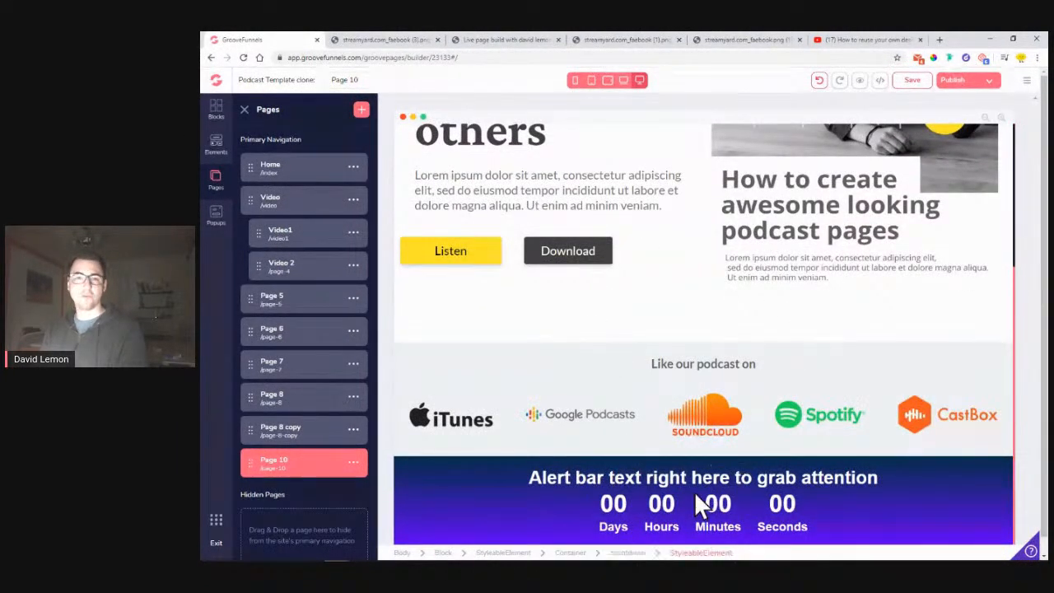
pyautogui.click(288, 180)
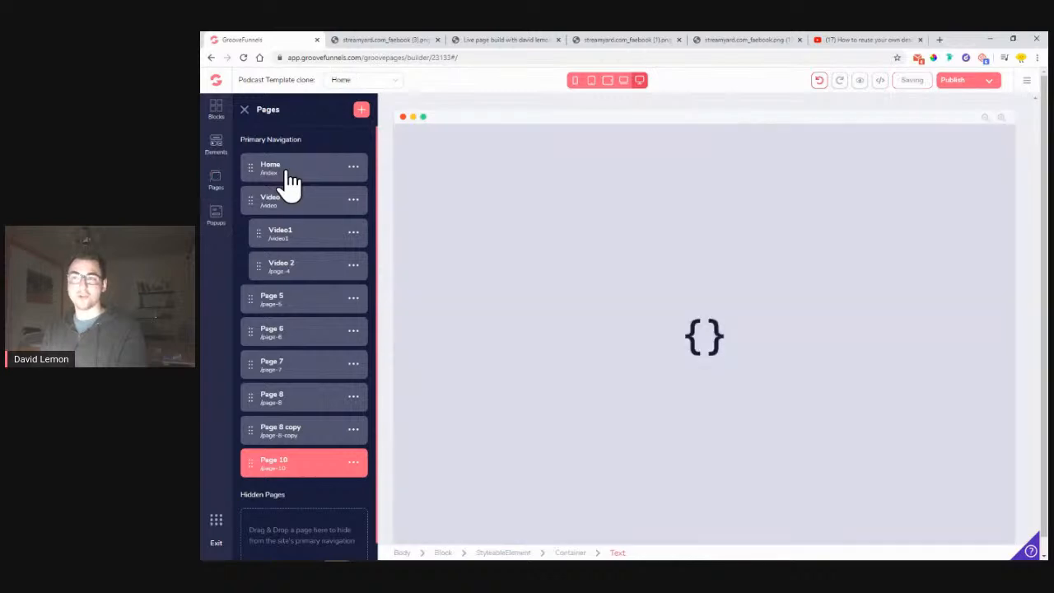
pyautogui.scroll(4, 490, 283)
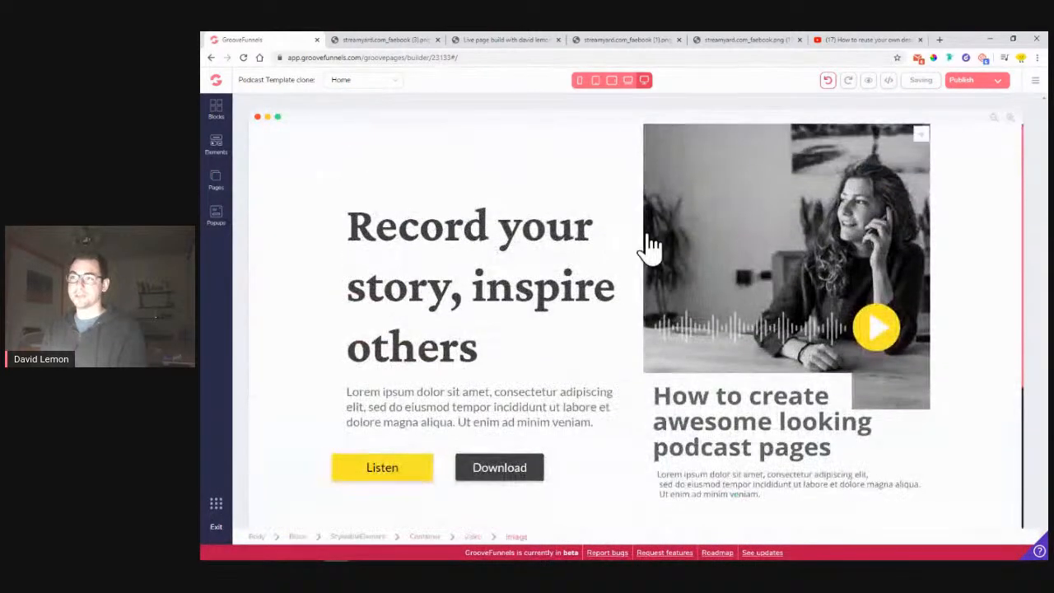
pyautogui.click(217, 179)
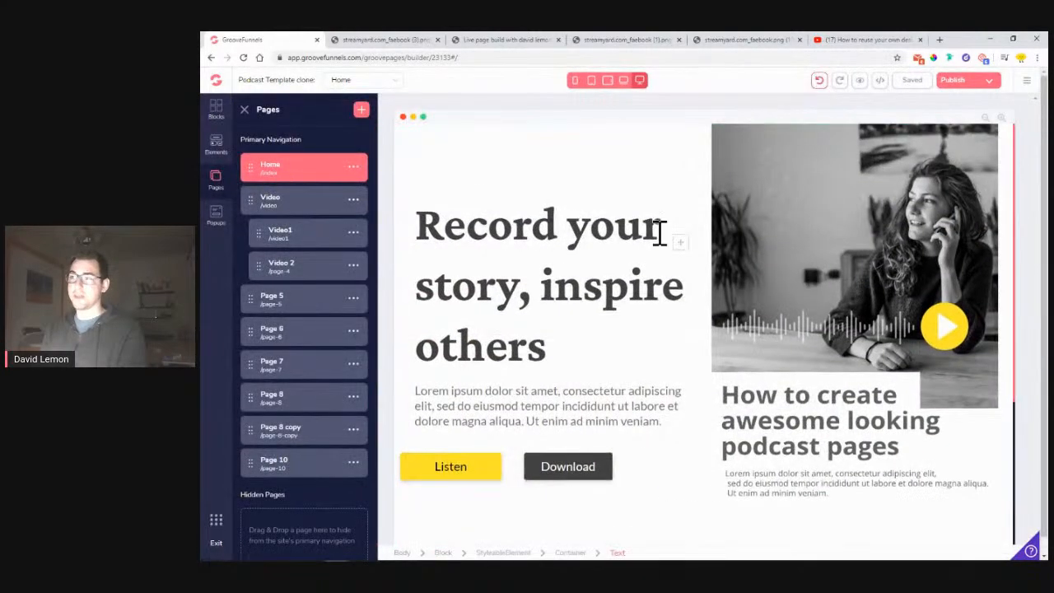
pyautogui.scroll(-4, 626, 243)
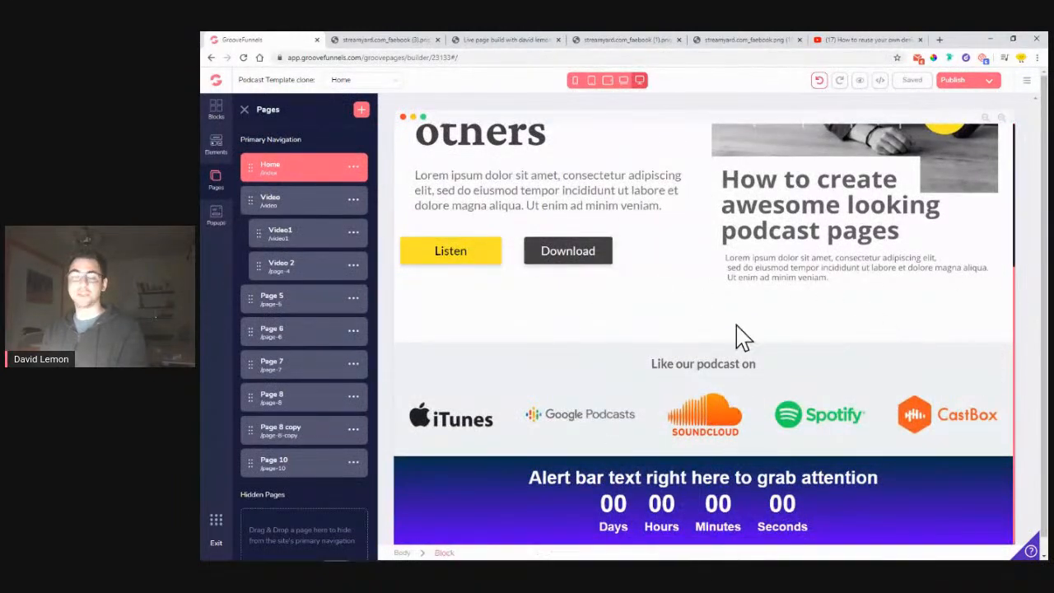
# Step: Return to the sites list and create a new site from the saved podcast Home template under My Templates
pyautogui.click(444, 191)
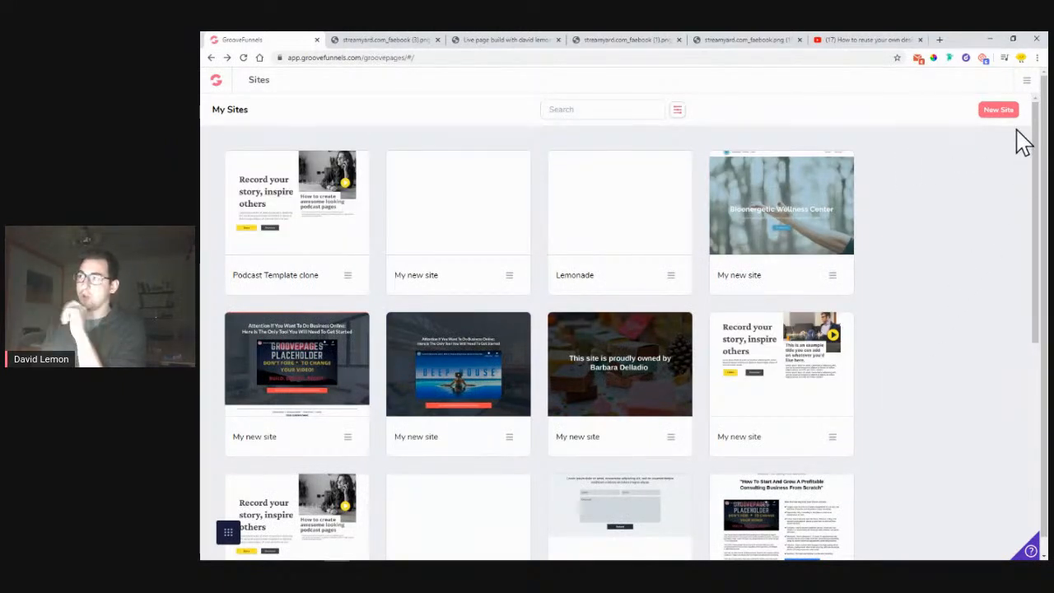
pyautogui.click(993, 113)
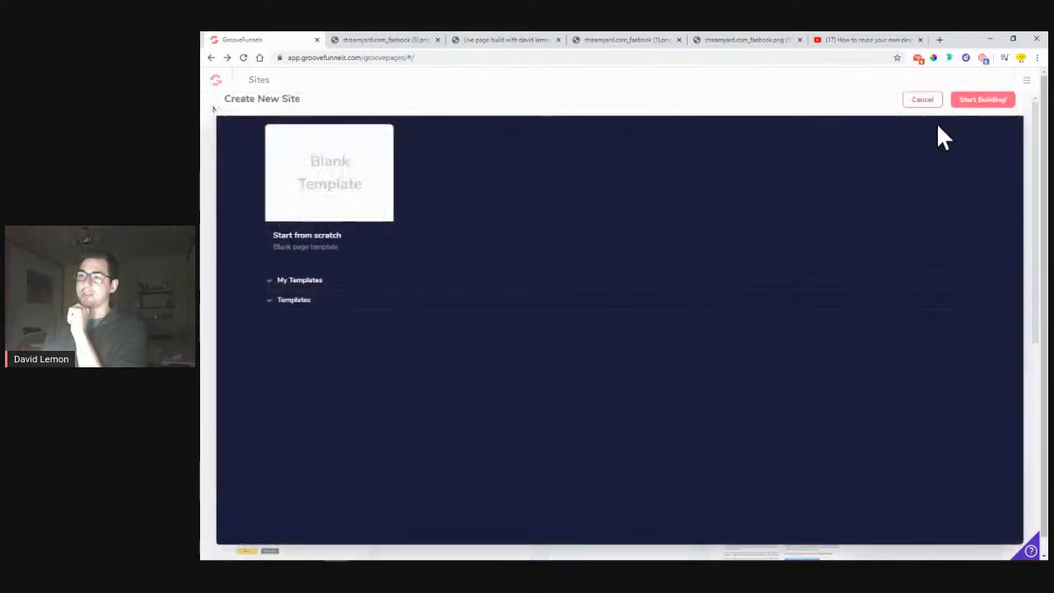
pyautogui.click(276, 281)
pyautogui.scroll(-1, 324, 309)
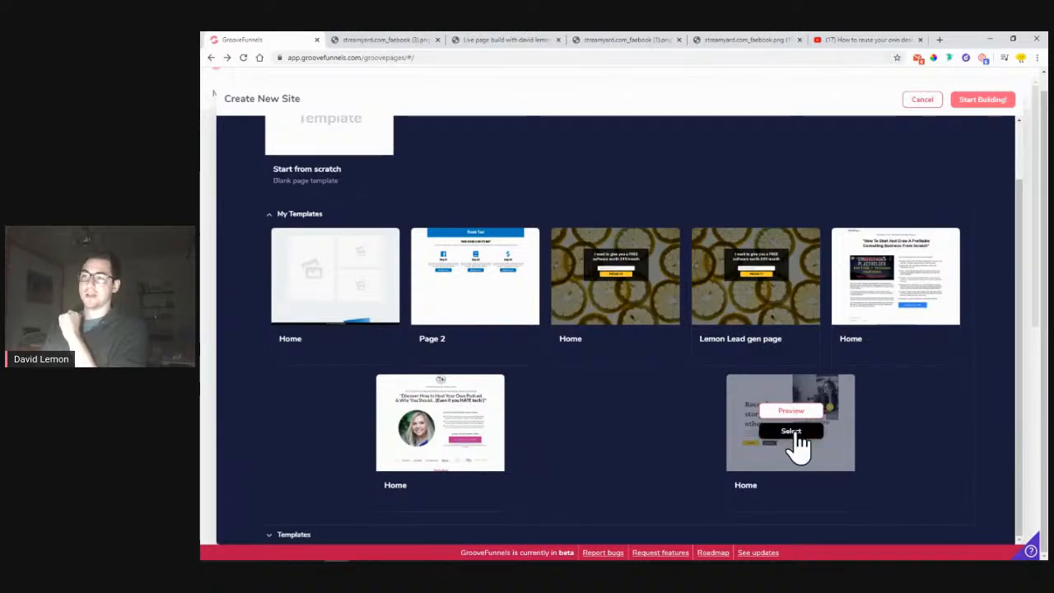
pyautogui.click(793, 435)
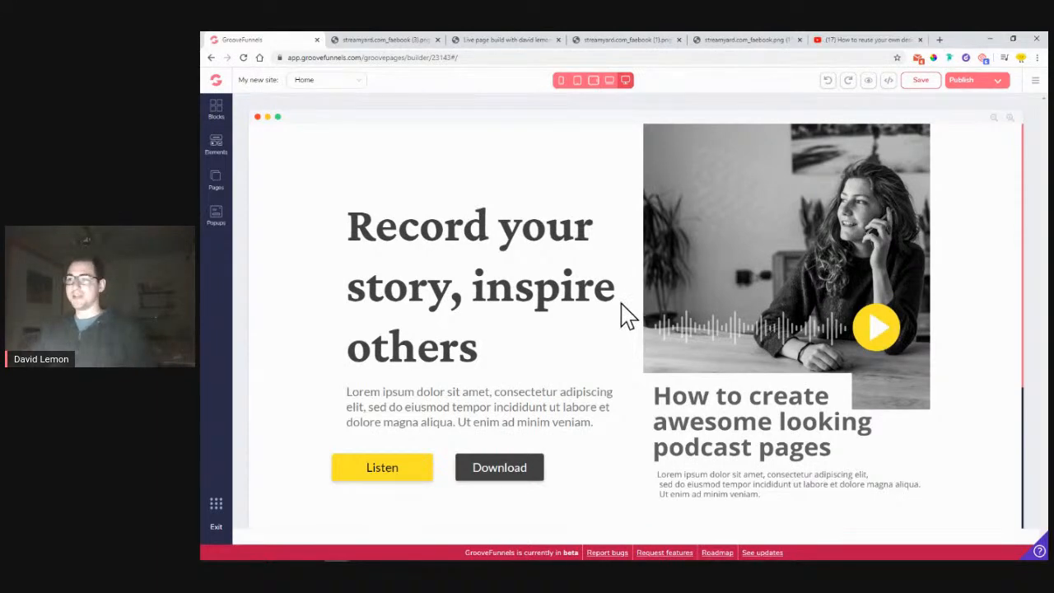
# Step: Examine the headline and podcast image settings of the new site and review its sections down to the countdown
pyautogui.click(555, 278)
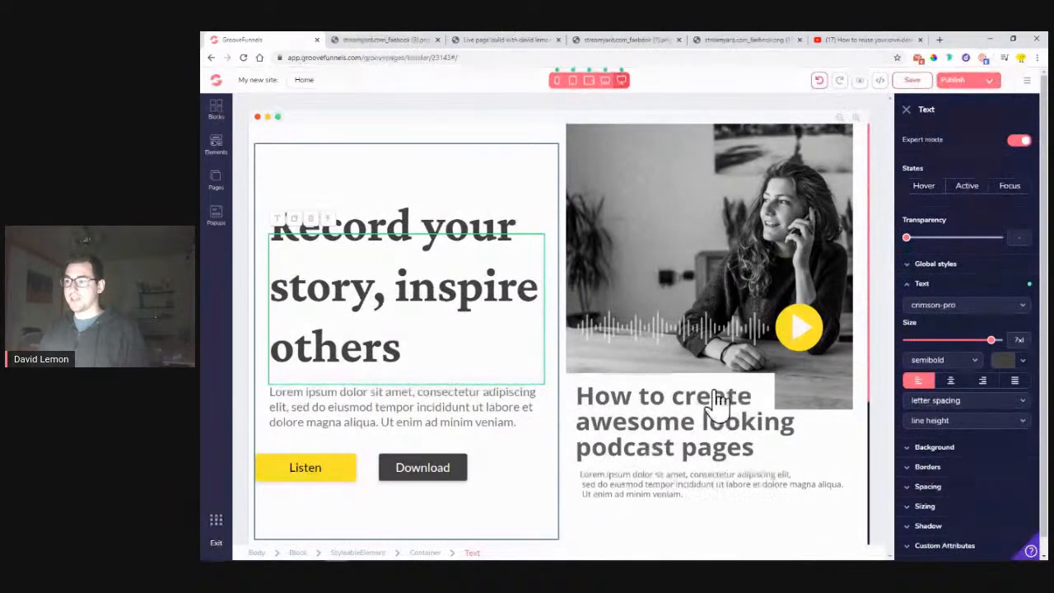
pyautogui.click(720, 400)
pyautogui.scroll(-3, 576, 412)
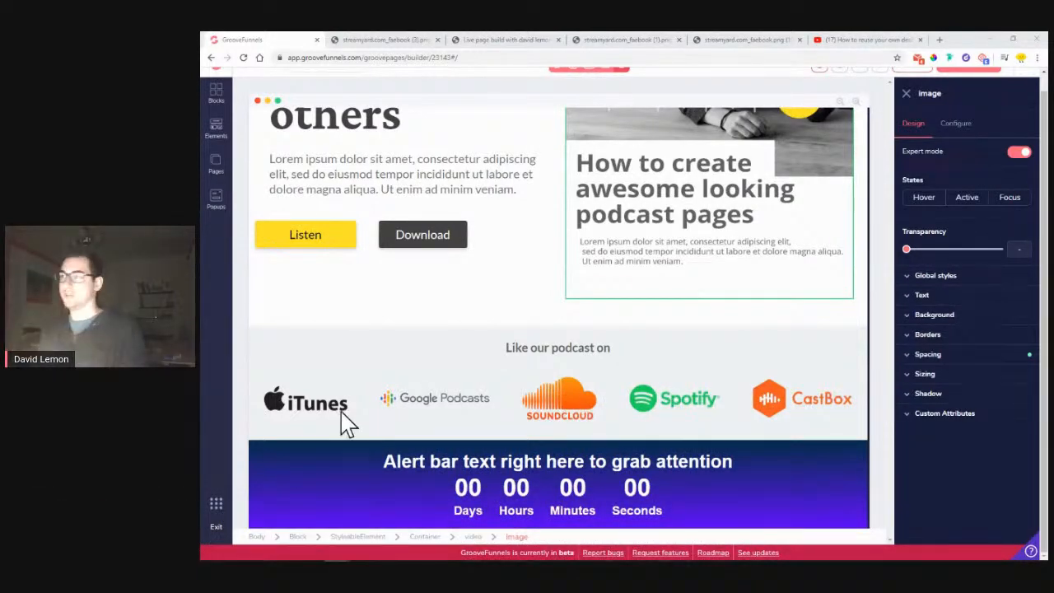
pyautogui.click(906, 93)
pyautogui.scroll(3, 840, 179)
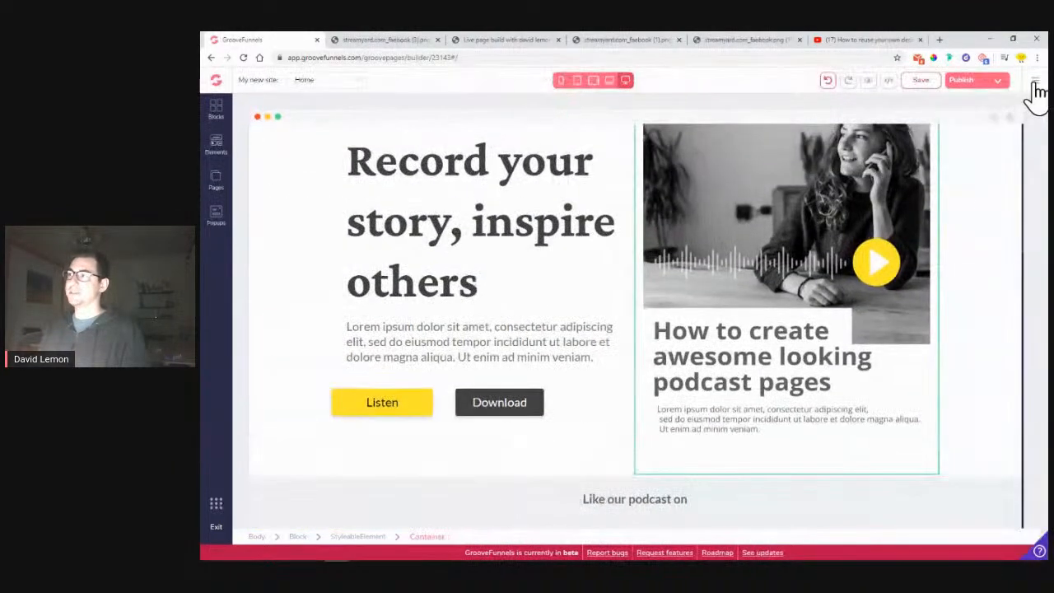
# Step: Check where the site options offer saving as a template, then view the slide of editing and building speed tips
pyautogui.click(1036, 81)
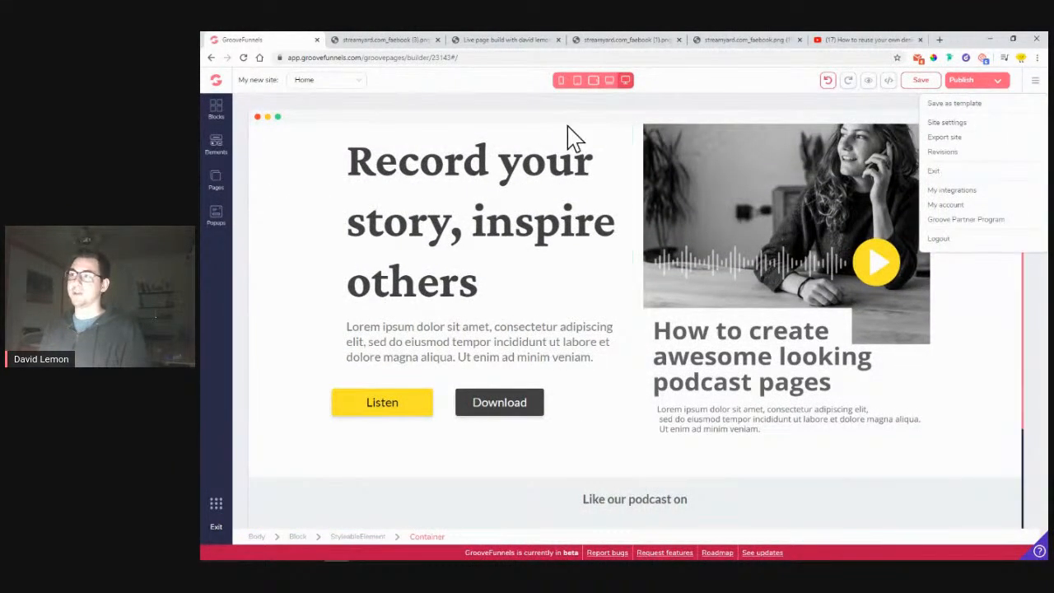
pyautogui.click(313, 177)
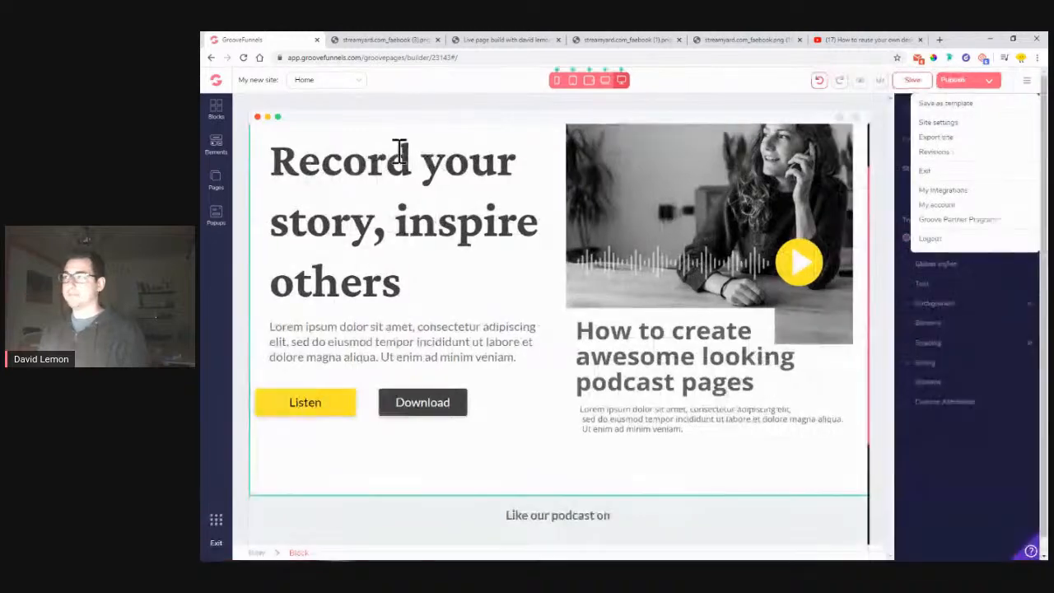
pyautogui.click(365, 42)
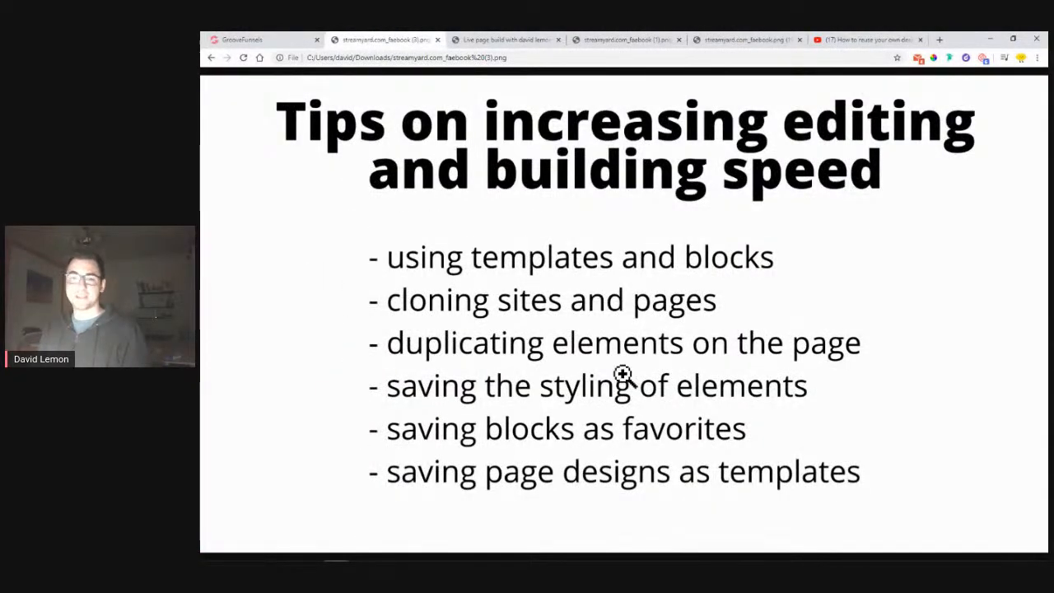